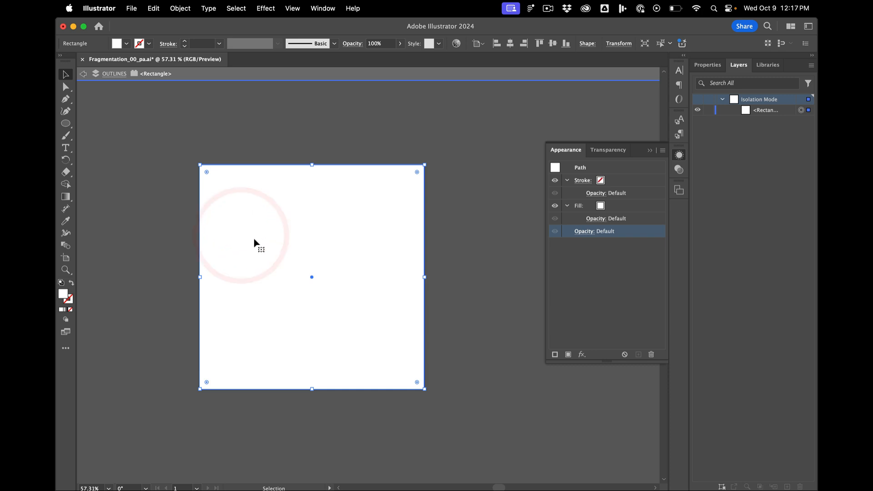
- Place point text reading NOVEMBER on the artboard in ITC Avant Garde Gothic Pro Medium at about 142.4 pt, replacing the placeholder text
left_click(185, 112)
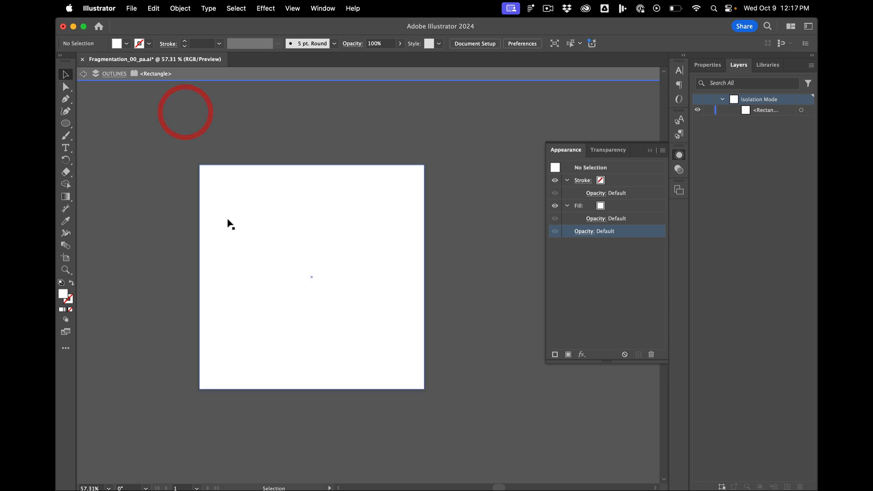
key("t")
left_click(243, 213)
scroll(222, 221, "up", 1)
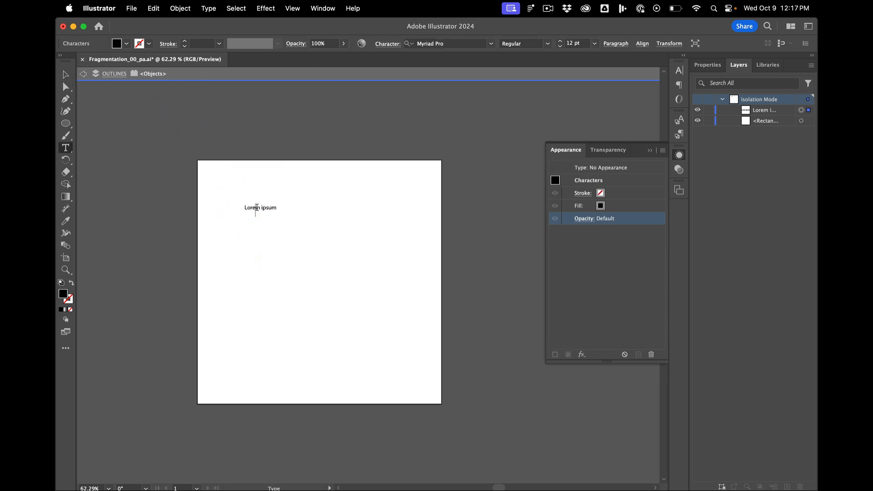
double_click(257, 209)
left_click_drag(248, 207, 316, 208)
key("BackSpace")
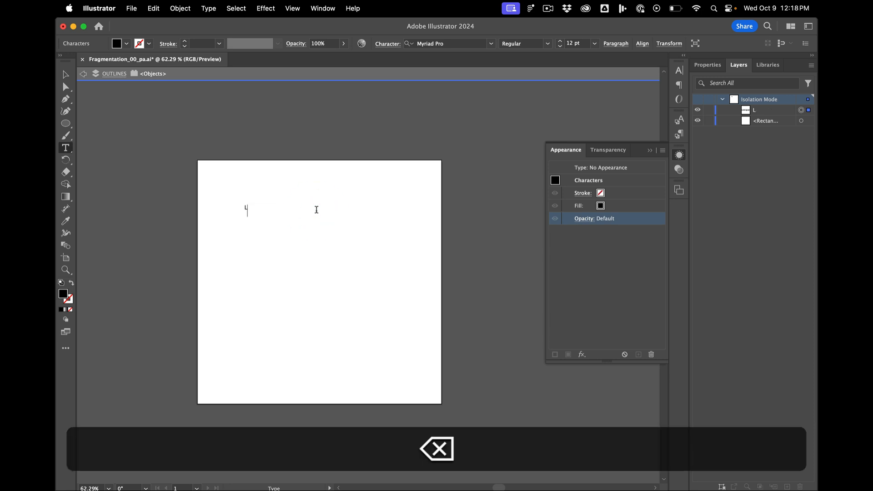
key("BackSpace")
left_click(289, 233)
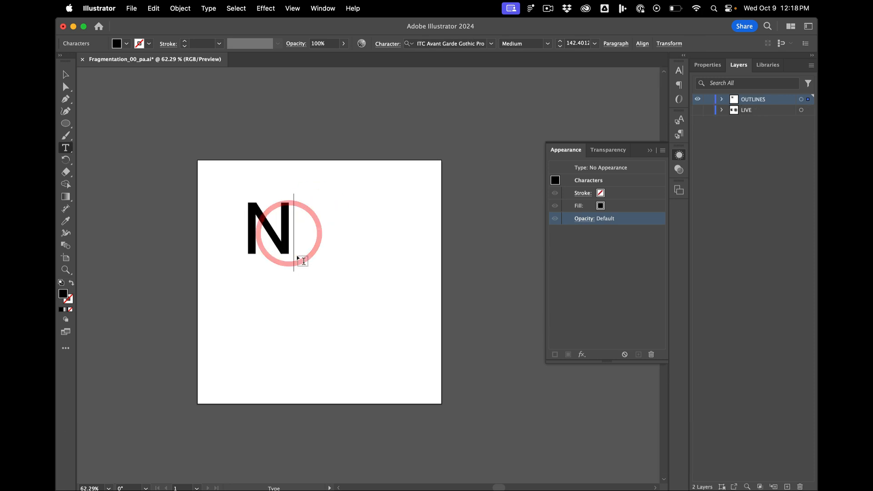
type("OVEM")
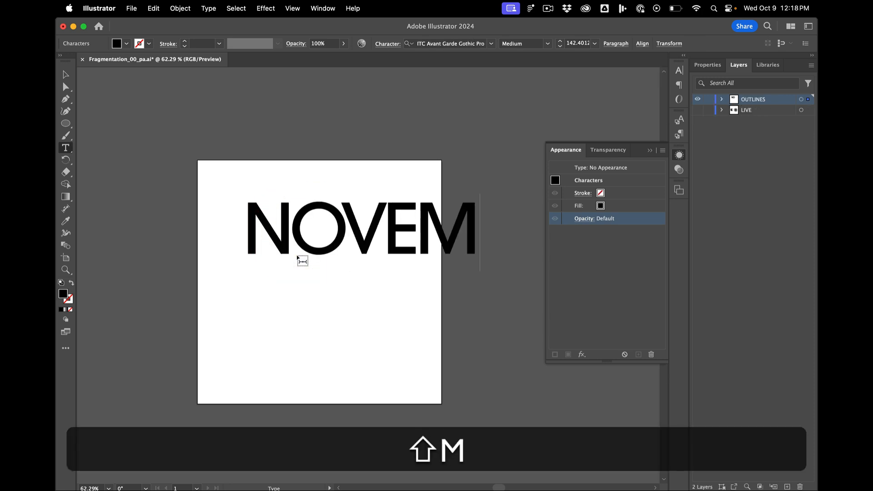
type("BER")
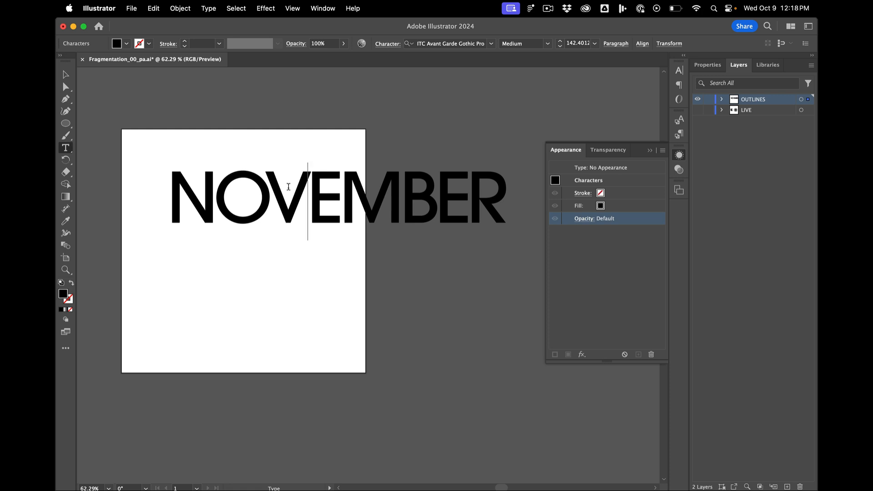
- Break the word NOVEMBER into three lines reading NOV, EM and BER
key("Return")
left_click(260, 245)
key("Return")
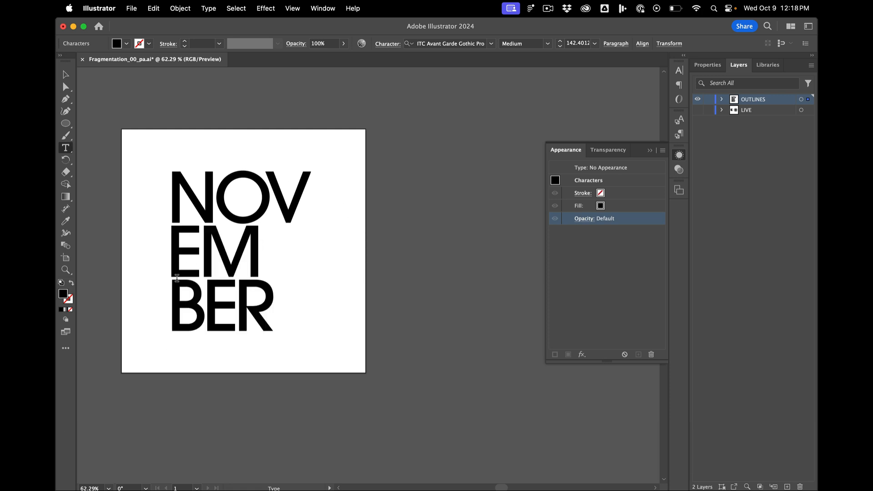
- Add an en dash before BER and another after EM, and finish editing the text
type("–")
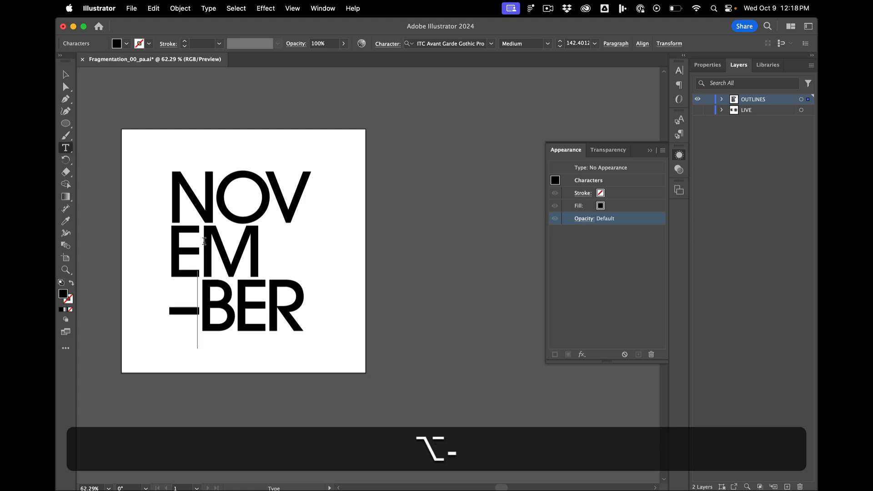
left_click(257, 250)
type("–")
left_click(66, 74)
left_click(162, 95)
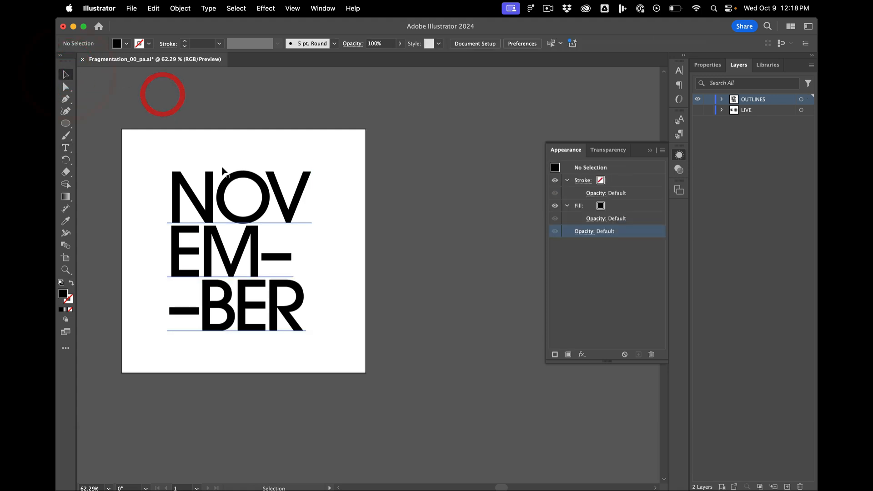
- Select the NOVEMBER text object and bring up the Glyphs panel set to alternates for the current selection
left_click(223, 172)
left_click(293, 8)
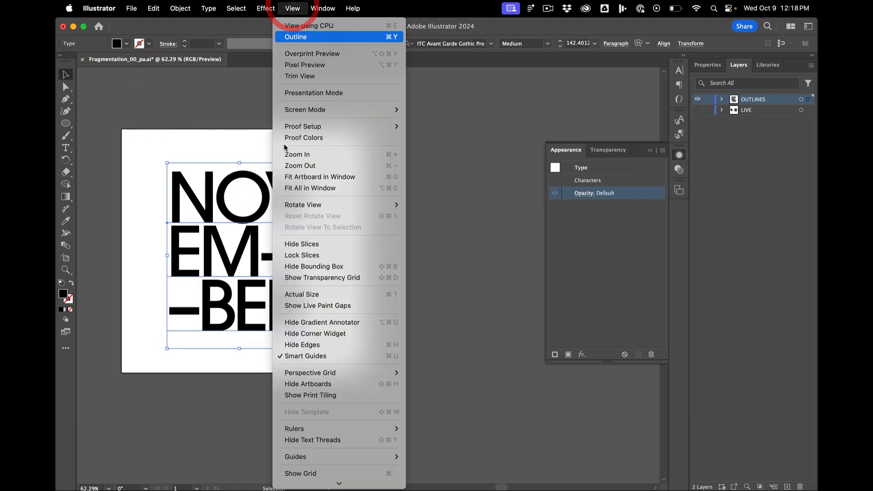
mouse_move(322, 8)
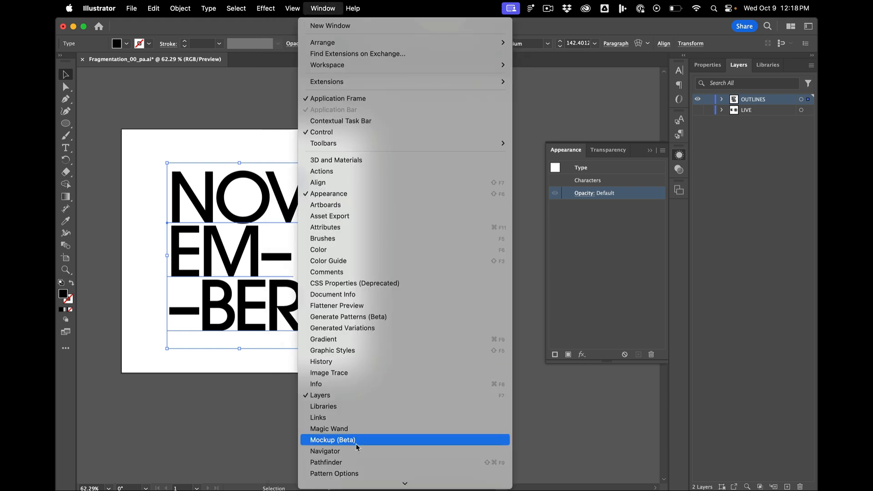
scroll(357, 448, "down", 5)
mouse_move(409, 395)
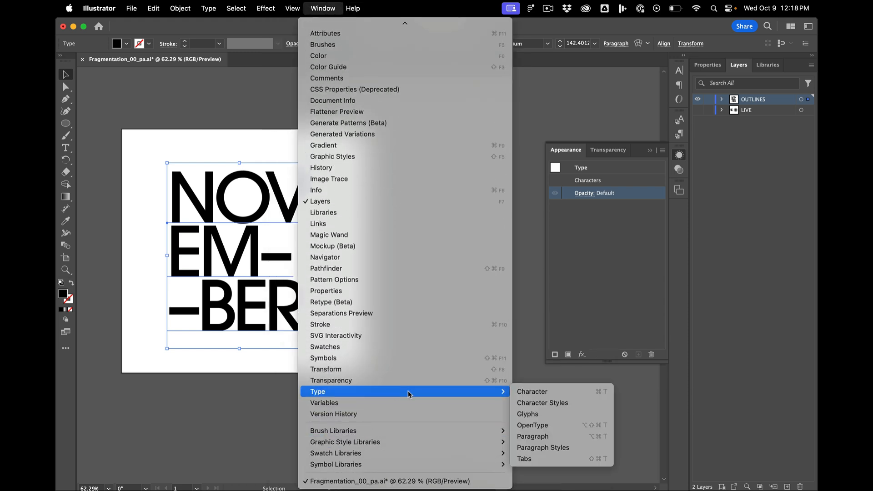
left_click(529, 415)
left_click(564, 123)
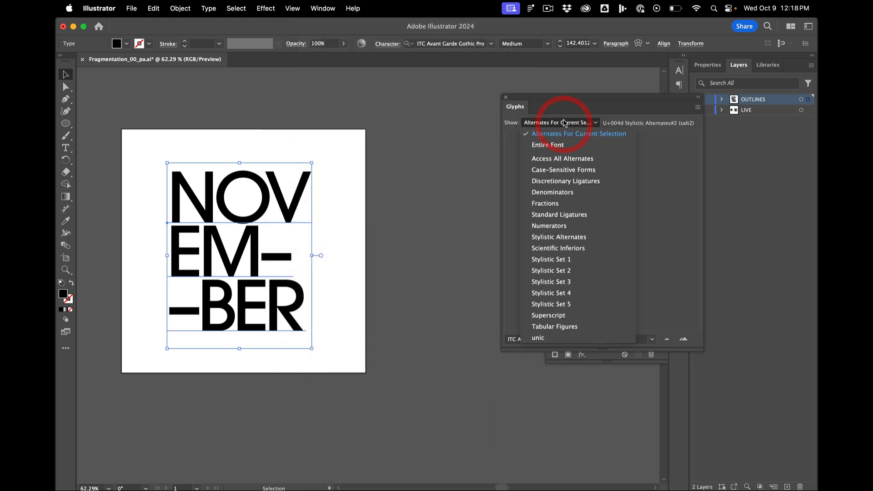
left_click(498, 311)
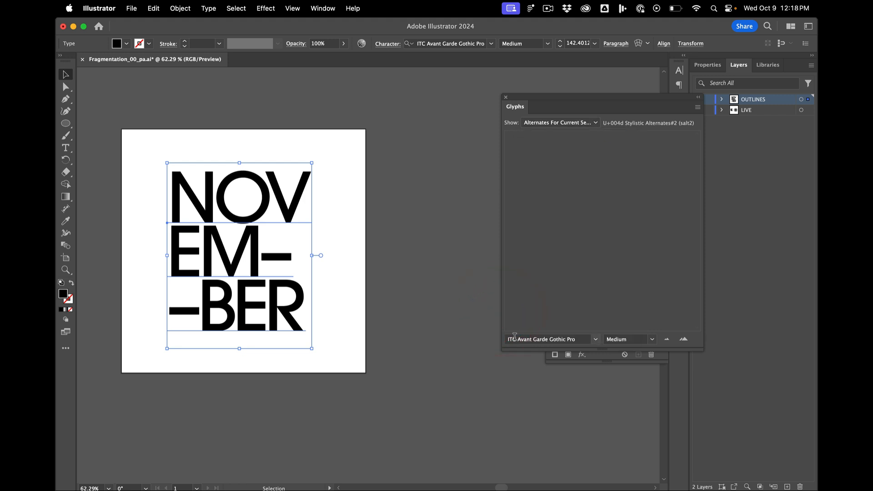
- Replace the V in NOV with its Stylistic Alternates#2 glyph, the one with an upright left stem
double_click(258, 195)
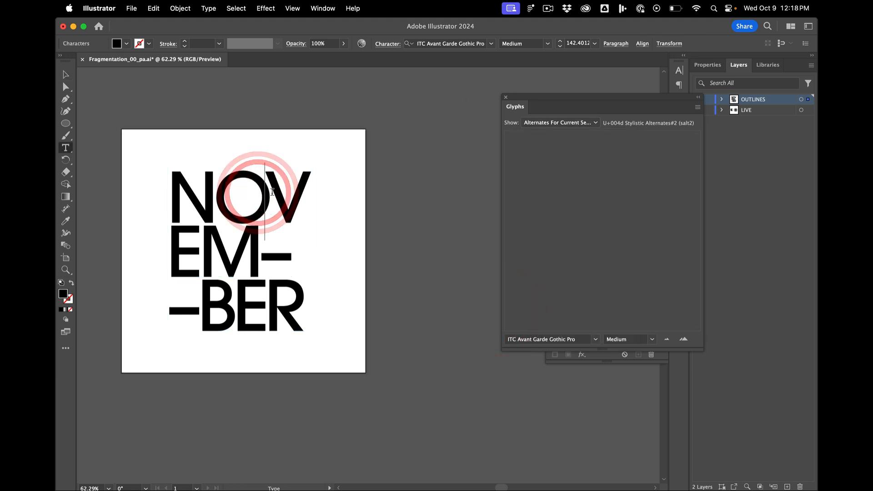
left_click_drag(265, 194, 298, 194)
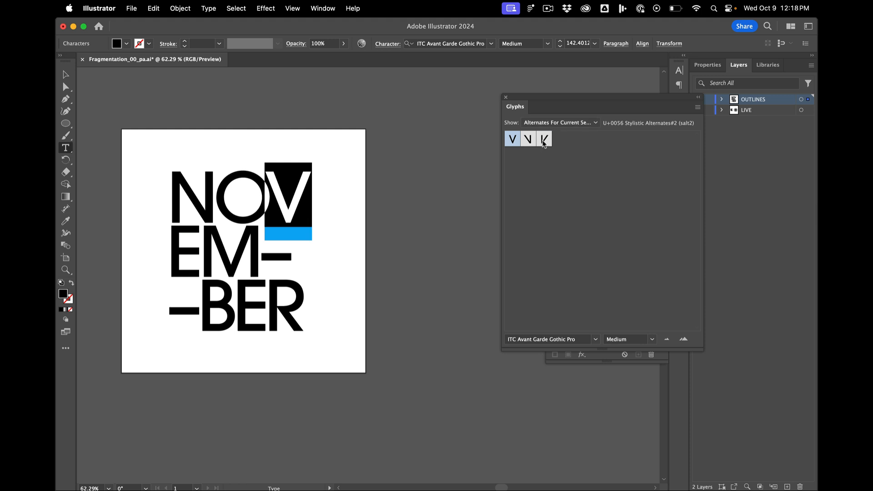
double_click(544, 139)
- Replace the M in the second line with the alternate glyph that has an upright left stem and strokes slanting down to the right
left_click_drag(205, 250, 260, 250)
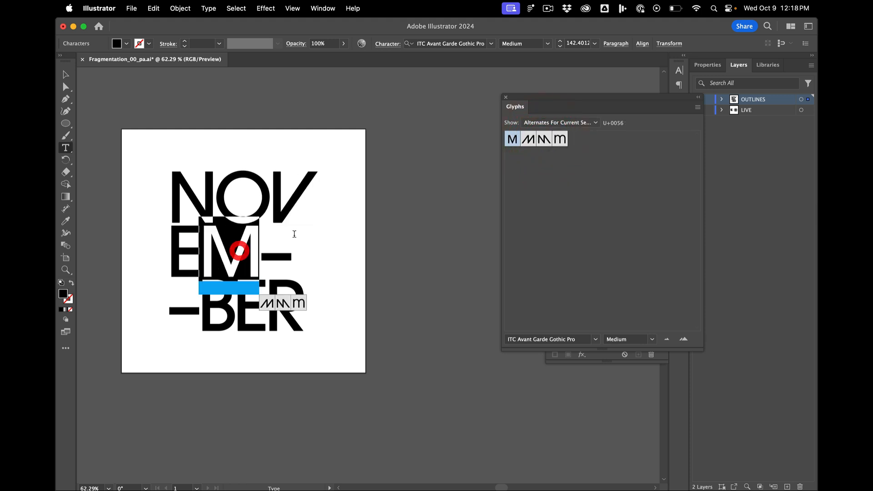
double_click(544, 139)
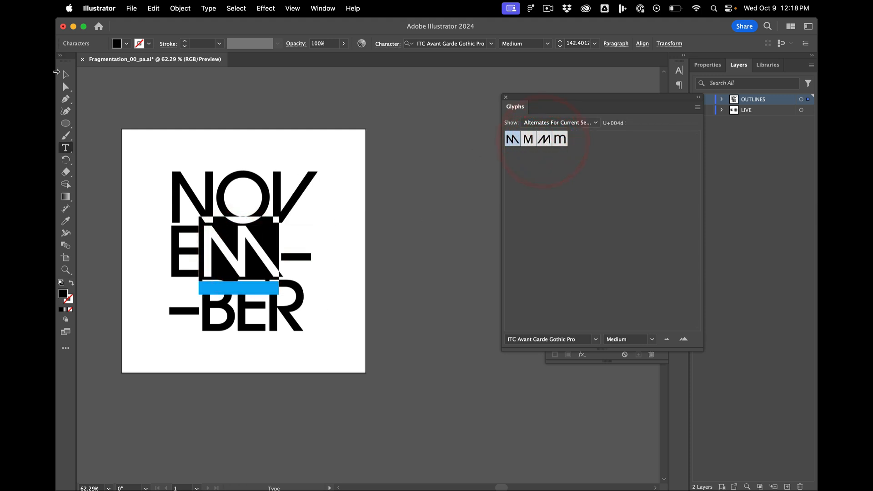
left_click(63, 74)
left_click(109, 140)
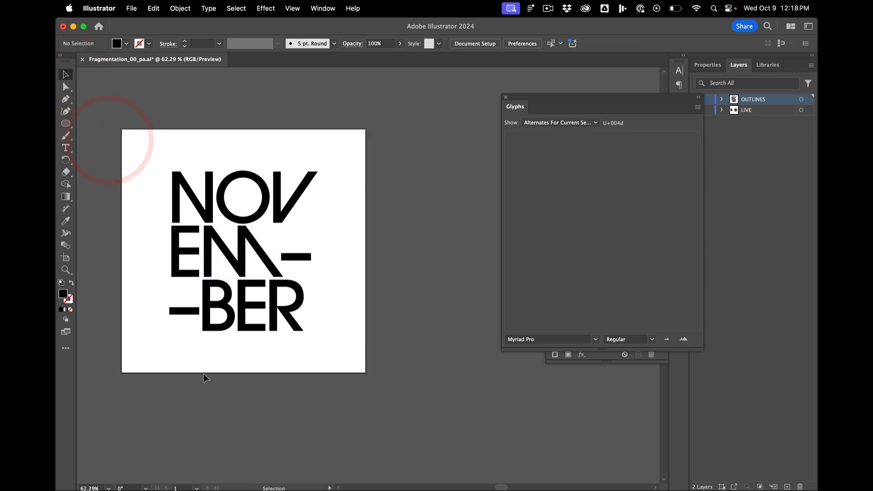
left_click(219, 139)
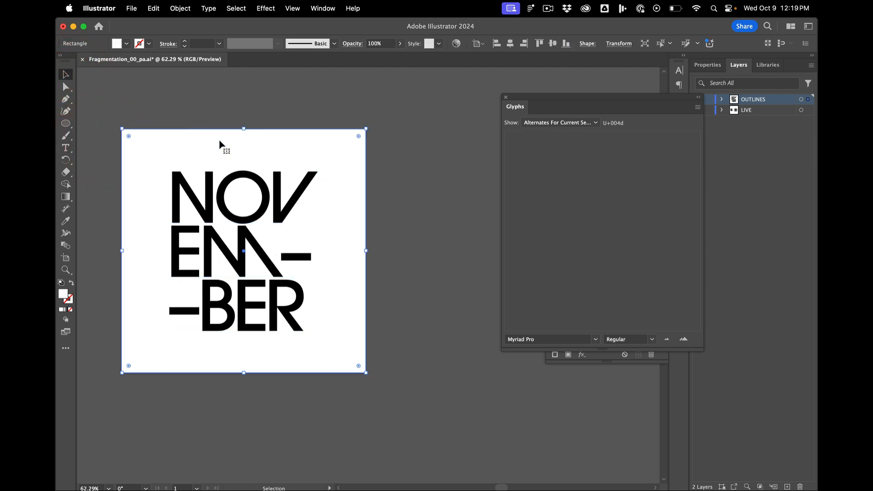
- Raise the two en dashes and the line break between them with a baseline shift of 14 pt
left_click(279, 261)
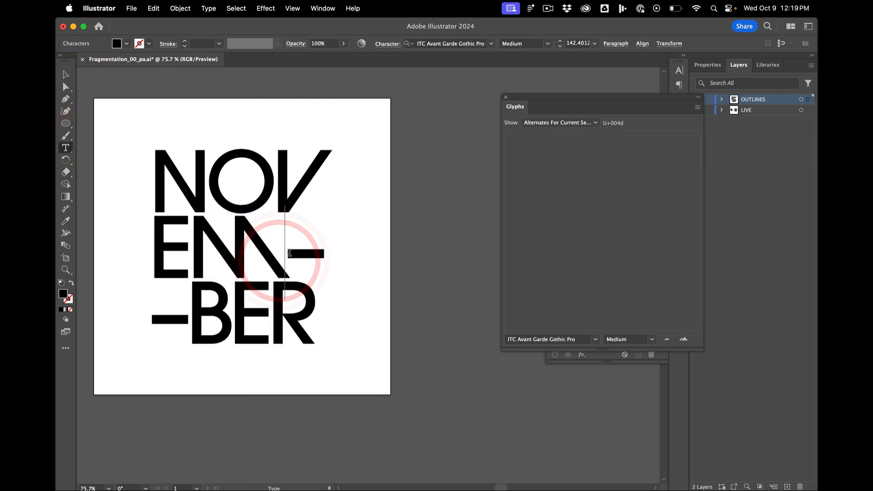
left_click_drag(281, 260, 326, 254)
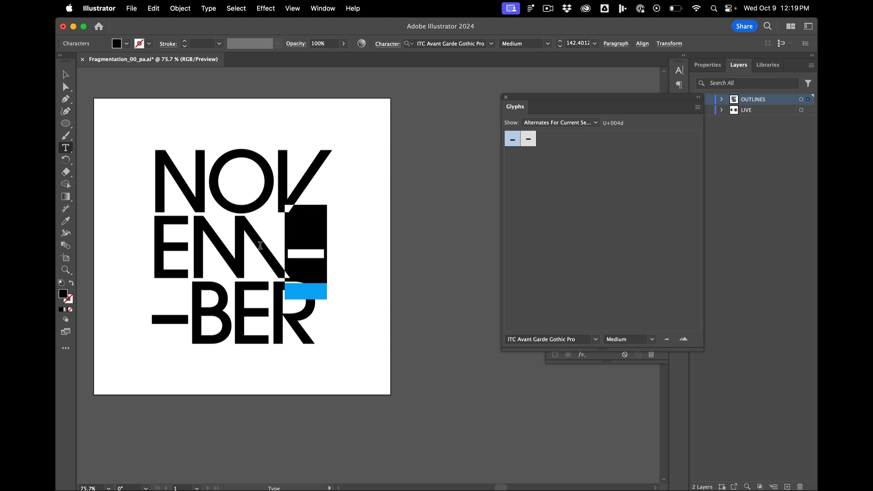
mouse_move(307, 247)
left_click(707, 65)
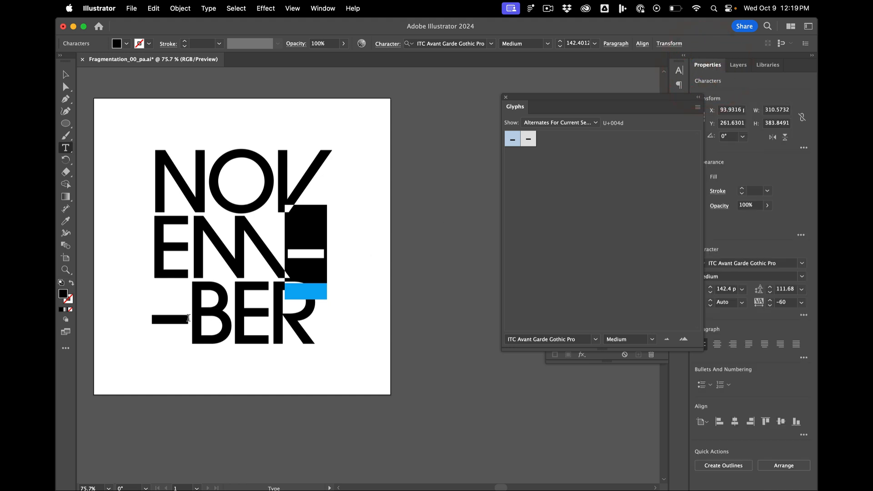
left_click_drag(188, 319, 182, 318)
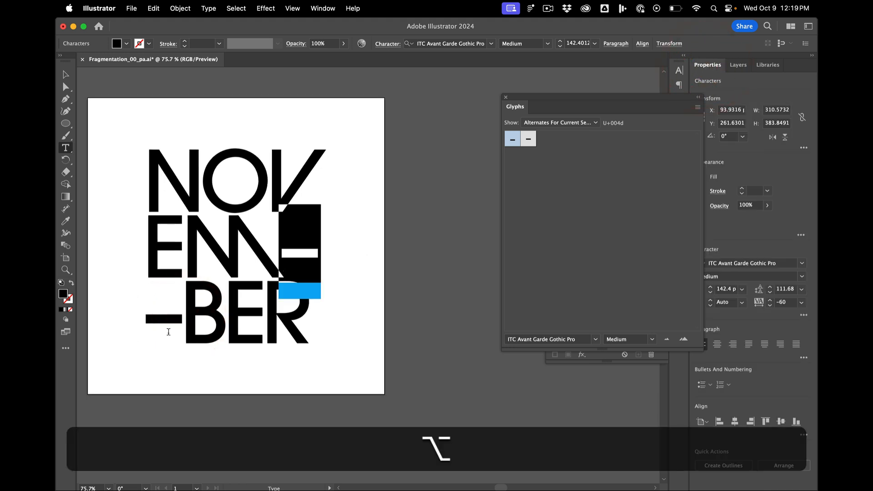
left_click(168, 332, "shift")
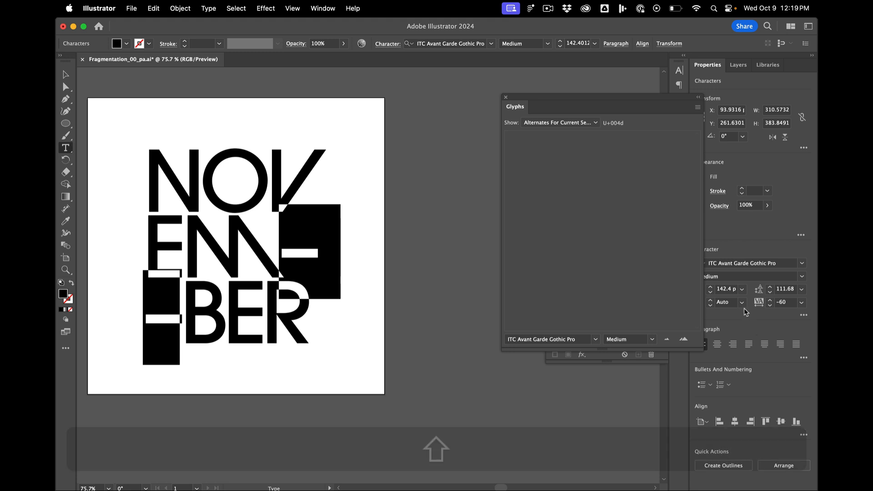
left_click_drag(626, 100, 562, 95)
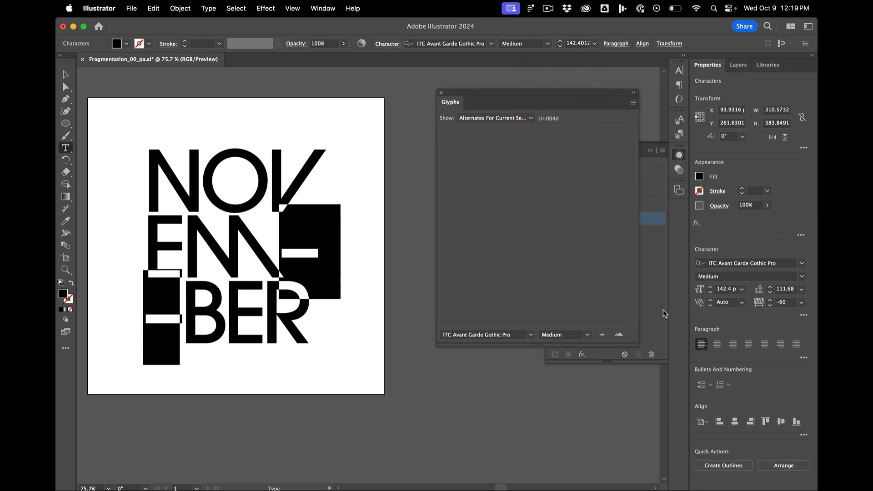
left_click(803, 315)
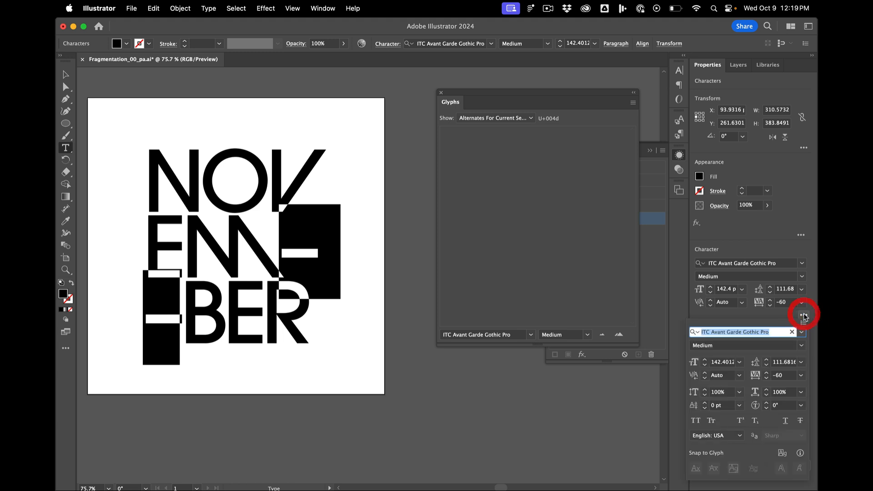
left_click(705, 403)
left_click(705, 403)
left_click(705, 404)
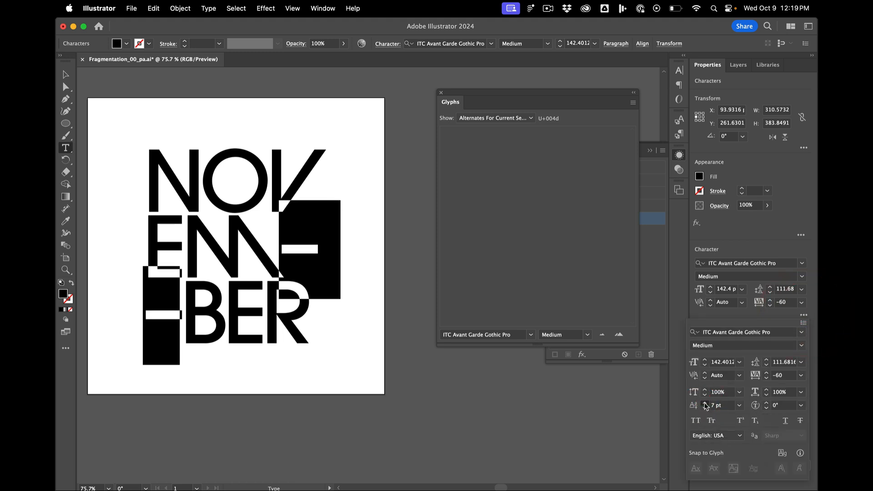
left_click(705, 404)
left_click(705, 404)
left_click(705, 403)
left_click(705, 403)
left_click(705, 404)
left_click(705, 404)
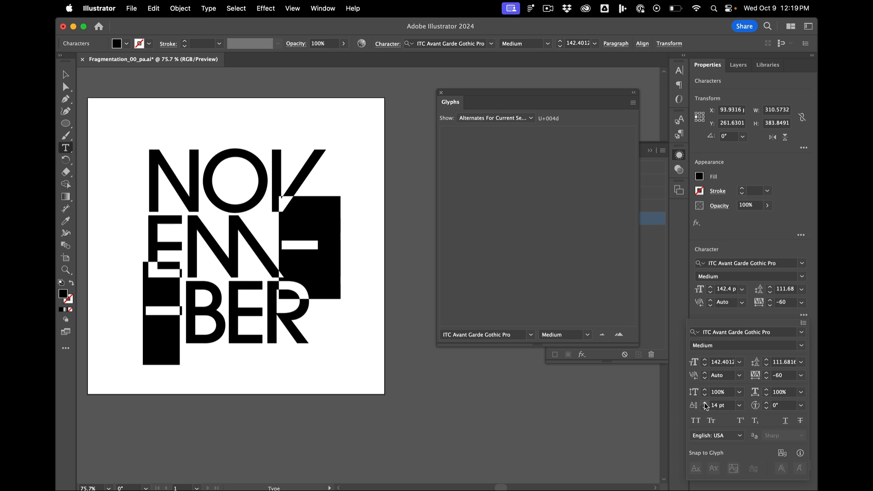
left_click(66, 75)
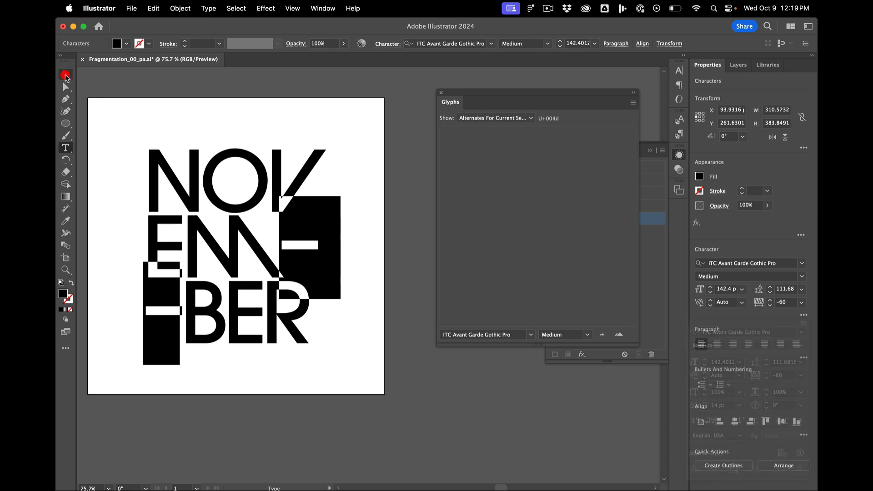
left_click(67, 73)
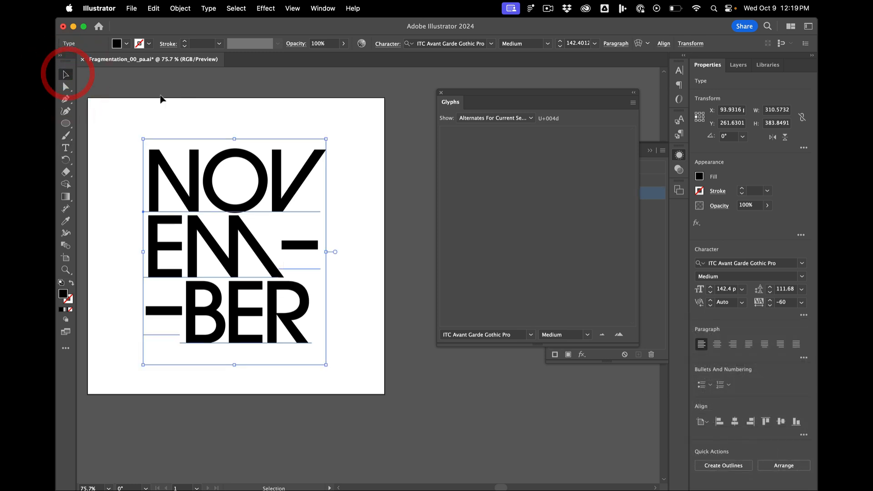
- Deselect the text and save the document
left_click(160, 99)
scroll(160, 98, "down", 3)
key("super+s")
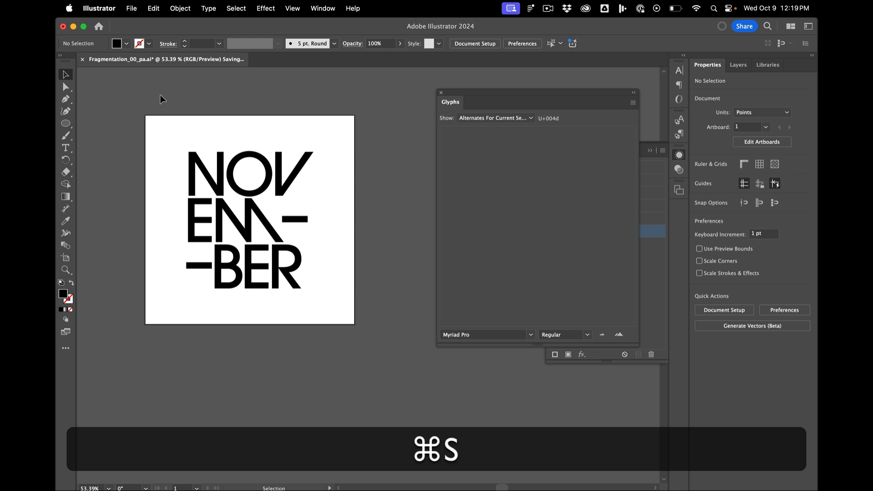
- Switch to InDesign and start setting up a new document
key("super+Tab")
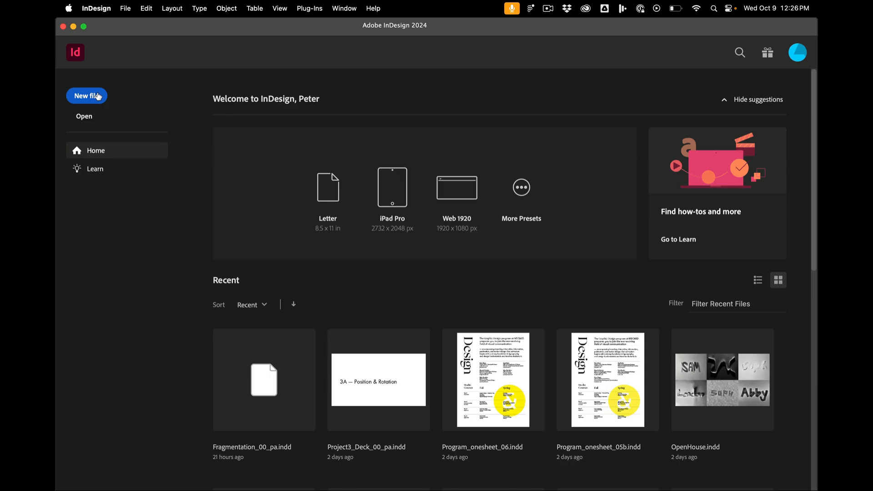
left_click(98, 96)
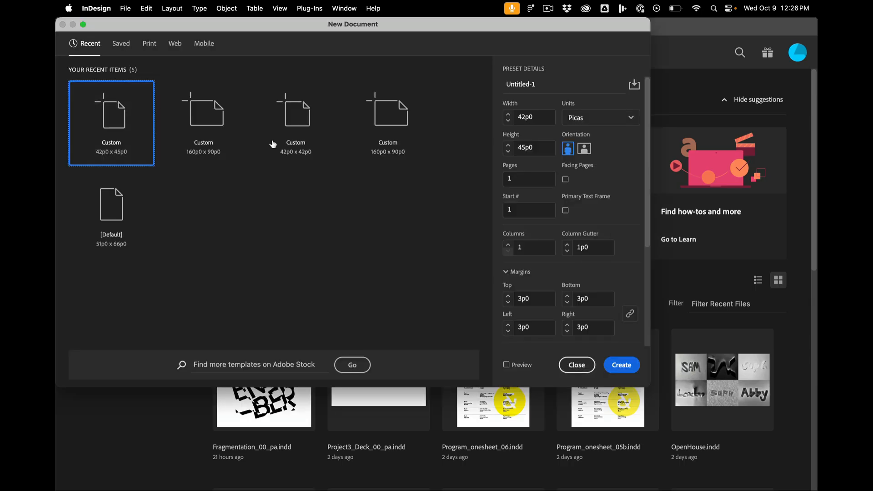
- Try points as the units for the new document and review its page, column and margin settings
left_click(591, 117)
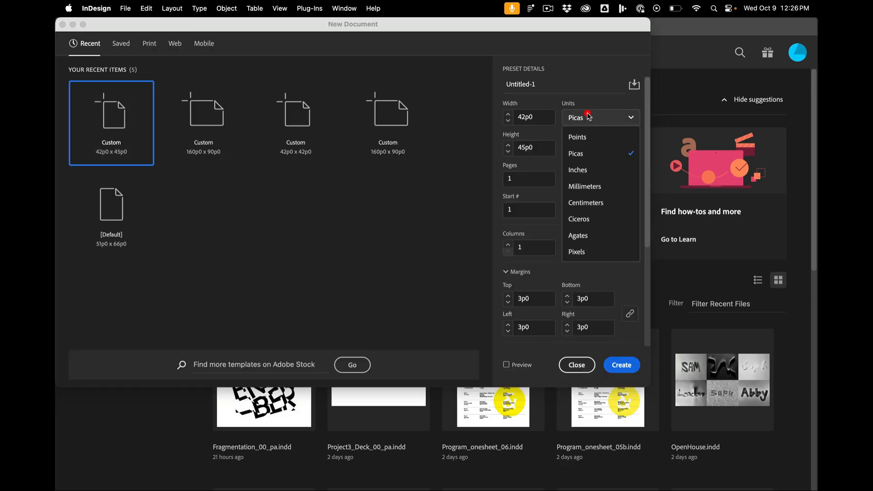
left_click(583, 137)
left_click_drag(549, 119, 454, 117)
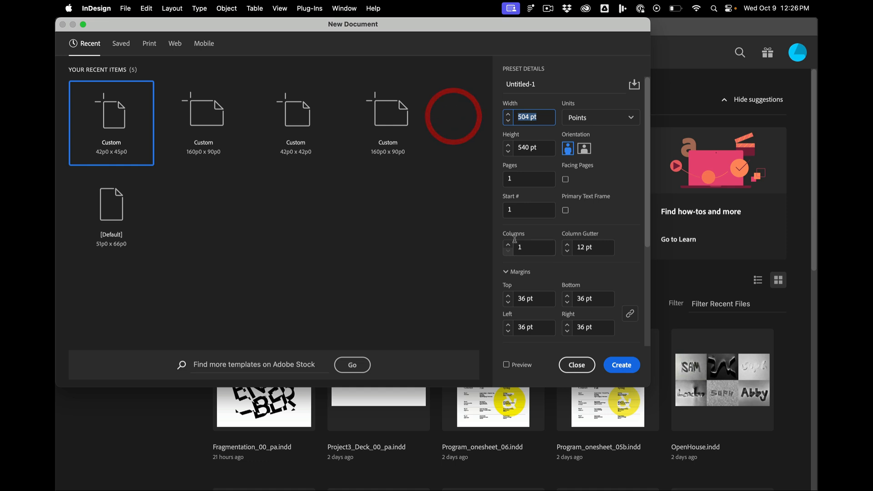
scroll(554, 262, "down", 5)
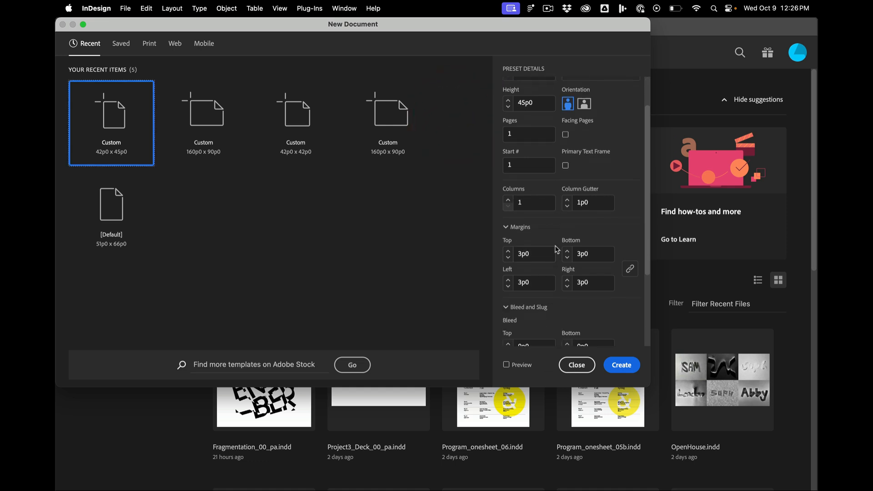
scroll(545, 241, "up", 5)
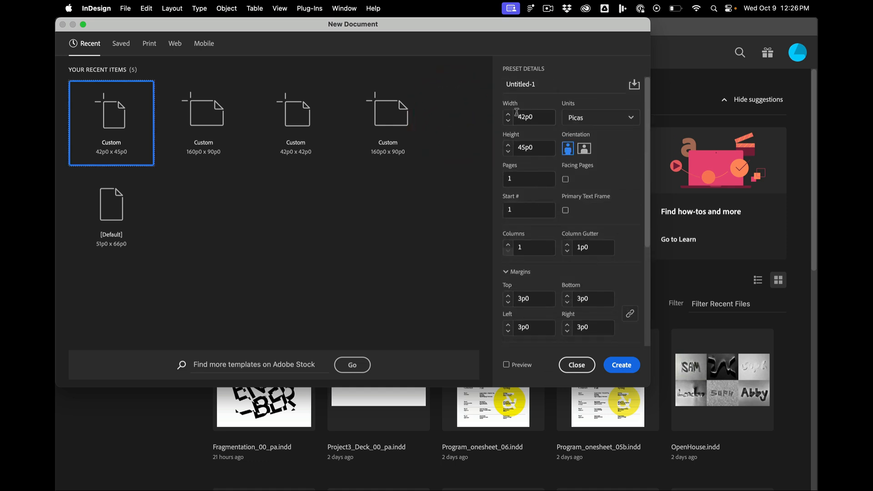
left_click(577, 122)
left_click(583, 136)
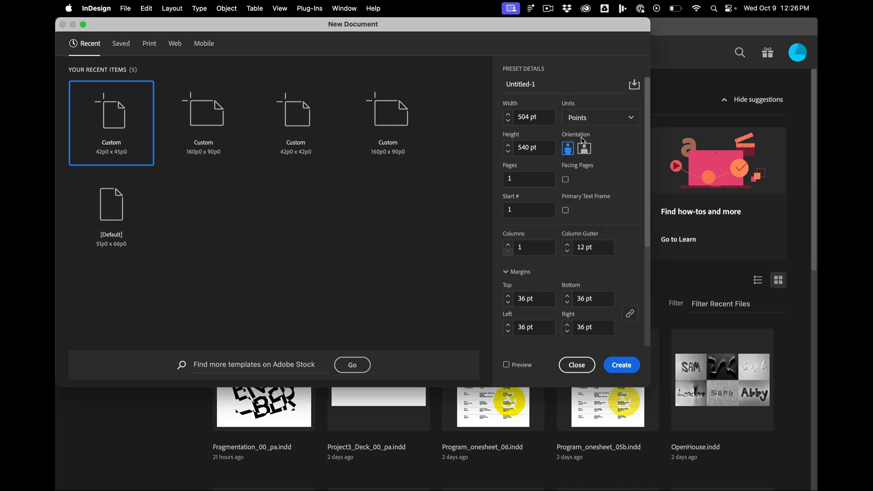
- Create the 42p0 by 45p0 document in picas and set its page height to 42p0 in Document Setup
left_click(621, 365)
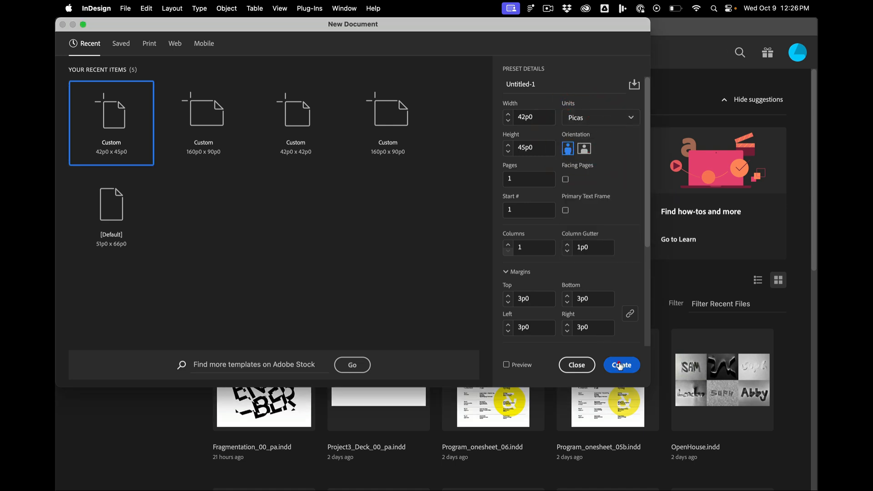
left_click(125, 9)
left_click(185, 300)
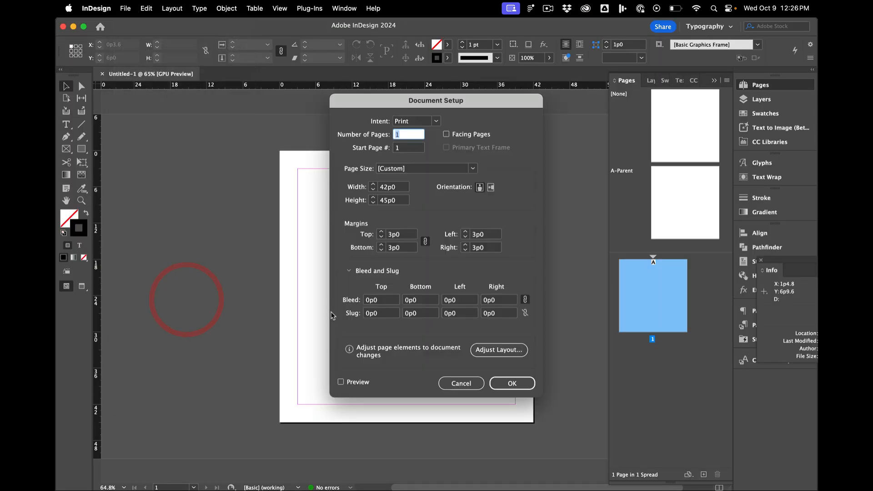
left_click_drag(398, 201, 352, 194)
type("42")
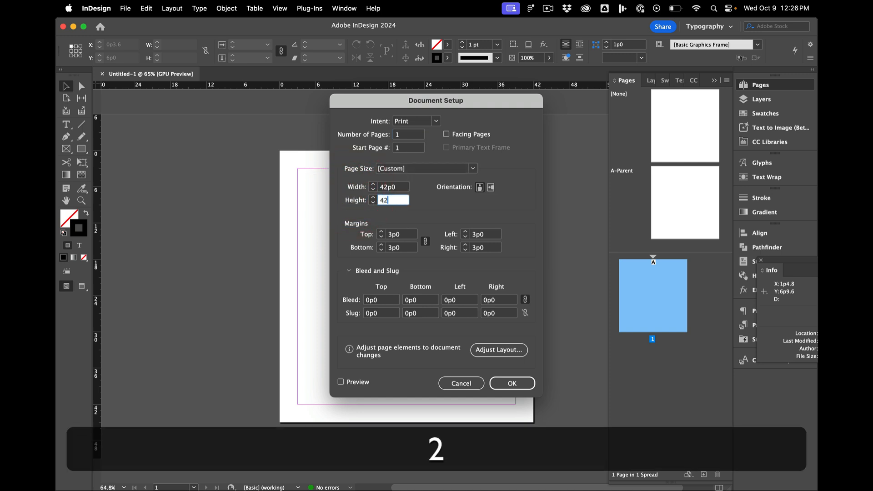
type("p")
left_click(400, 187)
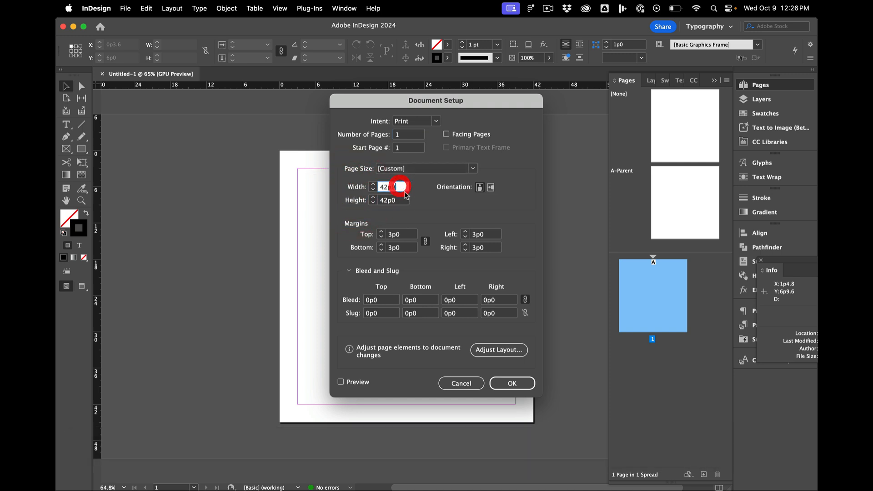
left_click(512, 383)
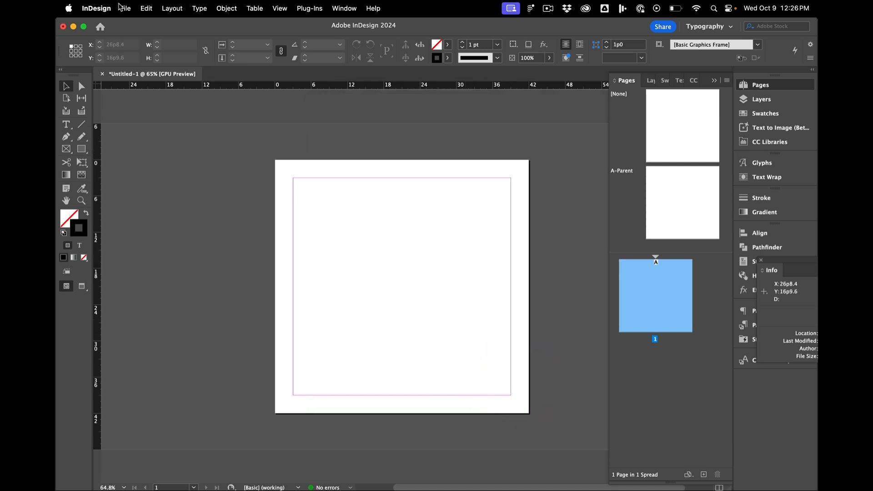
- Load Fragmentation_00_pa.ai for placing with import options shown, using the previewed page cropped to Crop
left_click(125, 8)
left_click(137, 160)
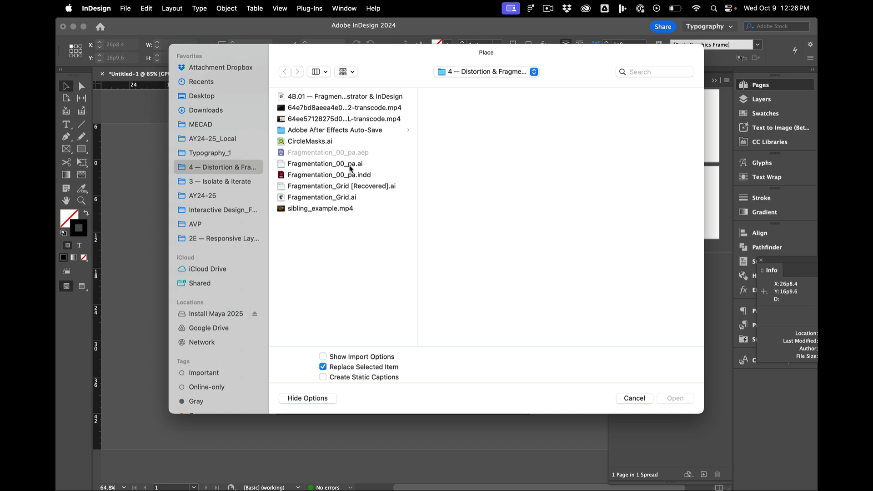
left_click(351, 164)
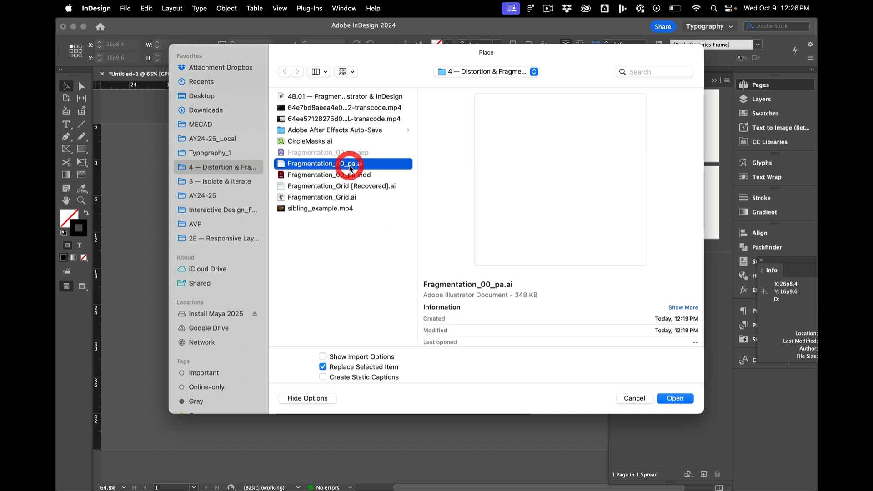
left_click(335, 358)
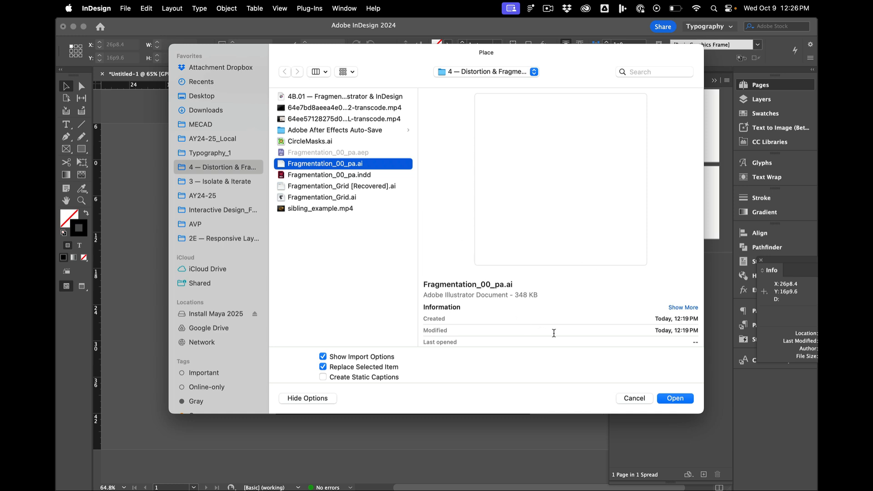
left_click(674, 398)
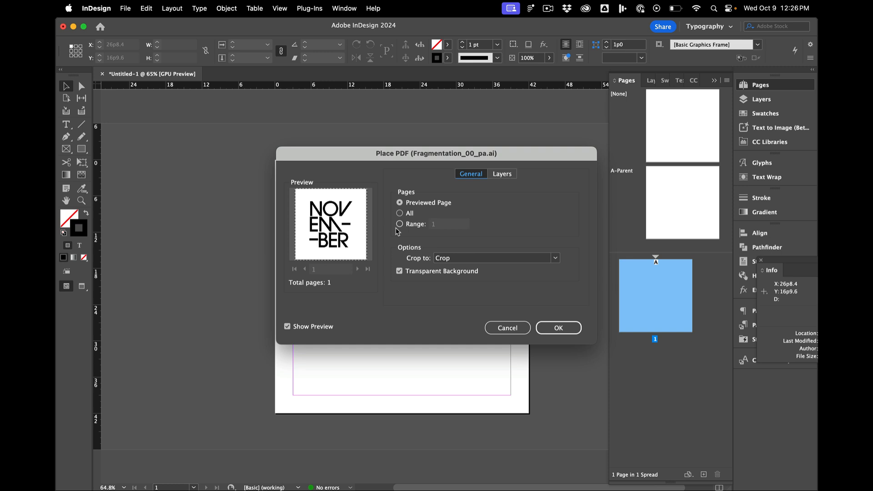
left_click(448, 258)
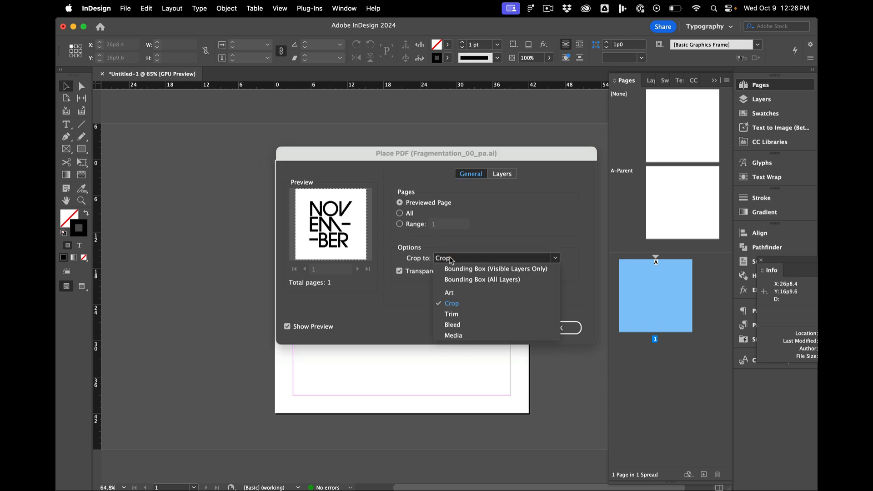
left_click(463, 303)
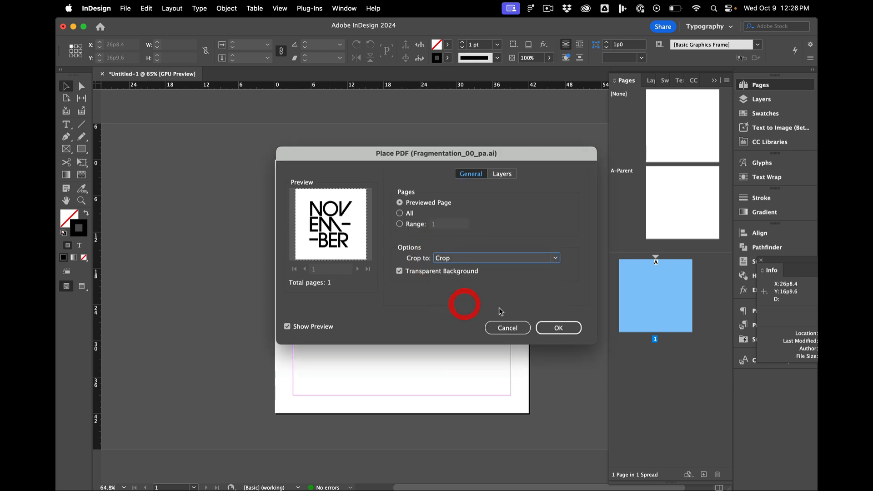
left_click(559, 327)
- Place the NOVEMBER artwork on page 1, align its frame with the page edges and preview it in Presentation mode
left_click(349, 221)
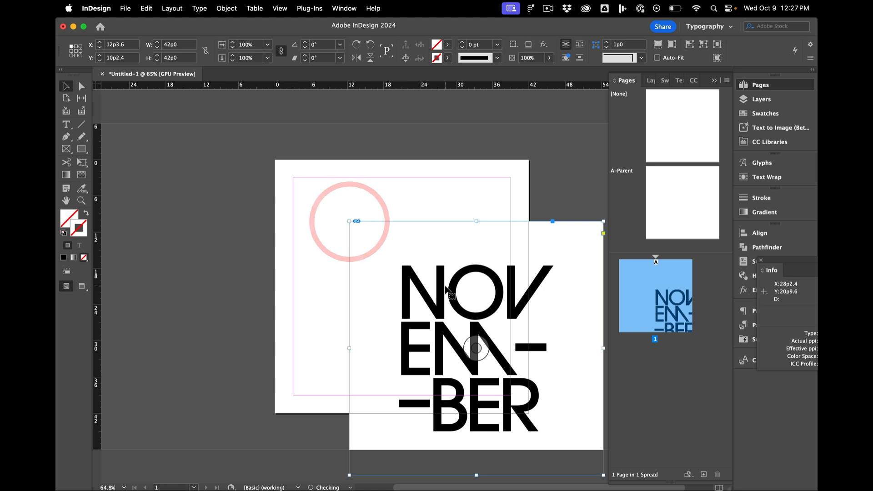
left_click_drag(446, 288, 372, 228)
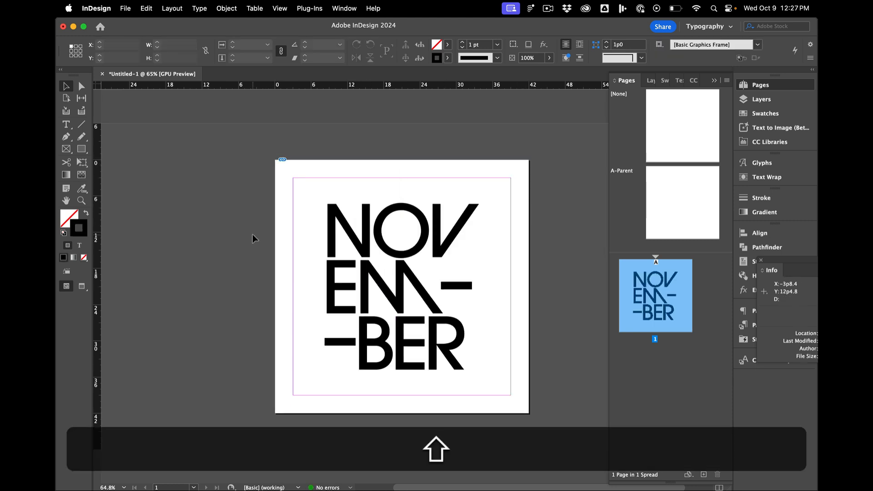
key("shift+w")
key("shift+w")
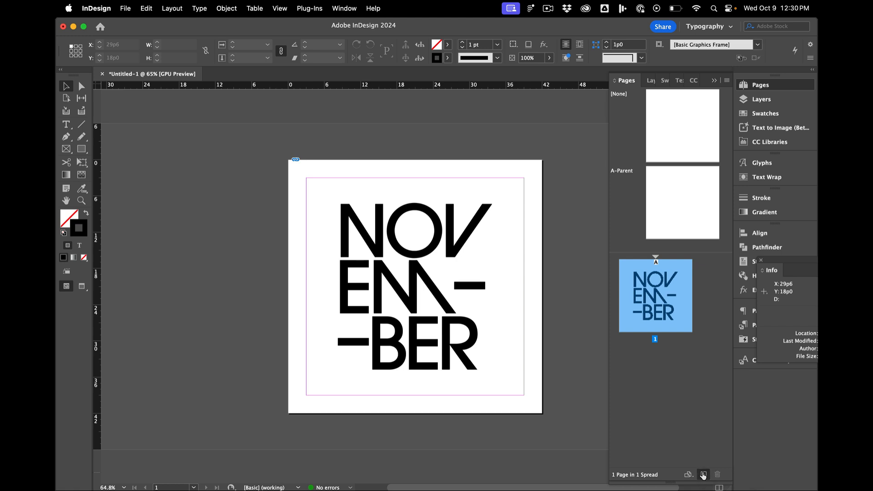
- Add a second page and set its top, bottom, left and right margins to 0
left_click(704, 475)
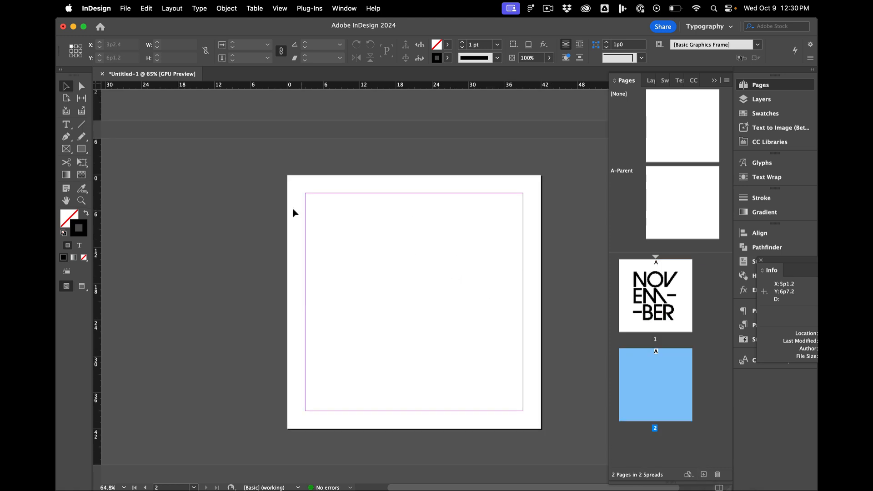
left_click(173, 5)
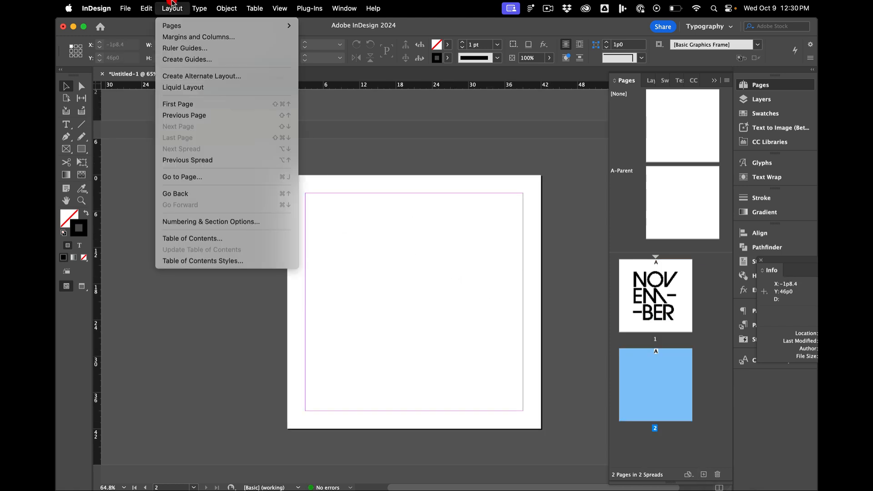
left_click(178, 37)
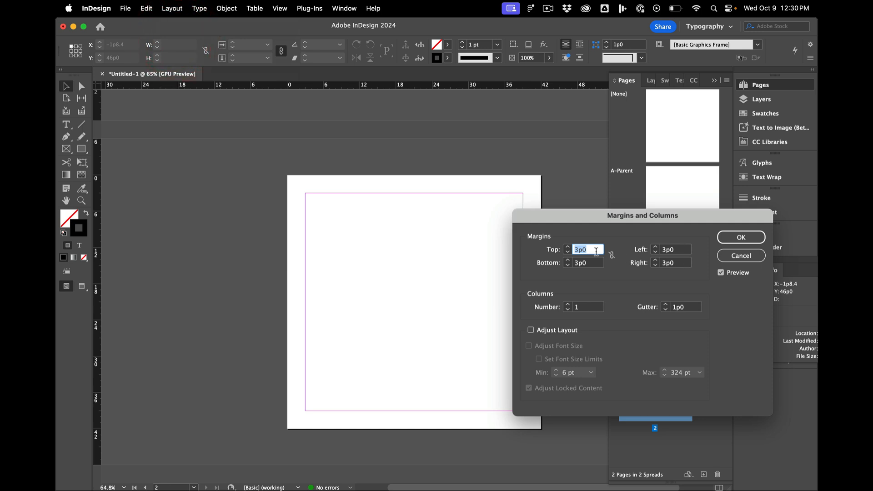
type("0")
key("Tab")
type("0")
key("Tab")
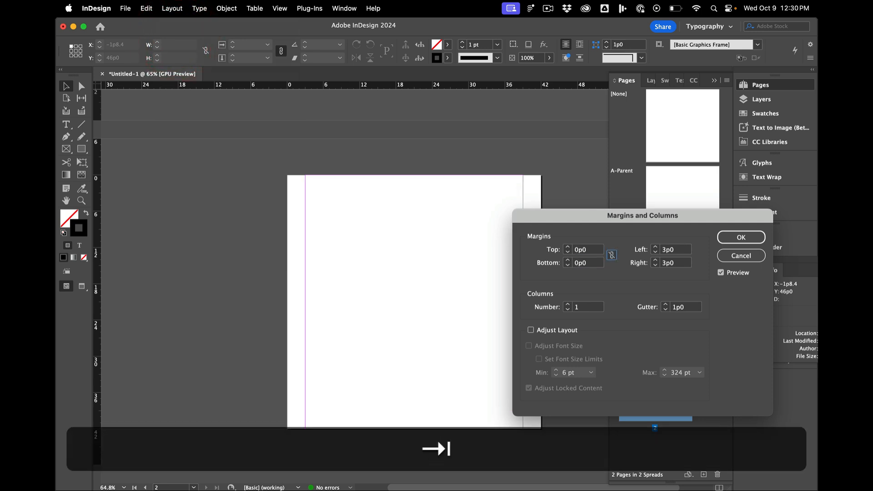
key("Tab")
type("0")
key("Tab")
type("0")
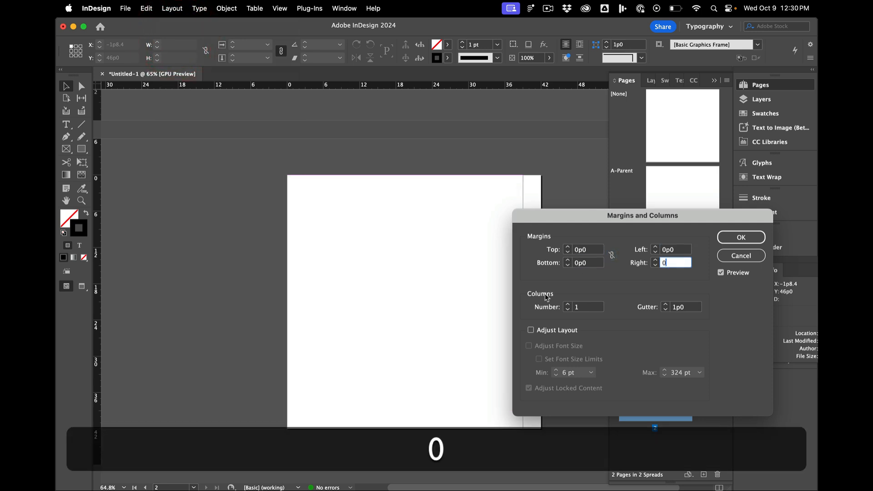
- Divide page 2 into 8 columns with a gutter of 0
left_click(579, 307)
left_click(545, 300)
type("8")
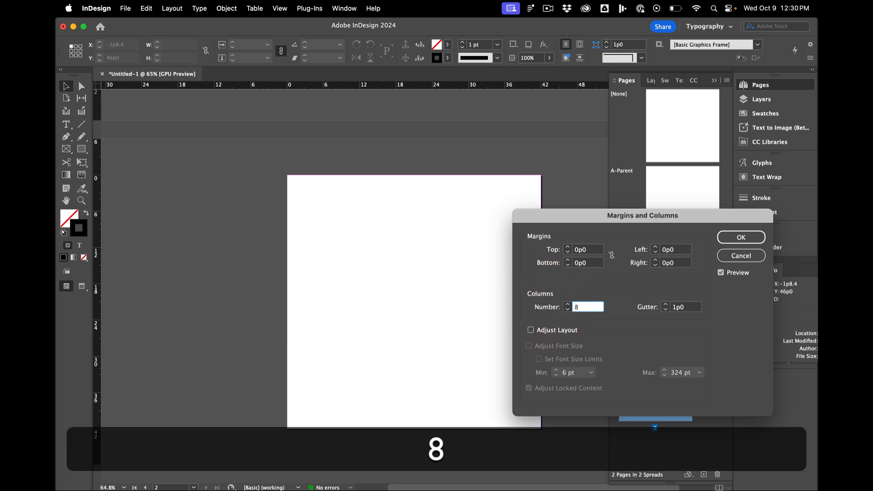
key("Tab")
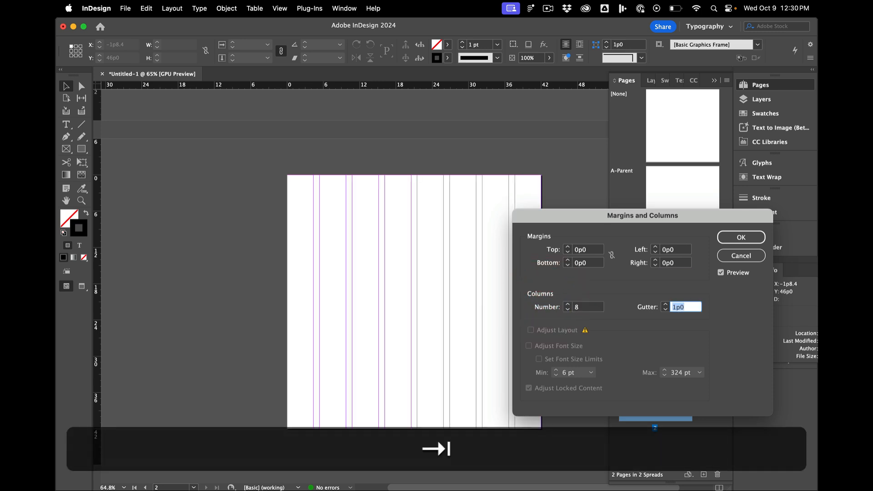
type("0")
left_click(740, 237)
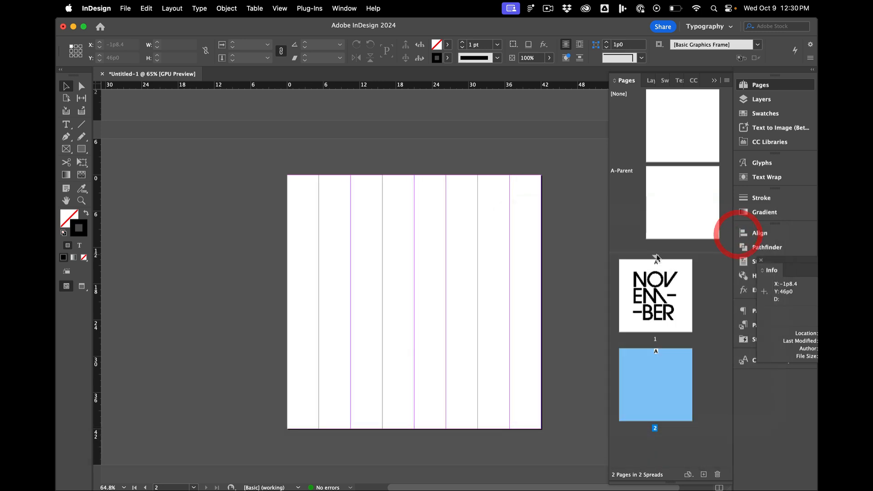
- Rename Layer 1 as ORG
left_click(779, 100)
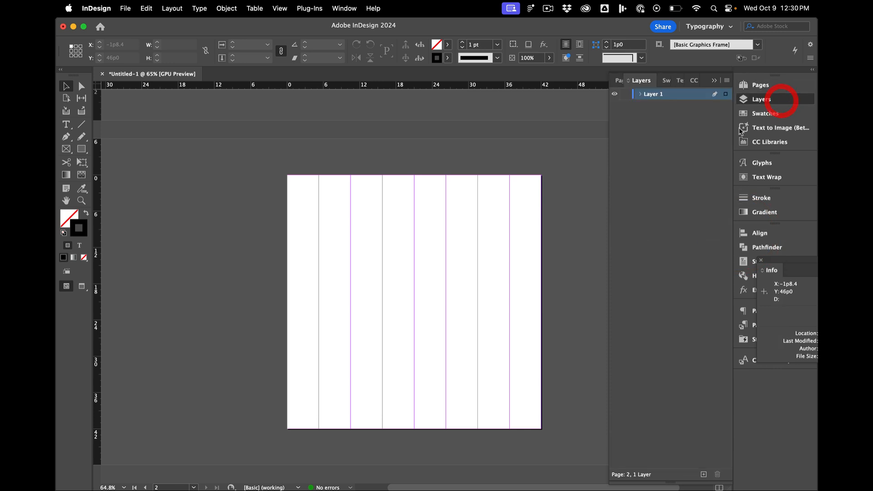
left_click(656, 97)
double_click(656, 98)
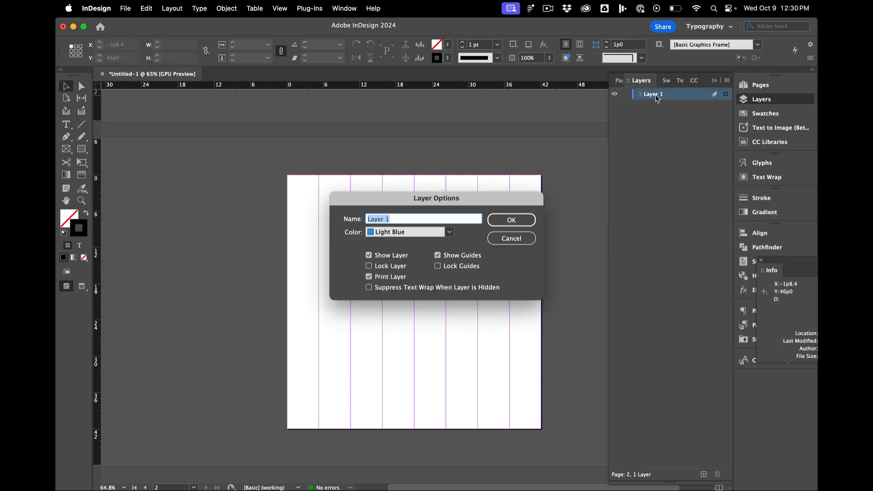
type("ORG")
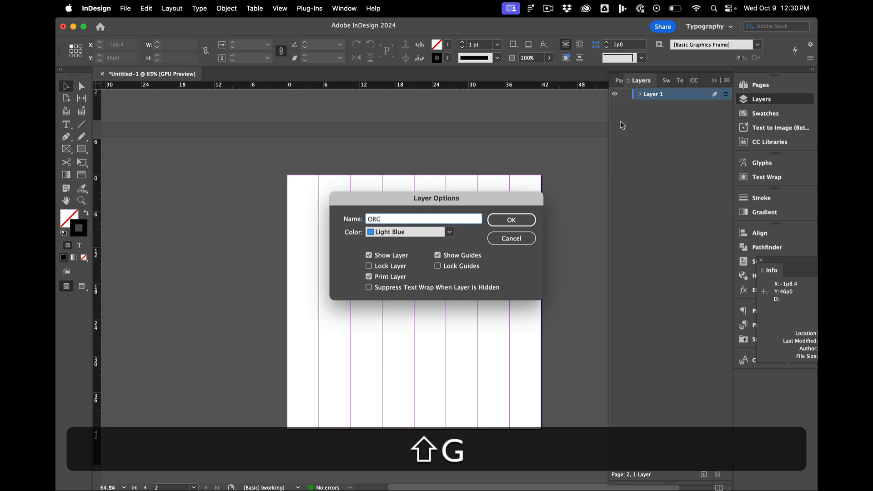
left_click(512, 220)
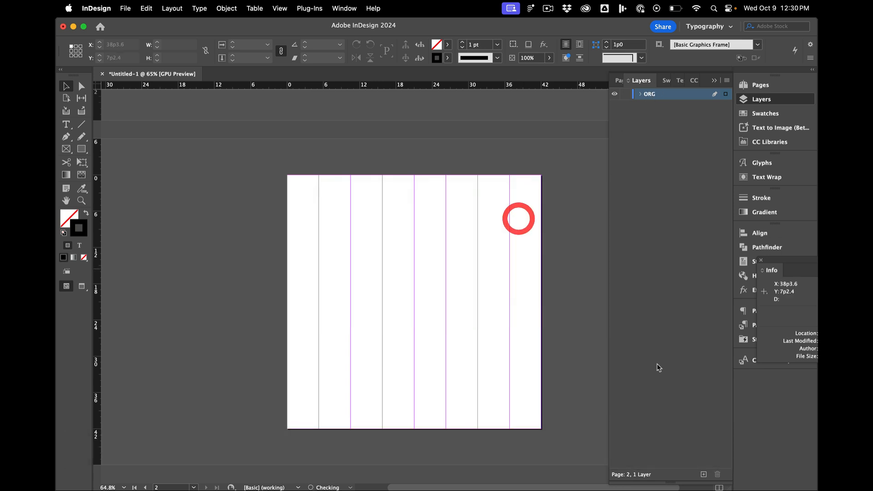
- Add a new layer above ORG and name it FragmentationCrops
left_click(703, 474)
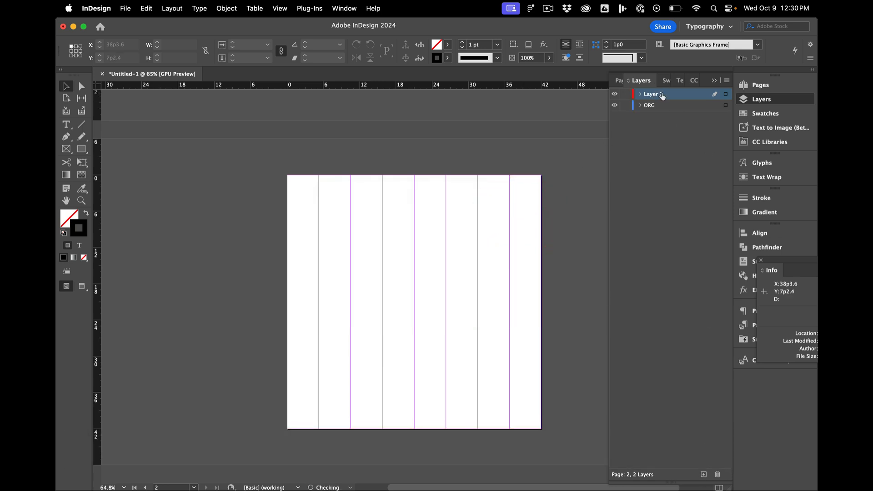
double_click(662, 94)
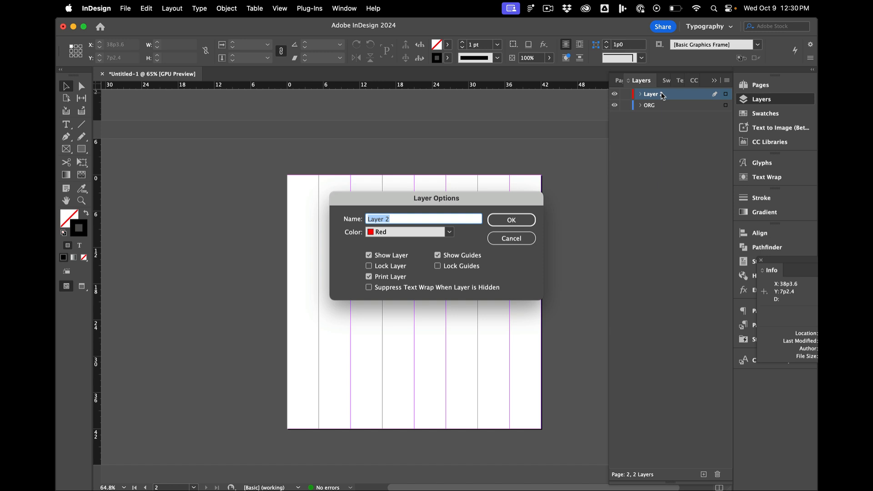
type("Fragmn")
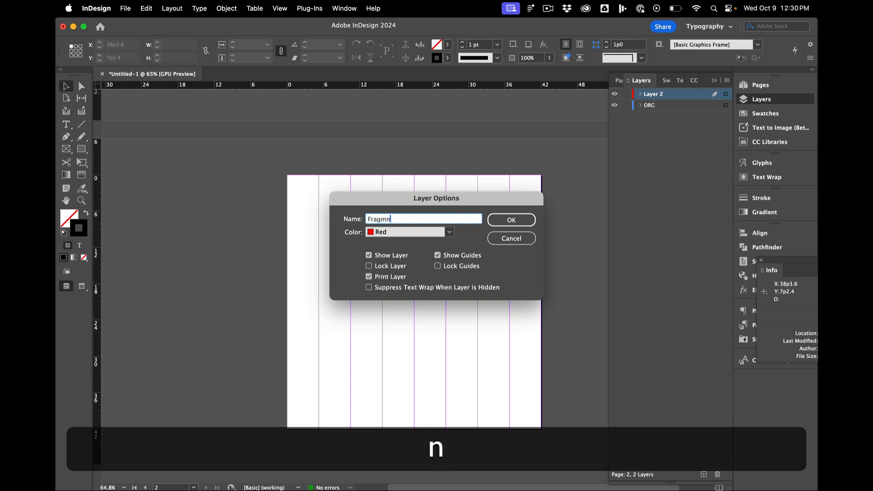
key("BackSpace")
type("entaio")
key("BackSpace")
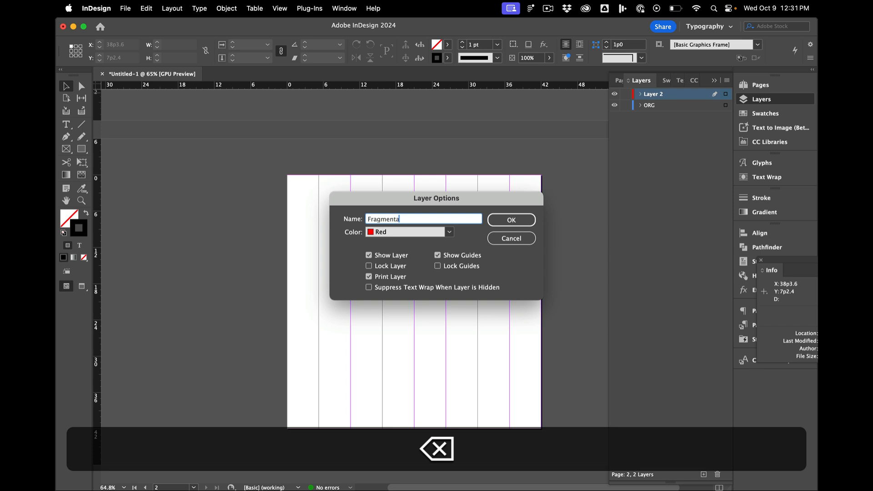
type("tionCrops")
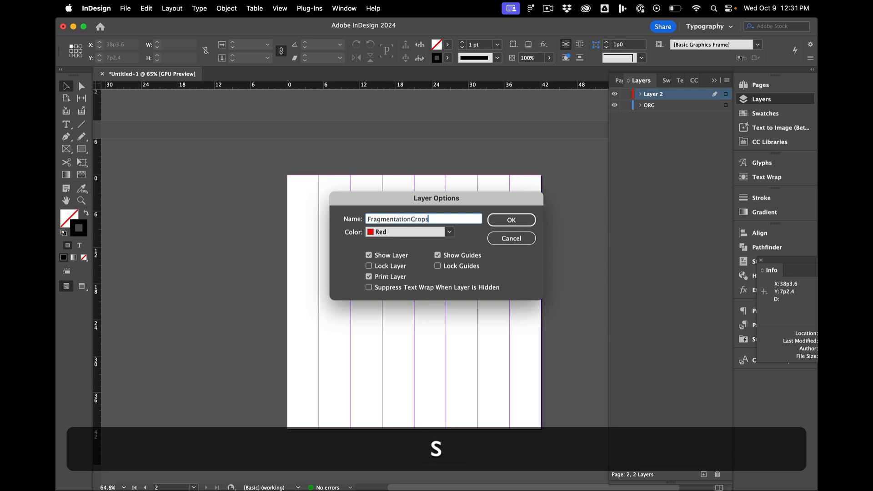
key("Return")
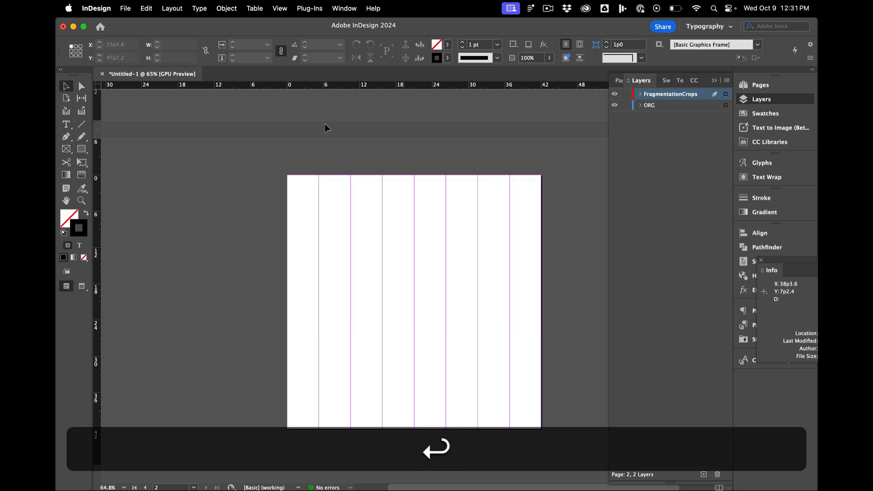
- Draw a rectangle 5p3 wide and 42p0 high over the first column of page 2 on the FragmentationCrops layer
left_click(82, 150)
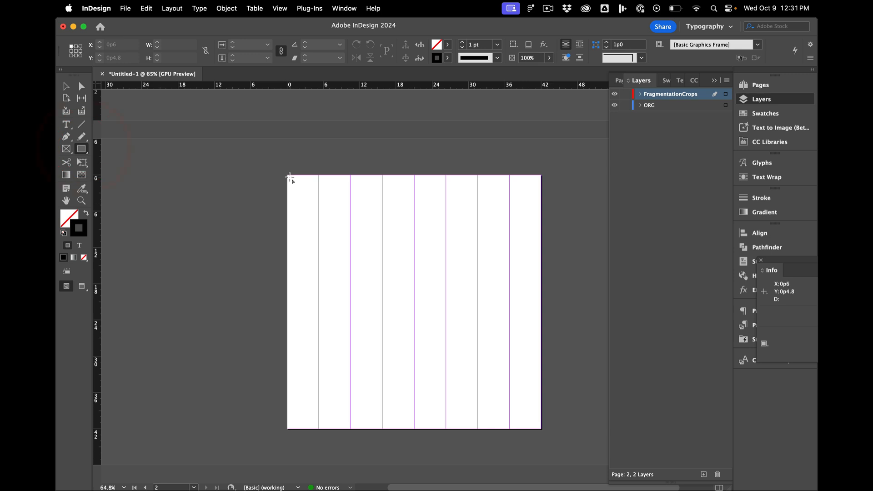
left_click_drag(289, 176, 320, 425)
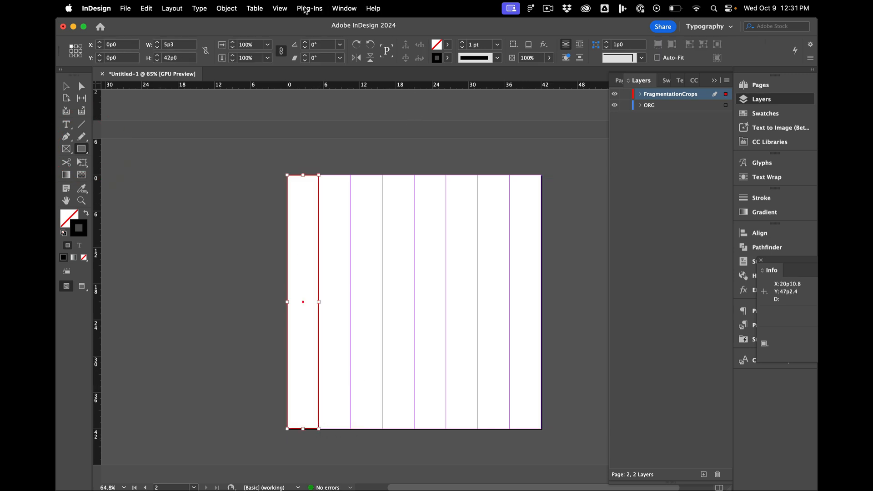
- Turn off Smart Guides and check that Snap to Guides is still enabled
left_click(280, 8)
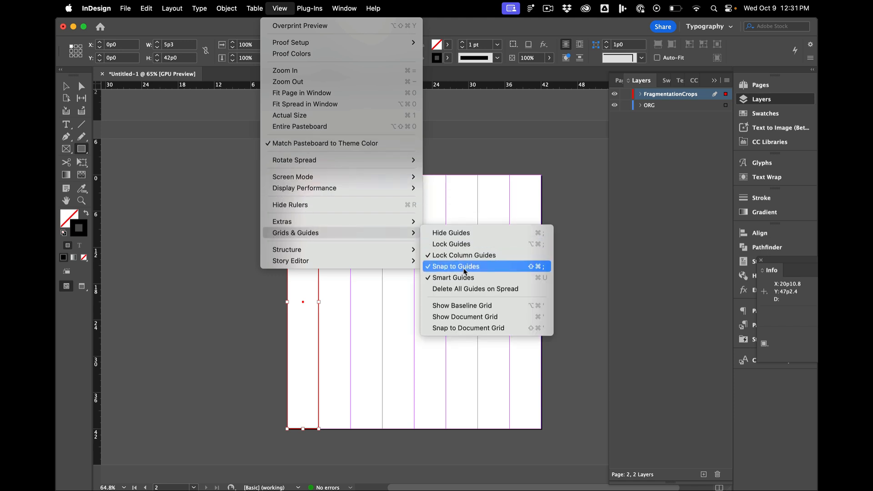
left_click(462, 277)
left_click(310, 8)
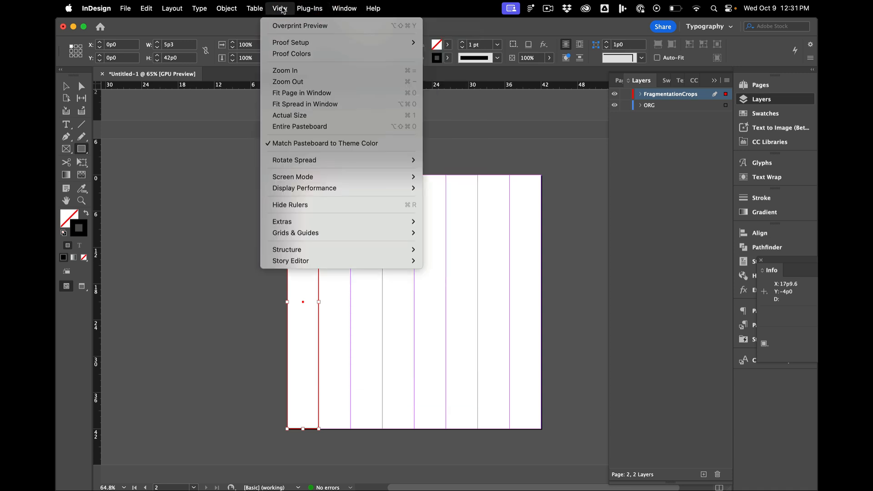
mouse_move(294, 221)
mouse_move(345, 234)
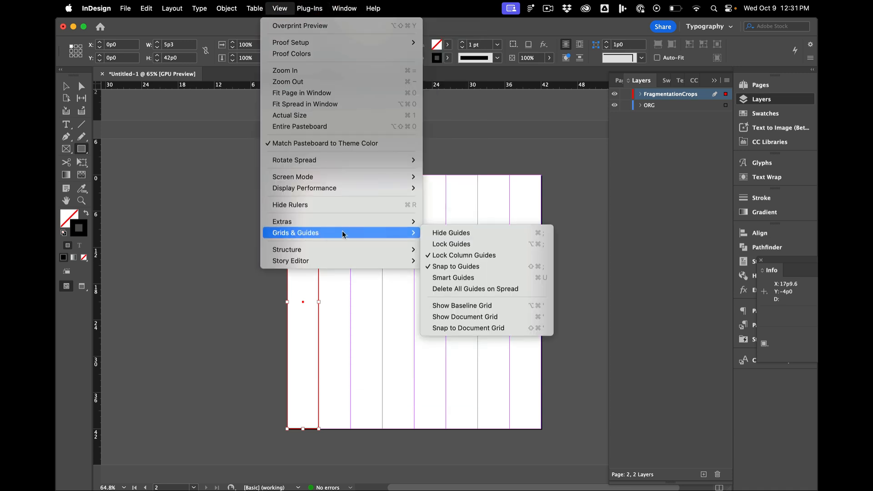
left_click(68, 88)
- Swap the rectangle's stroke and fill so it is solid black, and stretch its sides to the page edge and first column guide, 5p3 wide
key("shift+x")
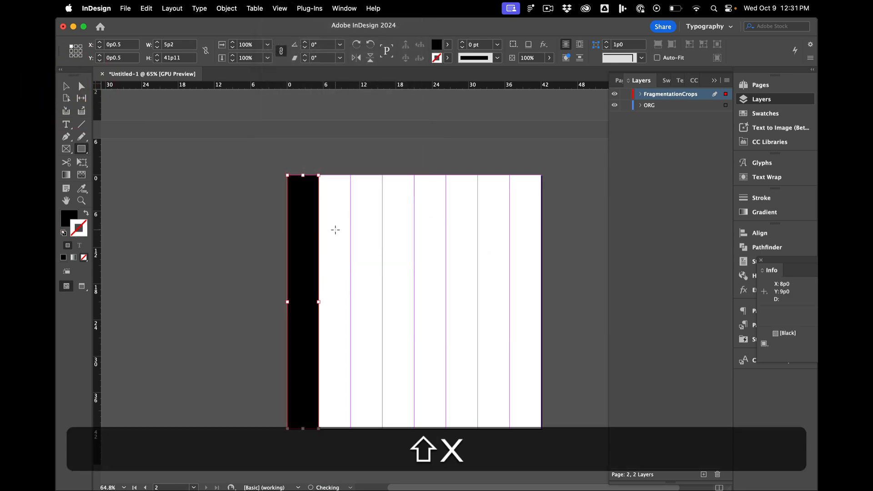
scroll(335, 229, "up", 3)
left_click(235, 214)
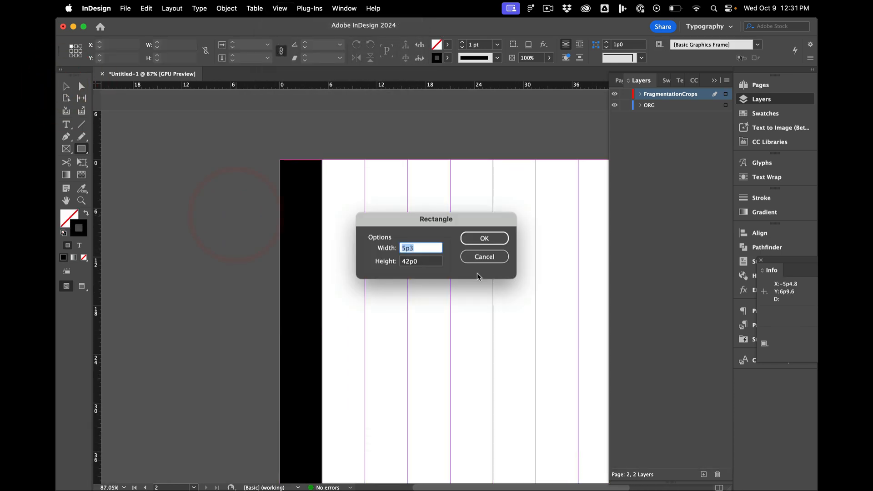
left_click(482, 257)
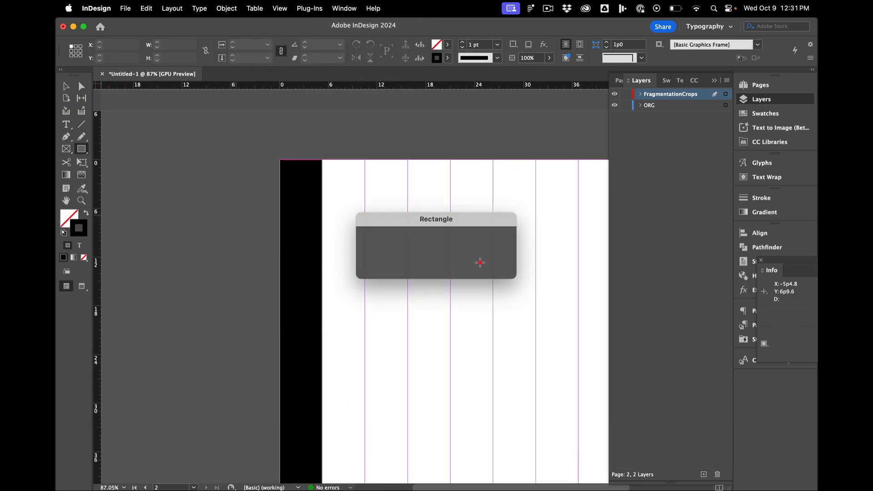
key("v")
left_click(298, 197)
left_click(279, 214)
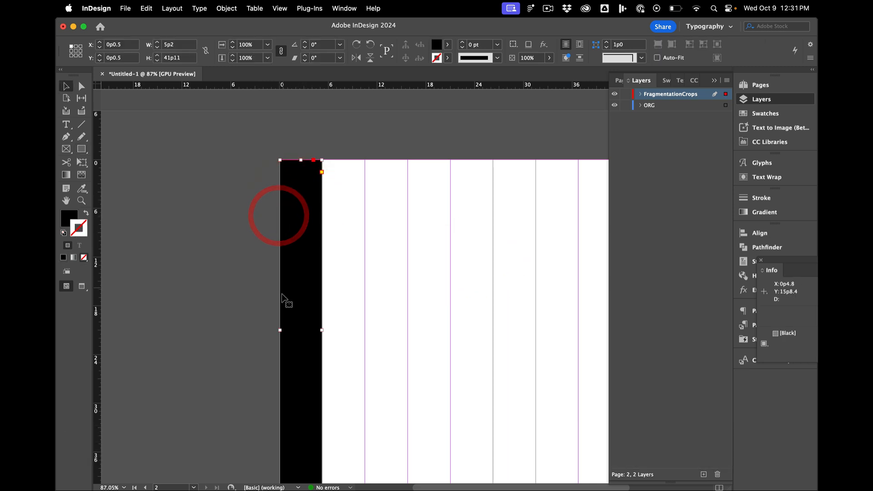
mouse_move(281, 331)
left_mouse_down()
mouse_move(301, 331)
mouse_move(279, 331)
left_mouse_up()
scroll(310, 207, "down", 4)
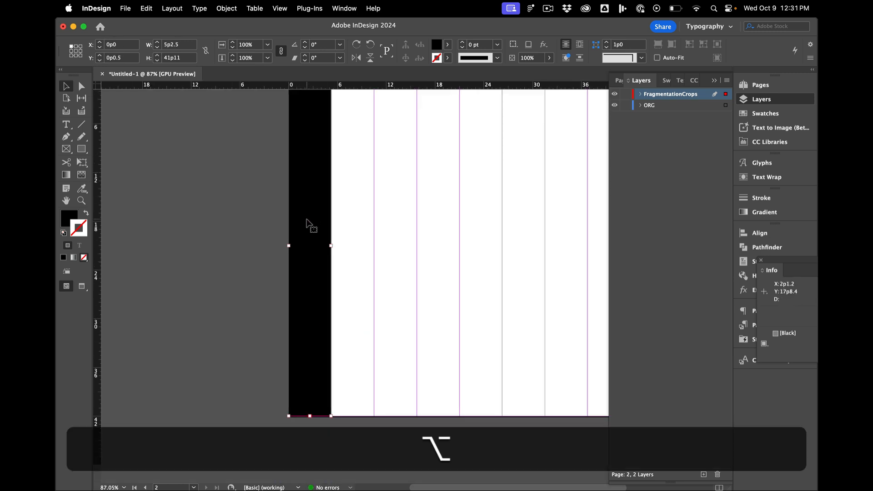
left_click_drag(310, 226, 356, 220)
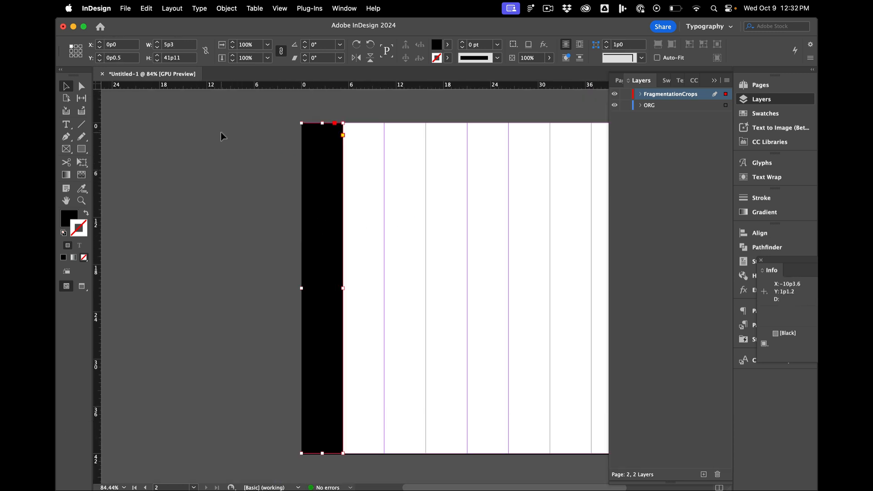
- Set the black rectangle's Y position to 0 and its height to 504 points (42p0)
left_click(220, 132)
left_click(306, 152)
left_click(111, 61)
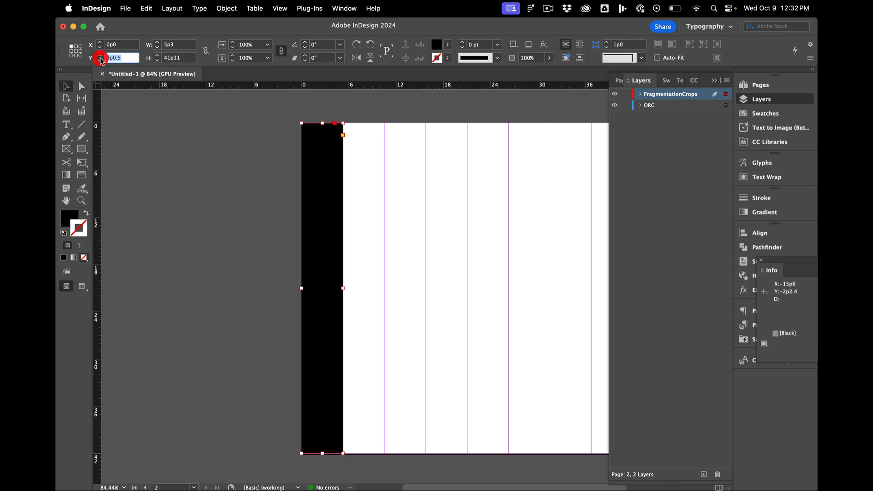
type("0")
key("Return")
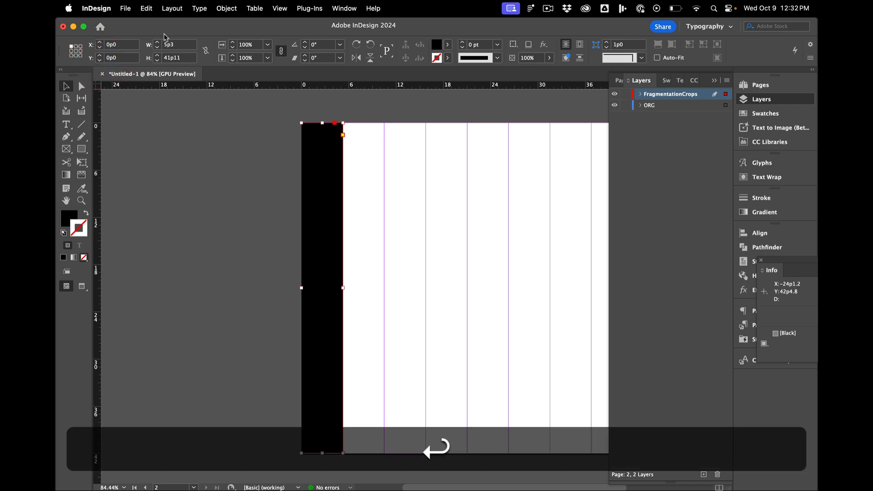
left_click(186, 59)
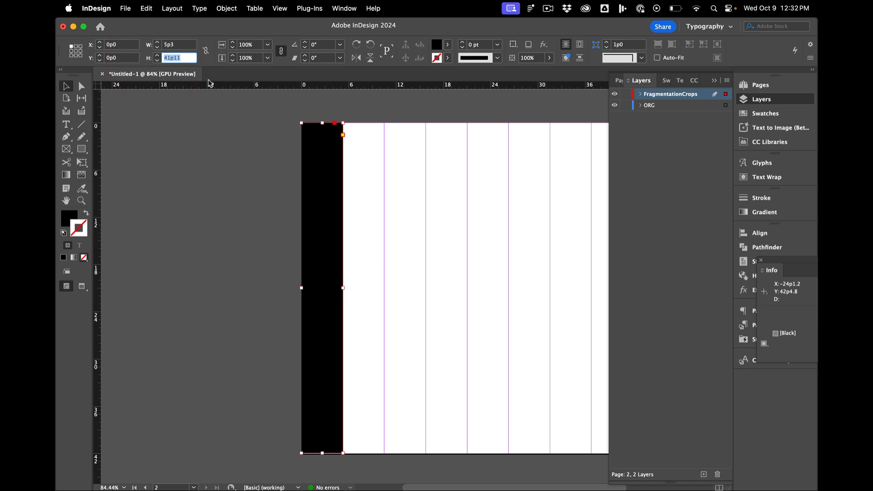
type("504")
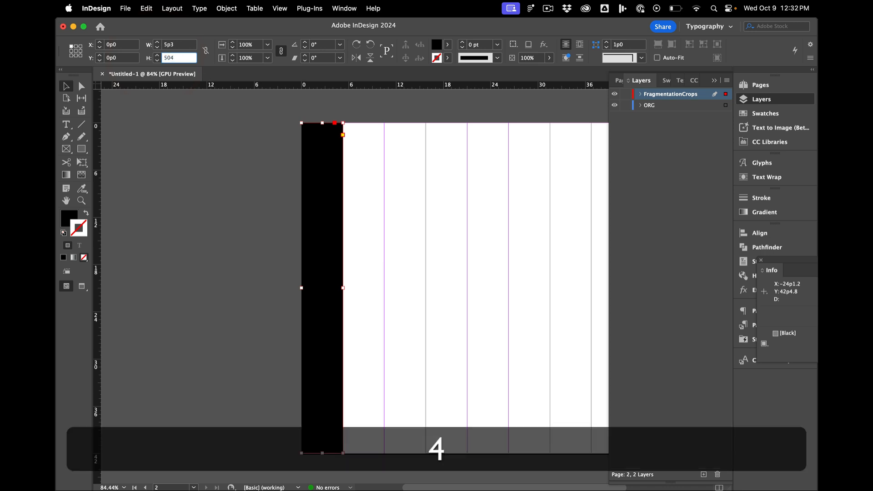
type("p")
key("Return")
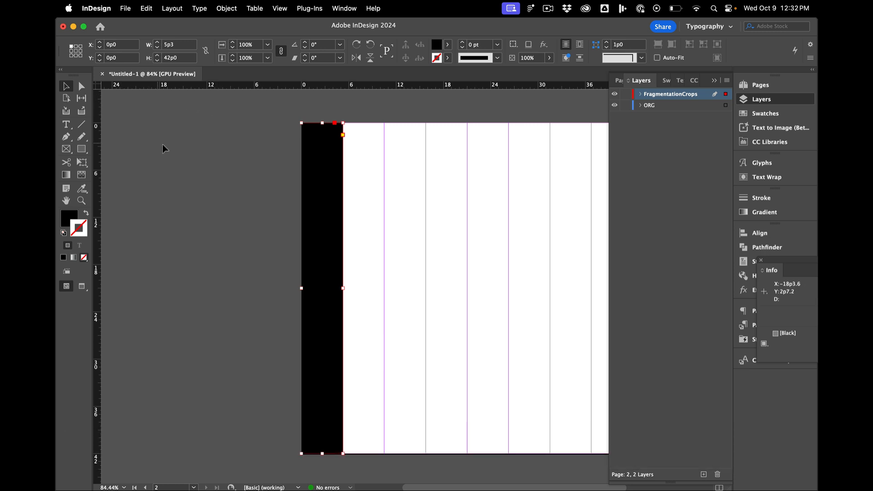
- Duplicate the black rectangle across the remaining seven columns, snapping each copy to the column guides until page 2 is covered
left_click(179, 156)
left_click_drag(313, 185, 565, 179)
scroll(565, 180, "right", 3)
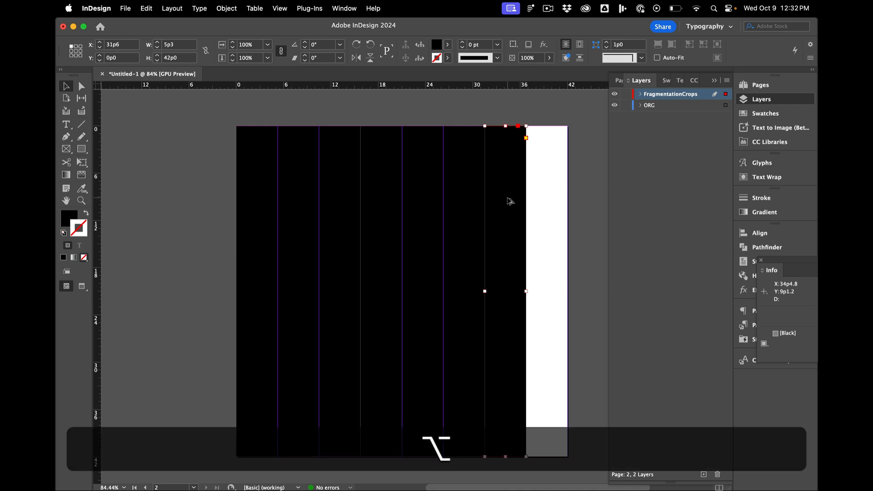
left_click_drag(509, 197, 552, 201)
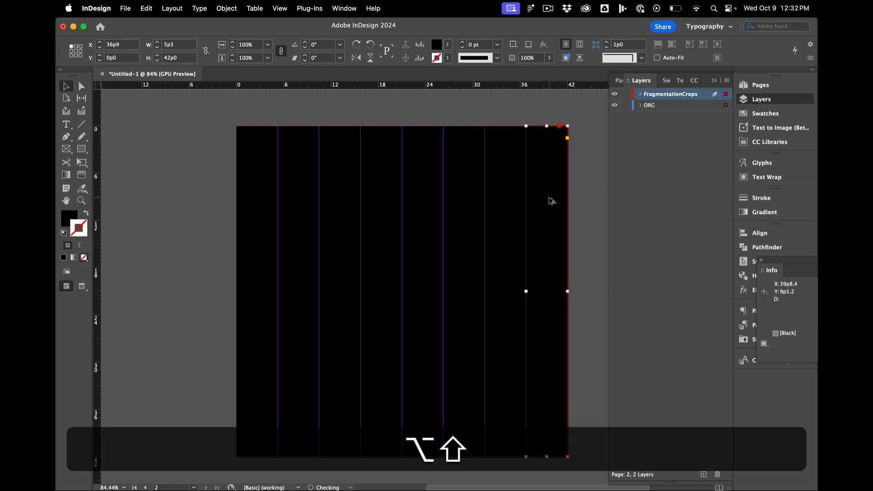
left_click(585, 187)
scroll(547, 275, "up", 1)
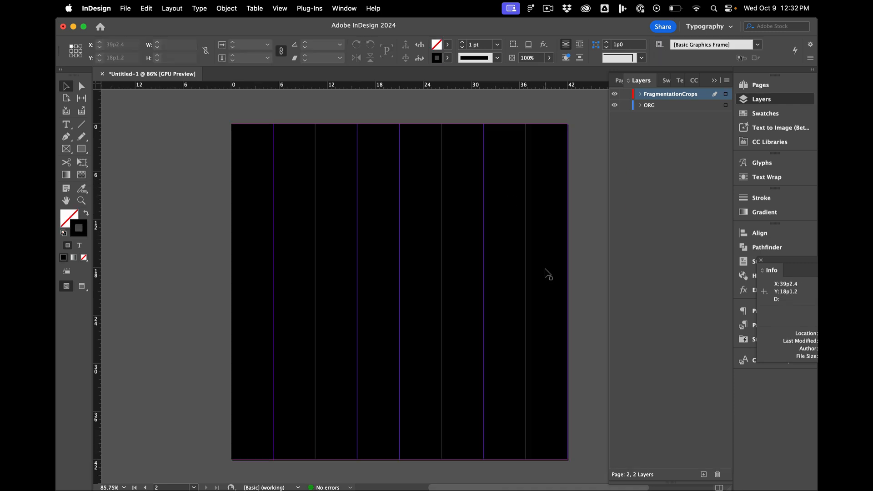
left_click(498, 278)
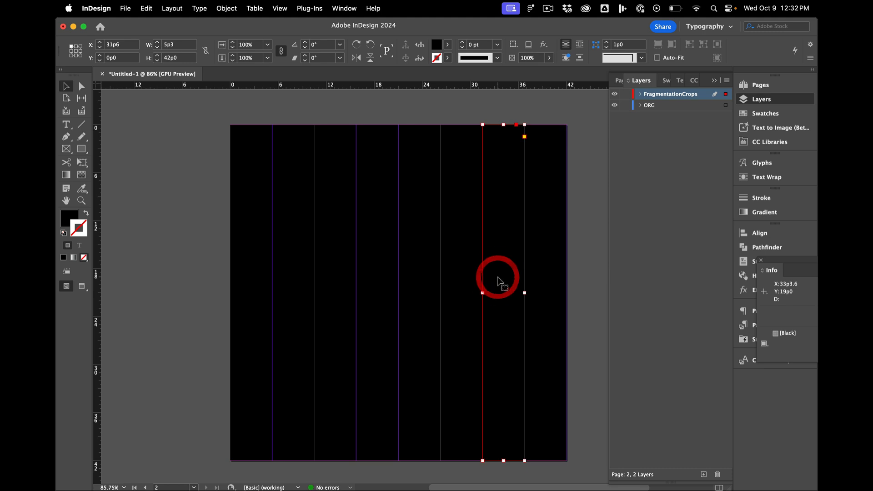
left_click(198, 134)
- Copy the NOVEMBER artwork from page 1 and paste it in place on page 2
scroll(224, 207, "down", 5)
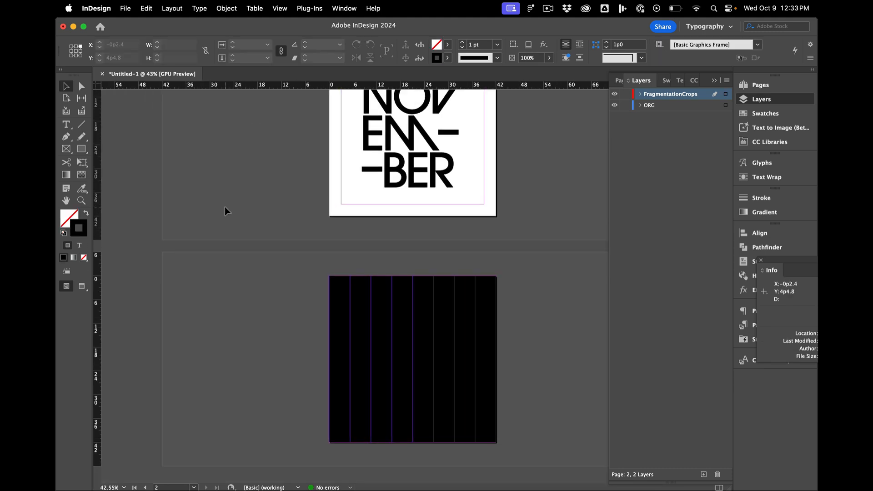
left_click(458, 187)
key("super+c")
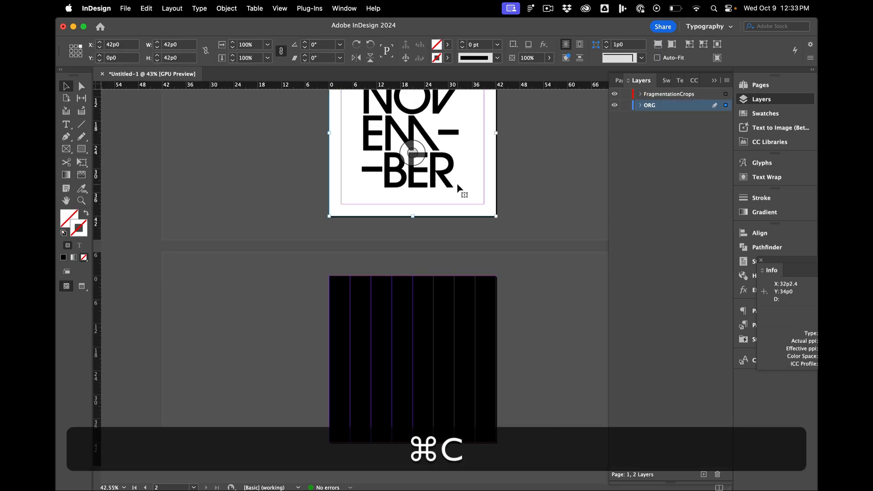
left_click(648, 94)
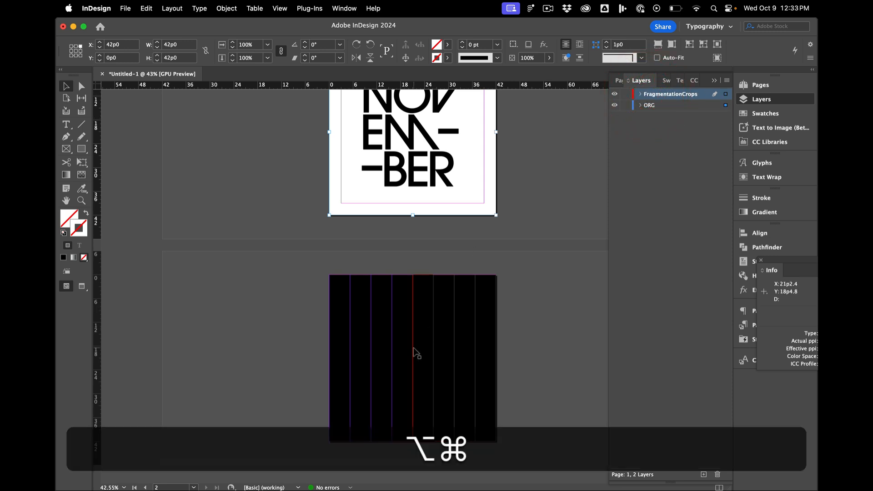
key("alt+shift+super+v")
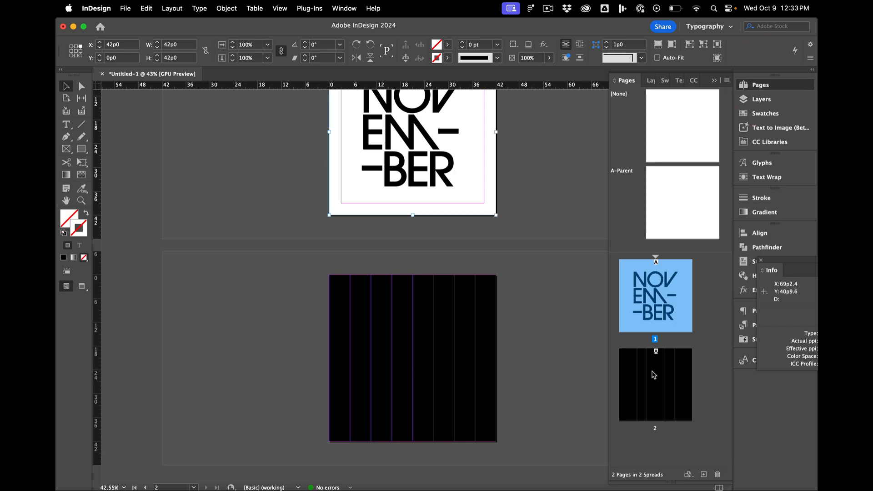
double_click(652, 371)
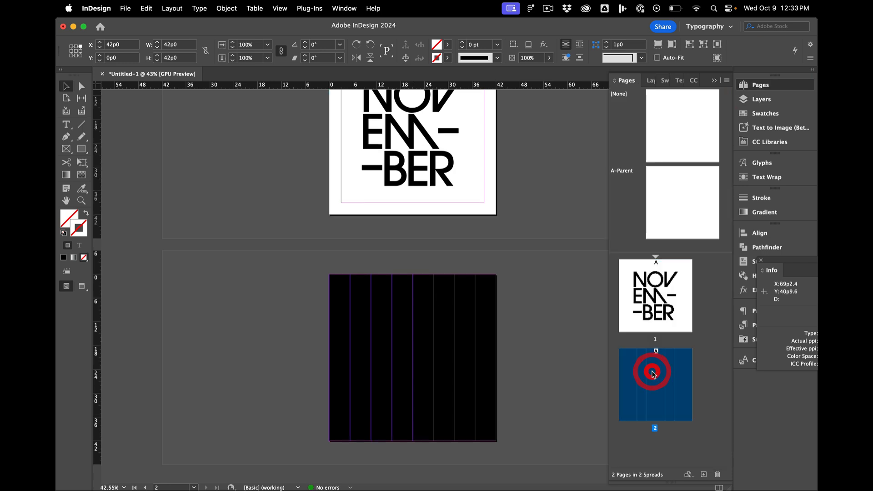
key("alt+shift+super+v")
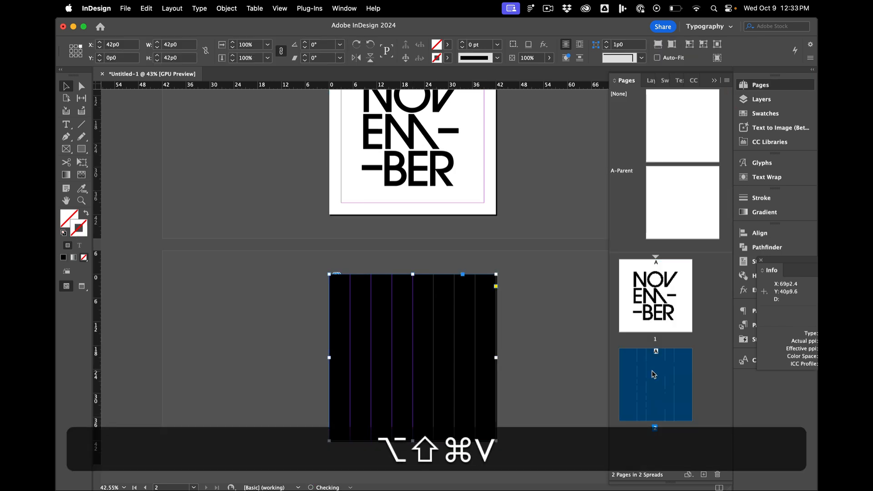
- Cut the NOVEMBER artwork from page 2 and paste it into the first column's black rectangle
key("super")
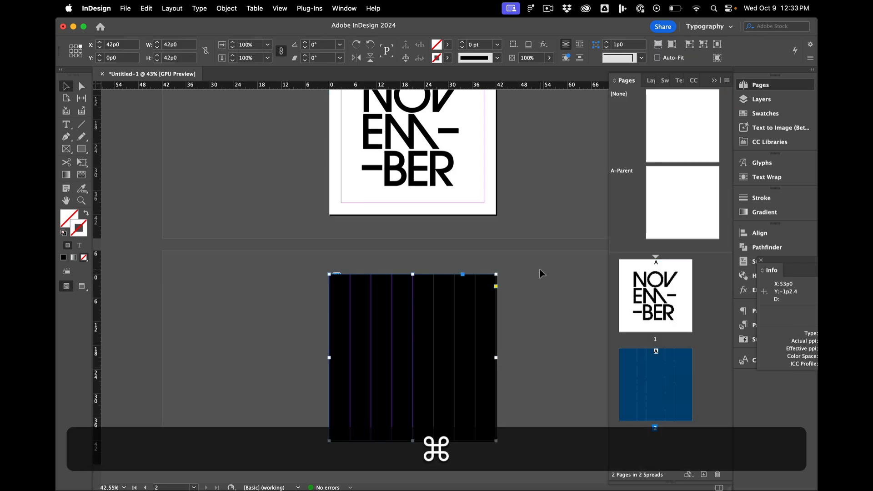
key("super+x")
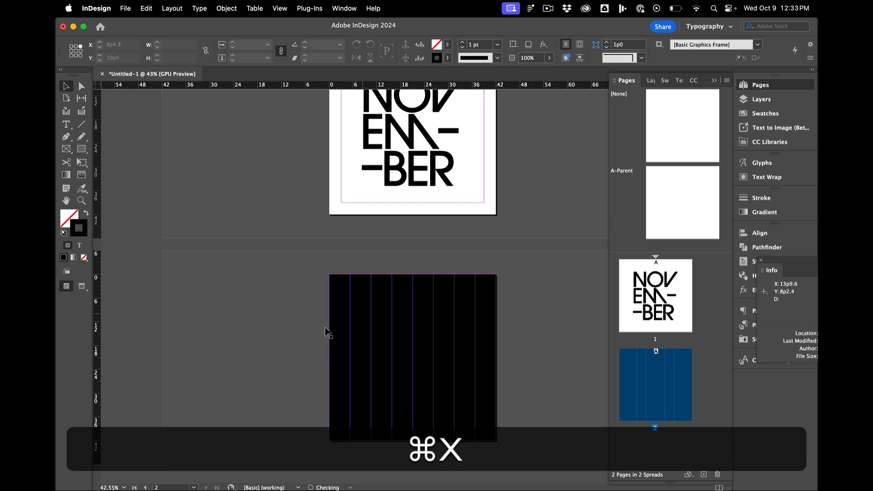
left_click(341, 328)
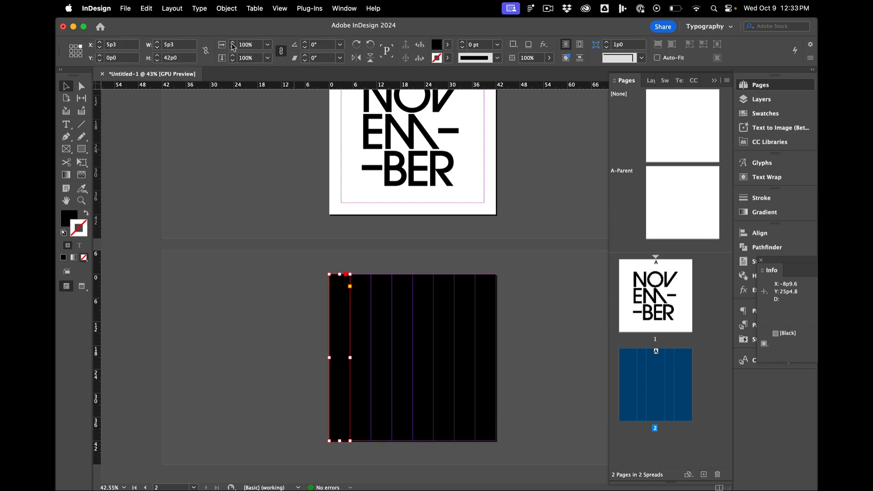
left_click(149, 5)
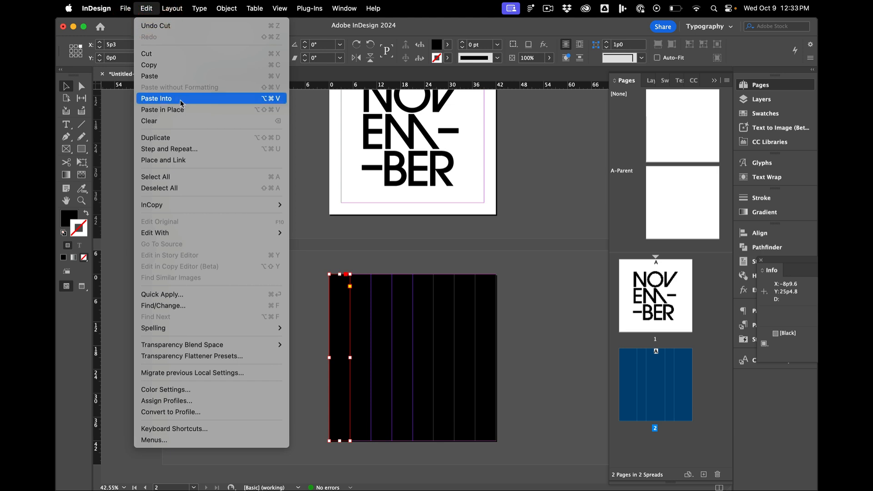
left_click(146, 10)
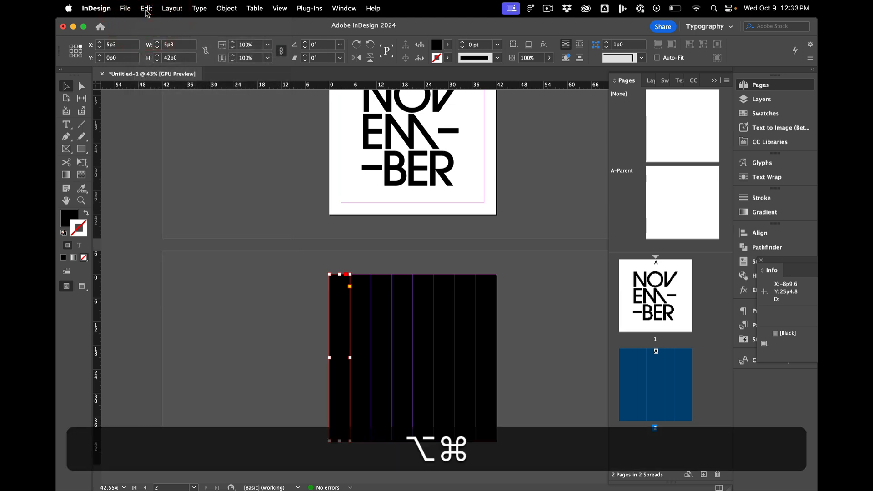
key("alt+super+v")
- Paste the cut NOVEMBER artwork into each of the remaining seven column rectangles on page 2
left_click(362, 302)
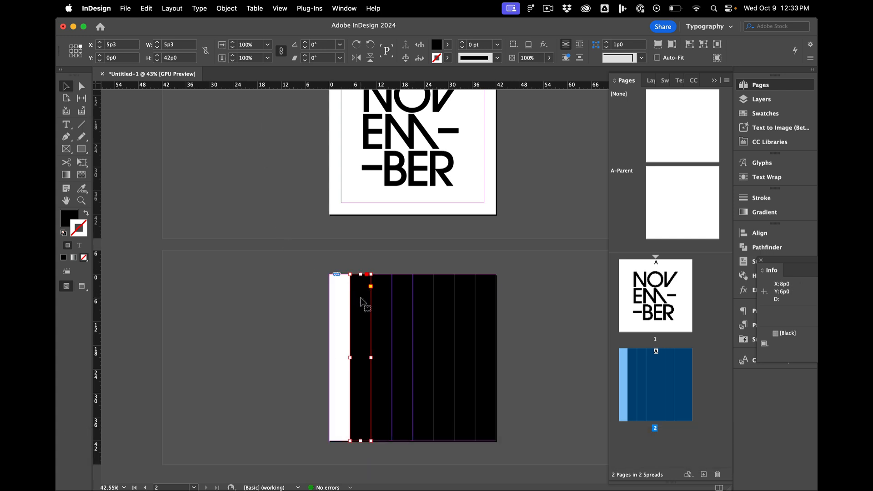
key("alt+super+v")
left_click(387, 310)
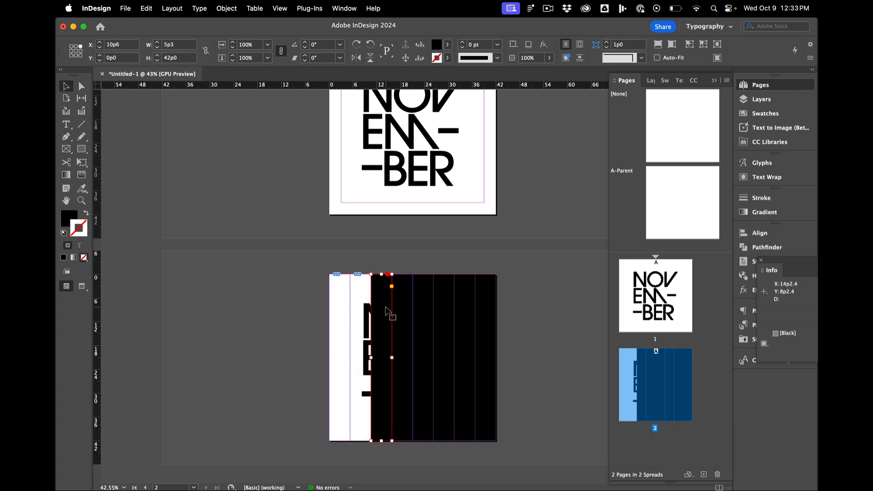
key("alt+super+v")
left_click(405, 311)
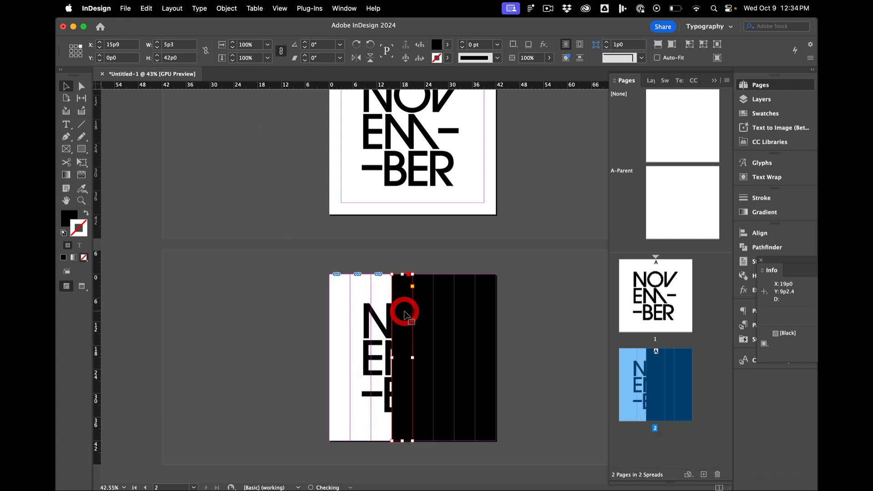
key("alt+super+v")
left_click(421, 305)
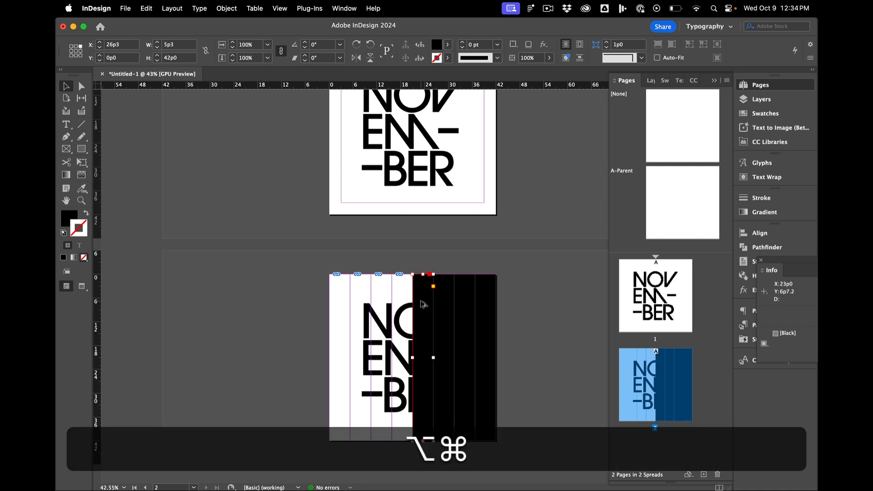
key("alt+super+v")
left_click(447, 305)
key("alt+super+v")
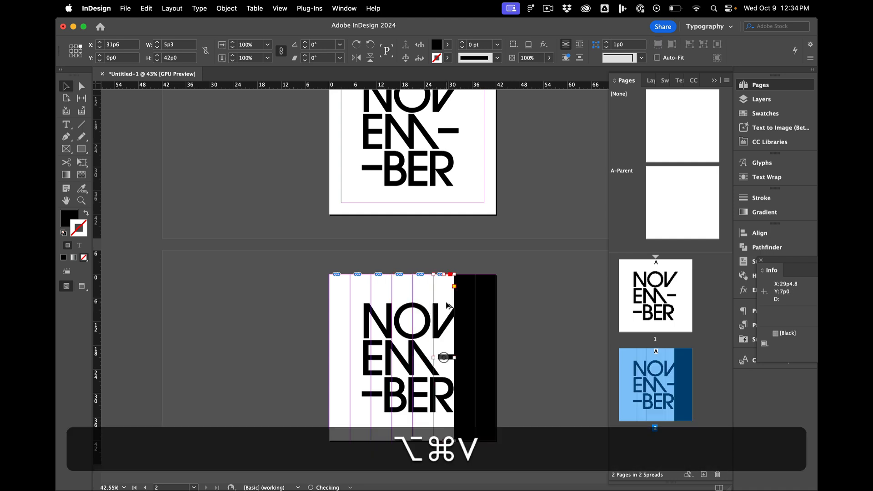
key("alt+super+v")
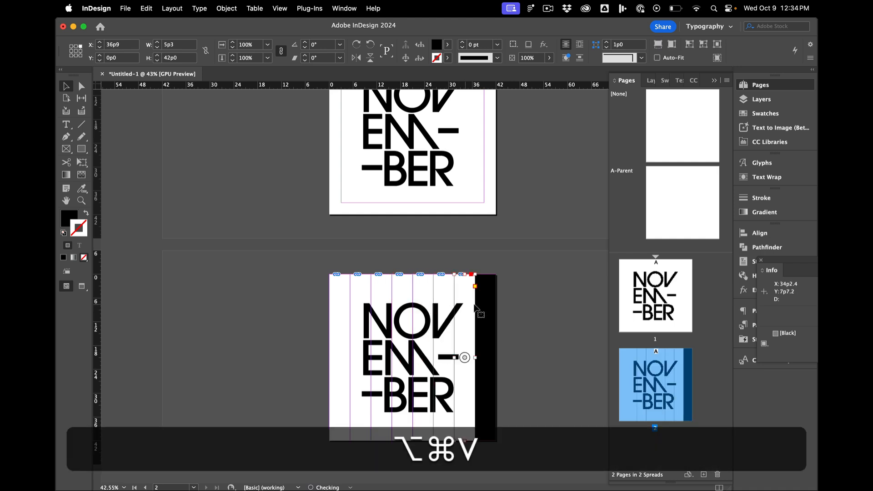
left_click(488, 315)
key("alt+super+v")
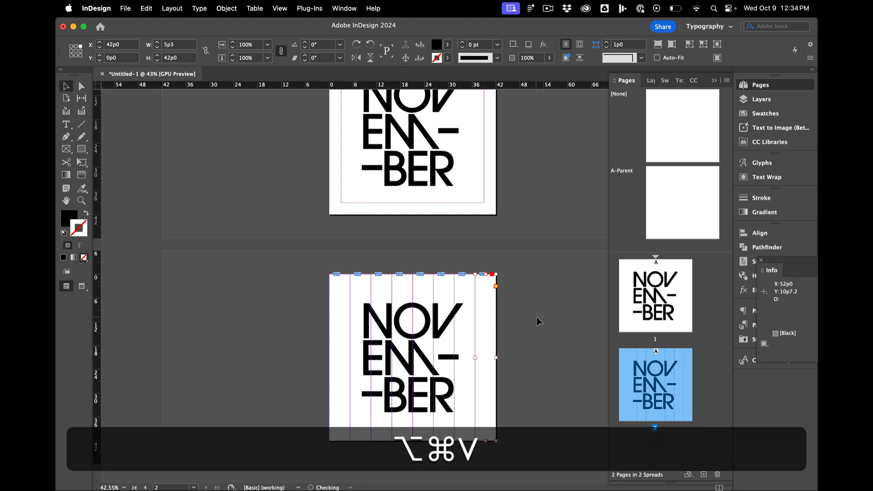
left_click(537, 317)
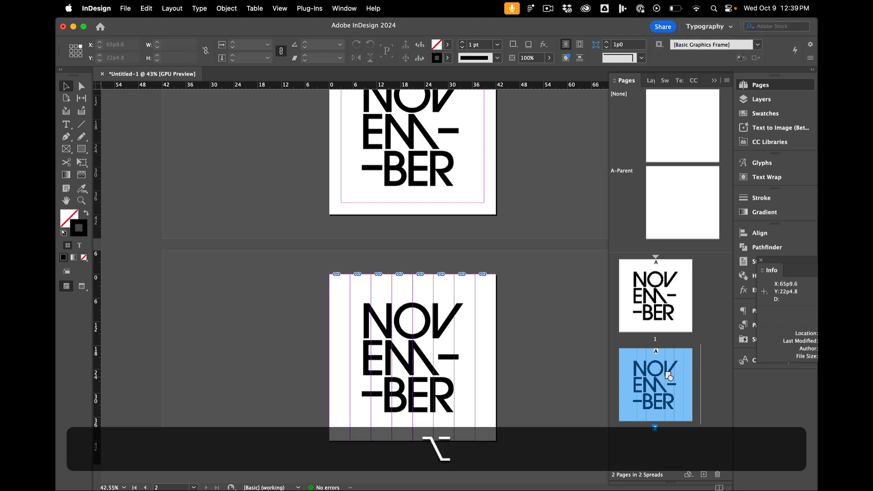
- Duplicate page 2 as page 3, and shift the artwork inside the new page's second column straight down to Y 2p3.6
left_click_drag(681, 376, 682, 432)
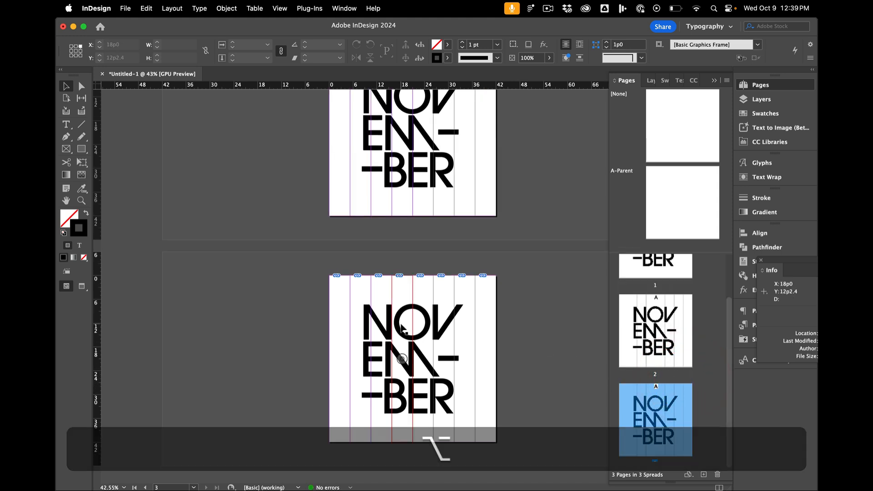
key("super+0")
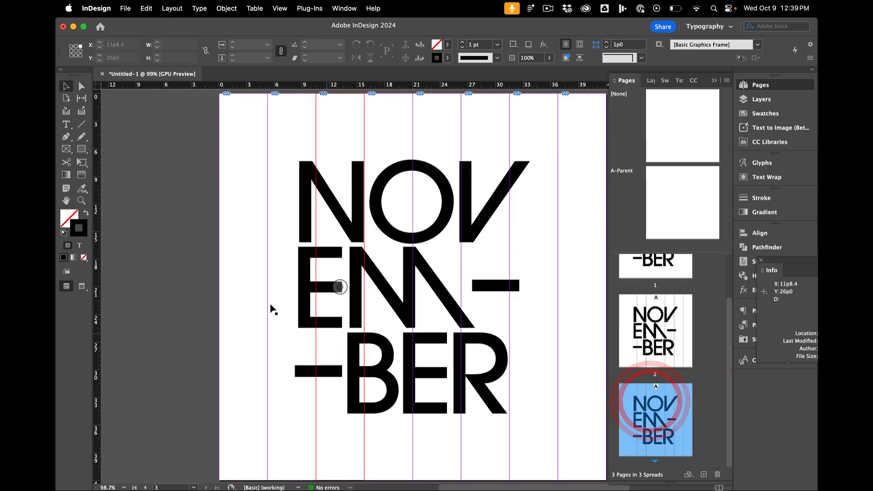
left_click(289, 276)
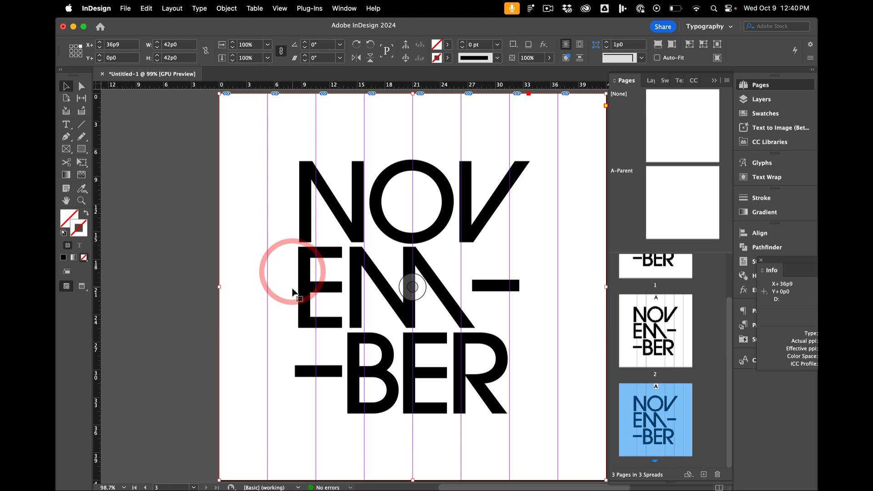
left_click_drag(284, 281, 282, 298)
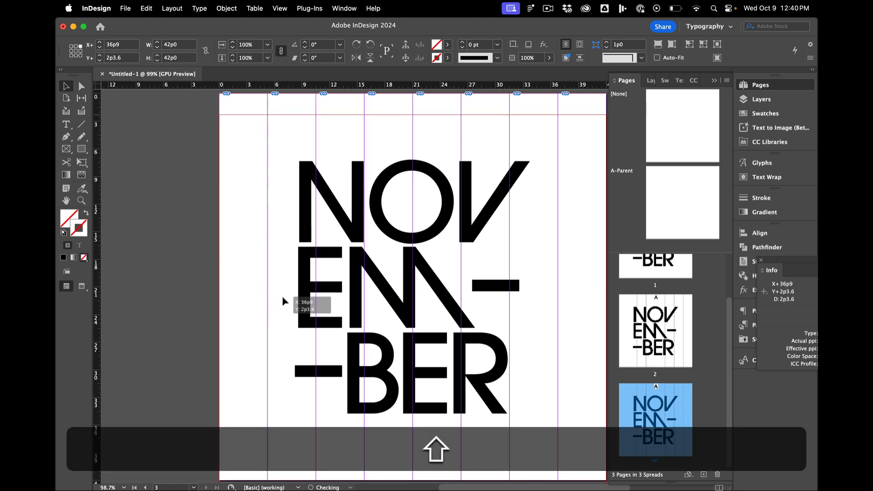
- Try to shift the artwork inside page 3's third column upward, and undo the move
left_click(343, 281)
left_click_drag(342, 282, 340, 242)
key("super+z")
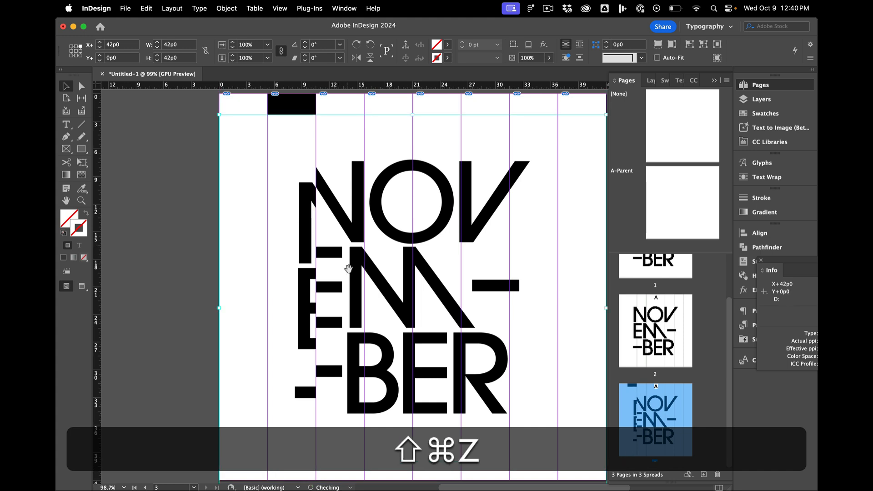
- Shift the artwork inside page 3's fourth column straight up, leaving its frame in place
double_click(346, 267)
scroll(347, 268, "down", 3)
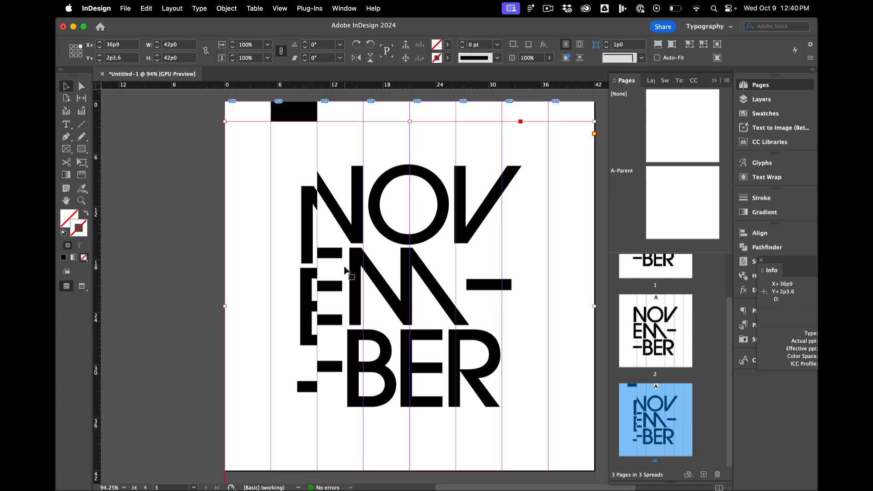
left_click_drag(335, 177, 340, 162)
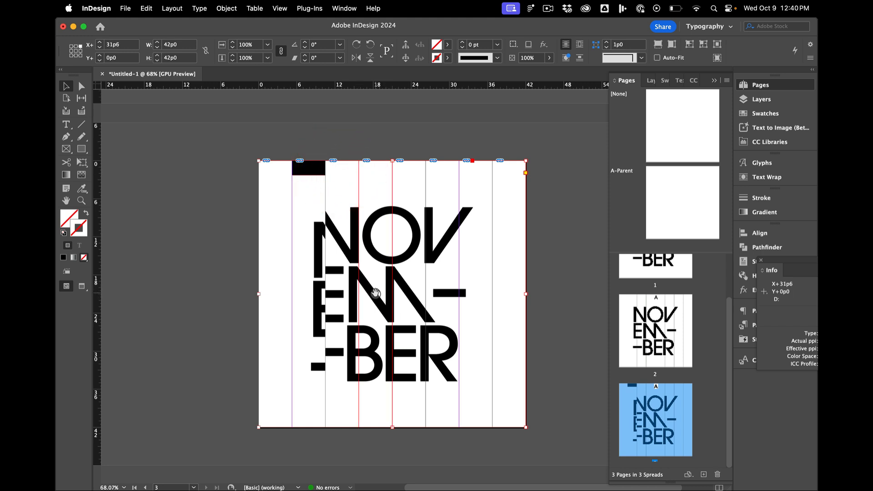
left_click_drag(375, 295, 375, 280)
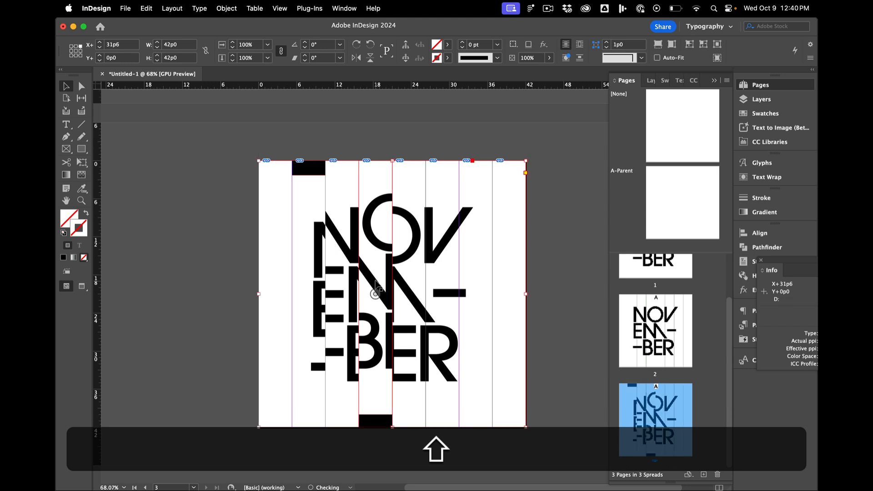
- Try to shift the artwork inside page 3's seventh column slightly down, and undo the move
double_click(435, 246)
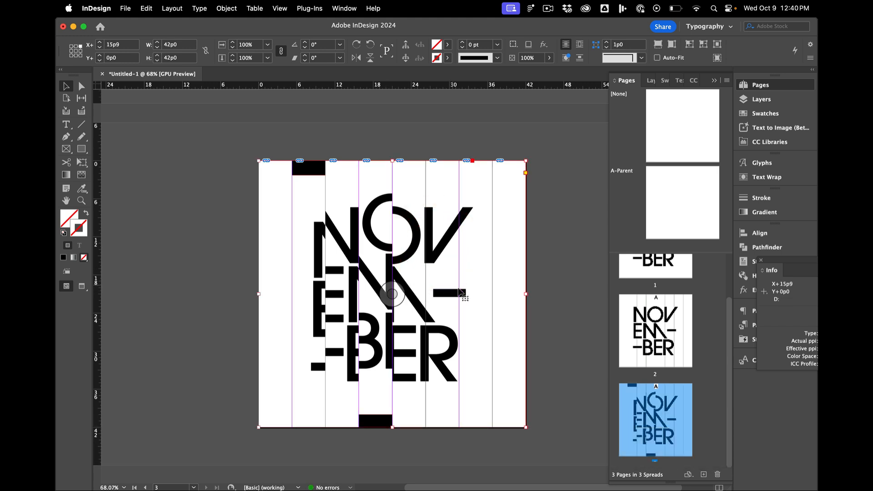
left_click_drag(476, 292, 474, 303)
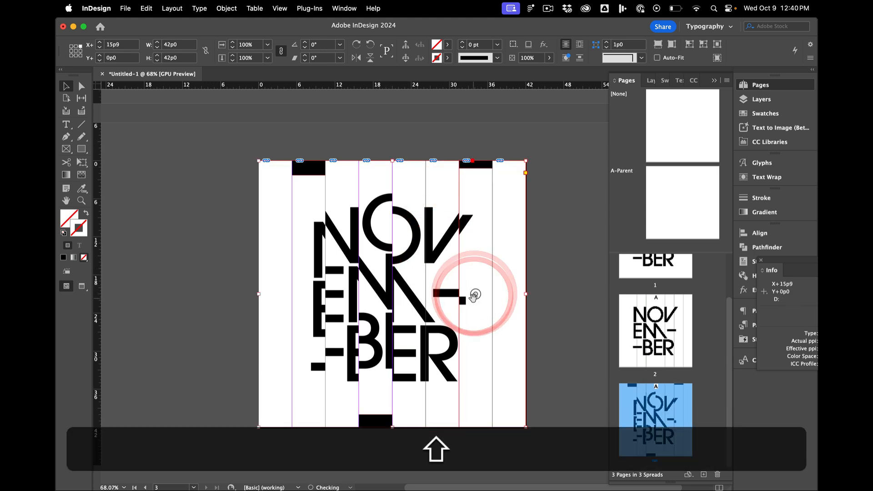
key("super+z")
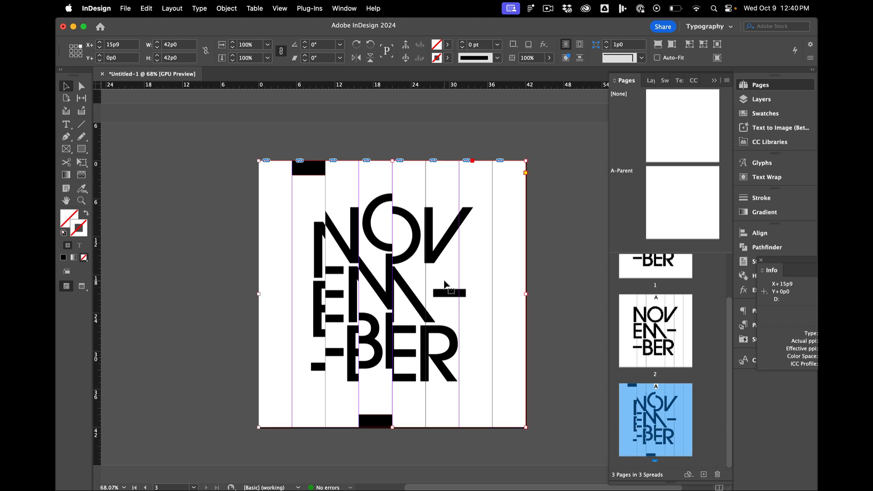
- Shift the artwork inside page 3's sixth and seventh columns slightly down
left_click(443, 292)
left_click(441, 294)
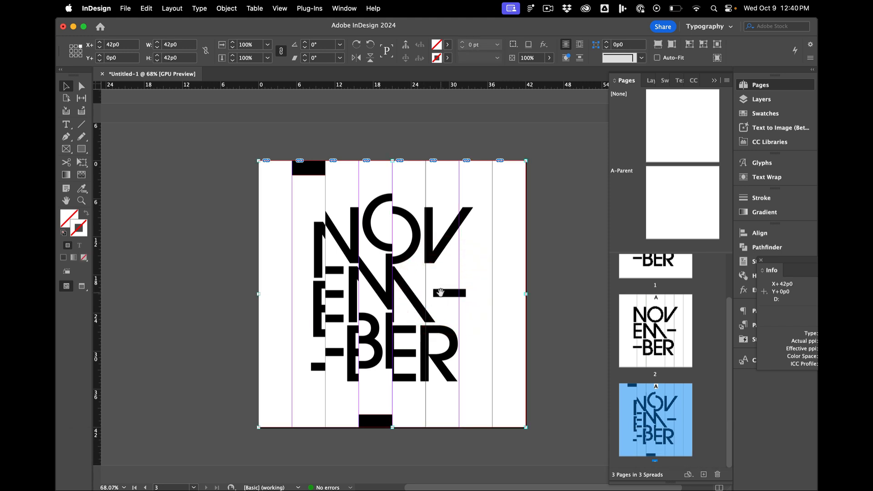
mouse_move(438, 295)
left_mouse_down()
mouse_move(438, 309)
mouse_move(472, 288)
mouse_move(476, 312)
mouse_move(475, 304)
left_mouse_up()
key("shift+super+z")
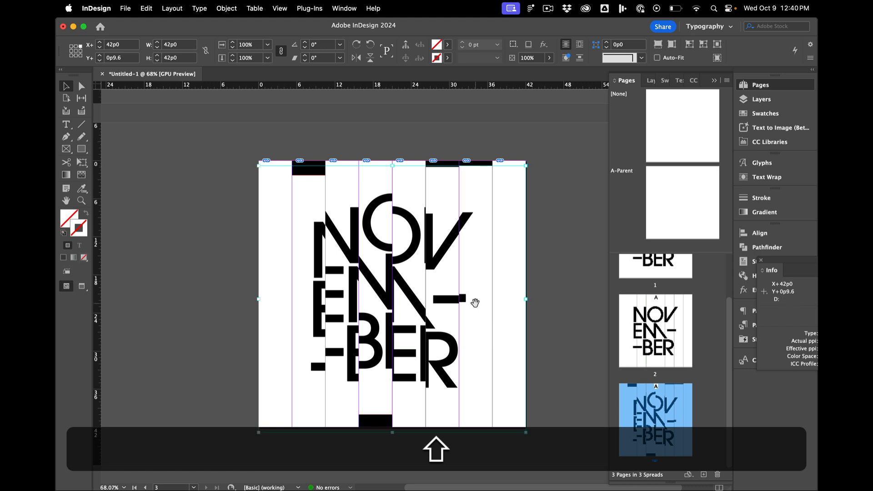
- Shift the artwork inside page 3's seventh column straight up to Y -1p3.6 and deselect it
double_click(475, 303)
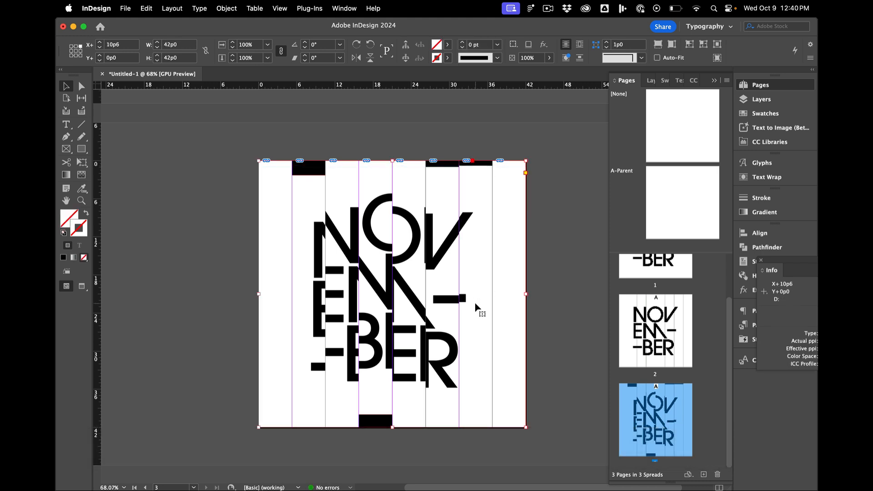
left_click_drag(475, 304, 475, 296)
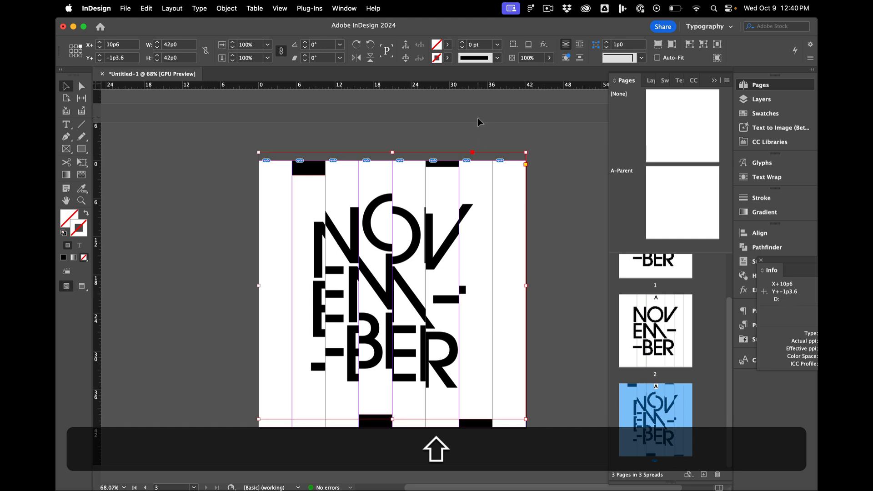
left_click(477, 122)
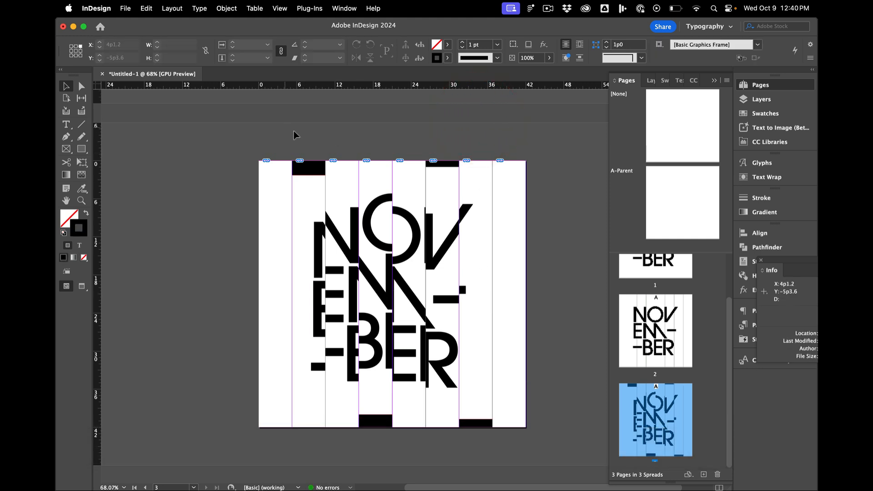
- Set the fill of all eight column frames on page 3 to None and show the page in preview mode
left_click_drag(240, 130, 580, 445)
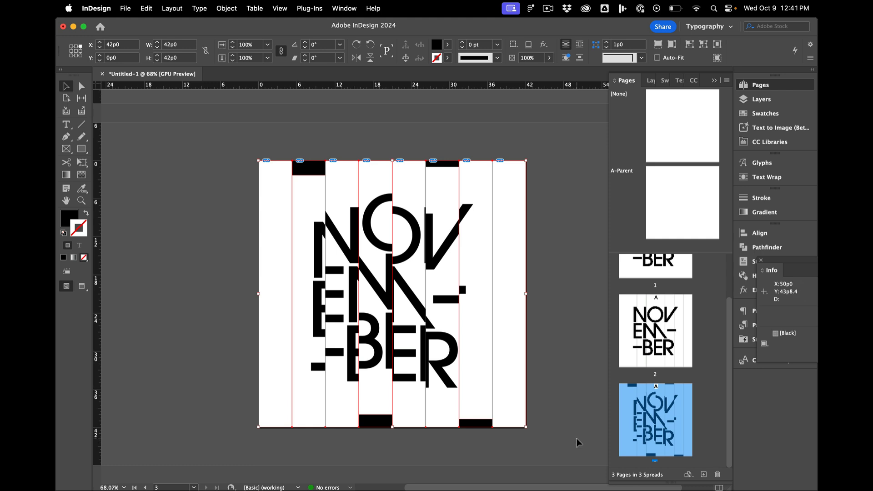
key("x")
key("slash")
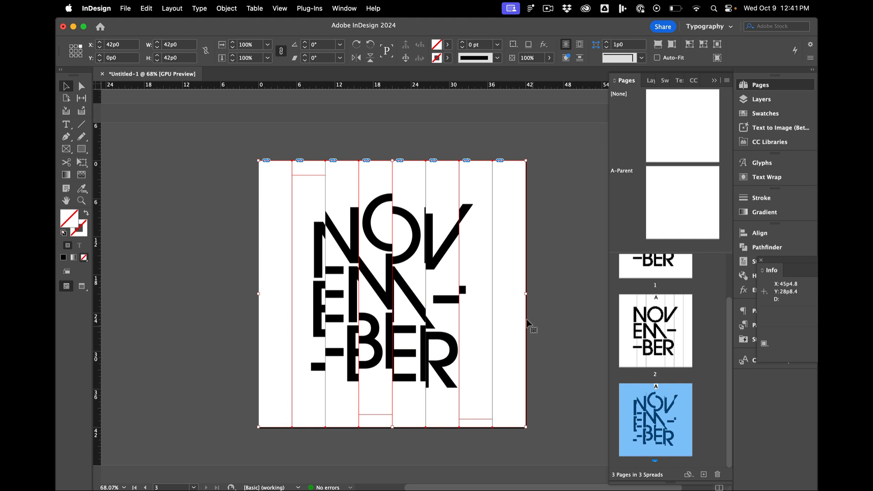
left_click(540, 304)
key("shift+w")
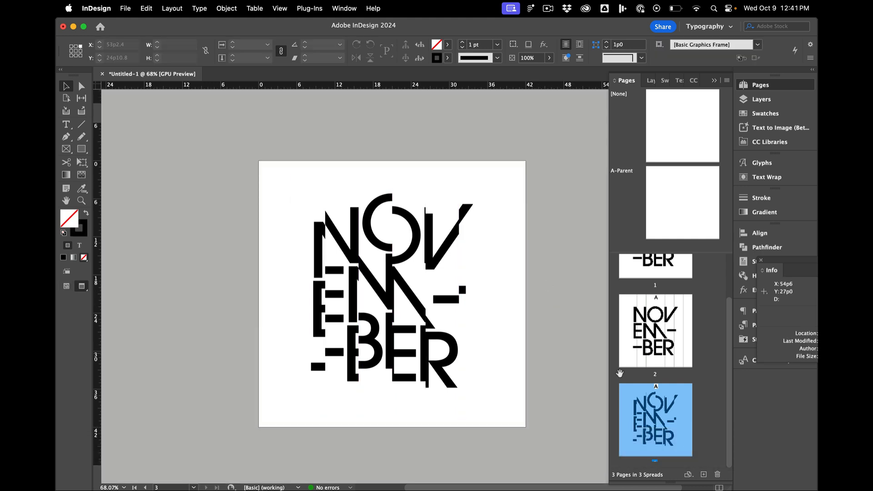
left_click_drag(664, 426, 692, 426)
key("alt+super+z")
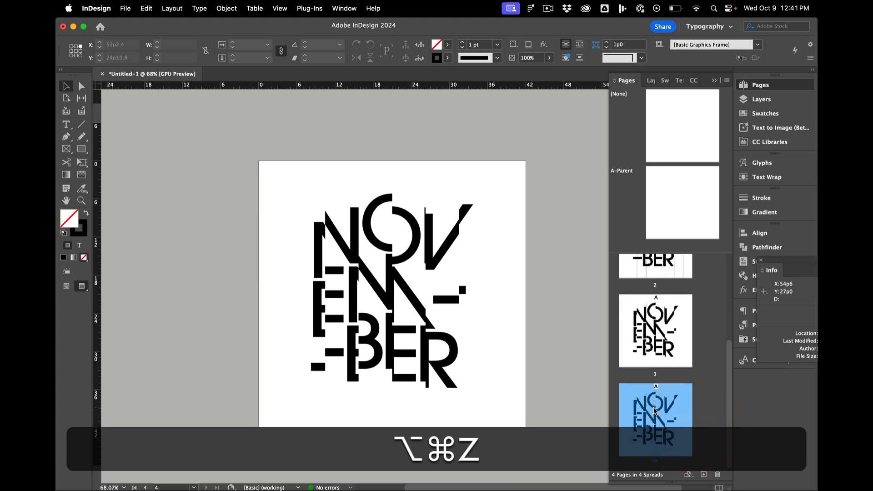
left_click(718, 475)
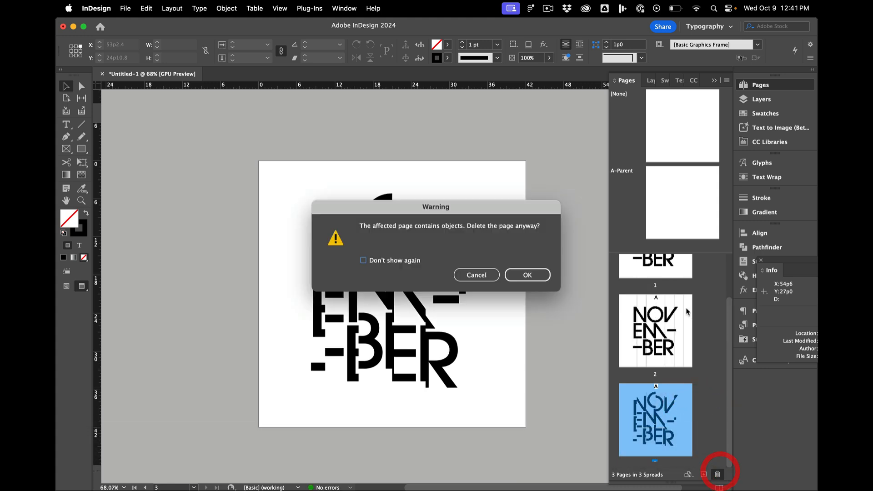
left_click(479, 273)
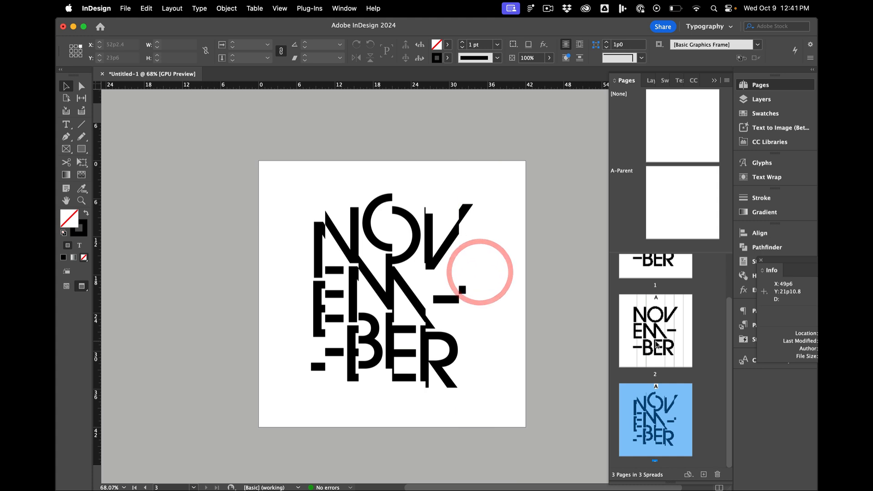
- Duplicate page 2 as a new page 3 and shift the artwork inside its fifth column left
left_click_drag(643, 328, 693, 331)
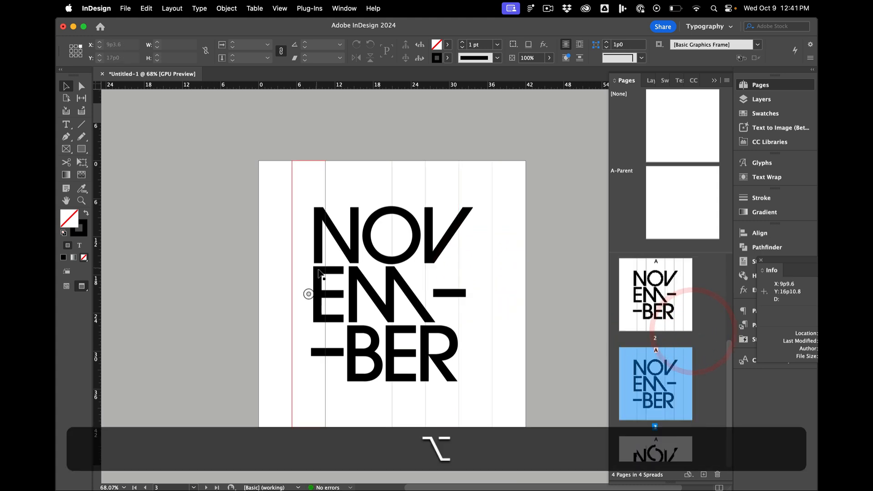
left_click(310, 283)
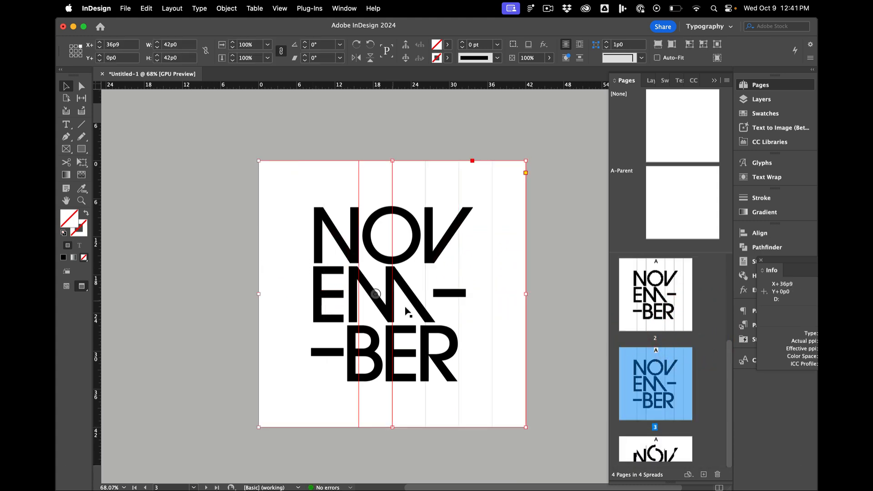
left_click_drag(409, 295, 393, 294)
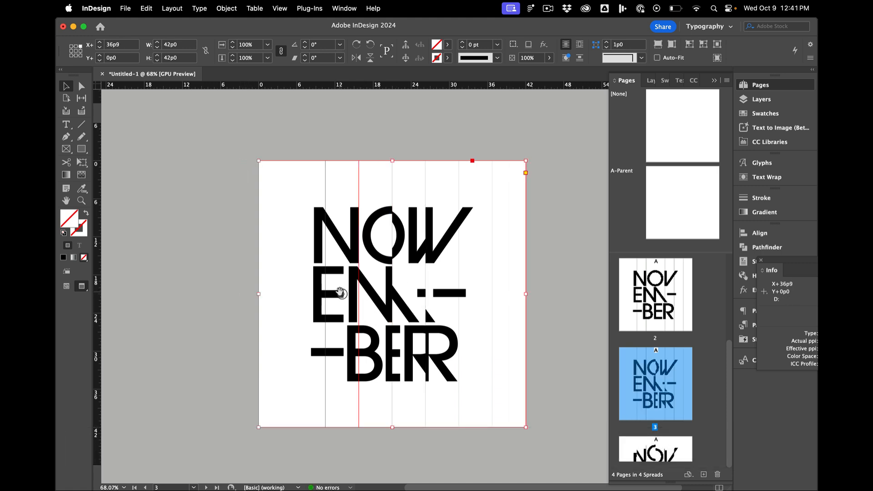
- Shift the artwork inside page 3's third column slightly left and the artwork inside its second column further left
mouse_move(340, 292)
left_mouse_down()
mouse_move(323, 293)
mouse_move(349, 292)
left_mouse_up()
key("shift+Left")
left_click(308, 293)
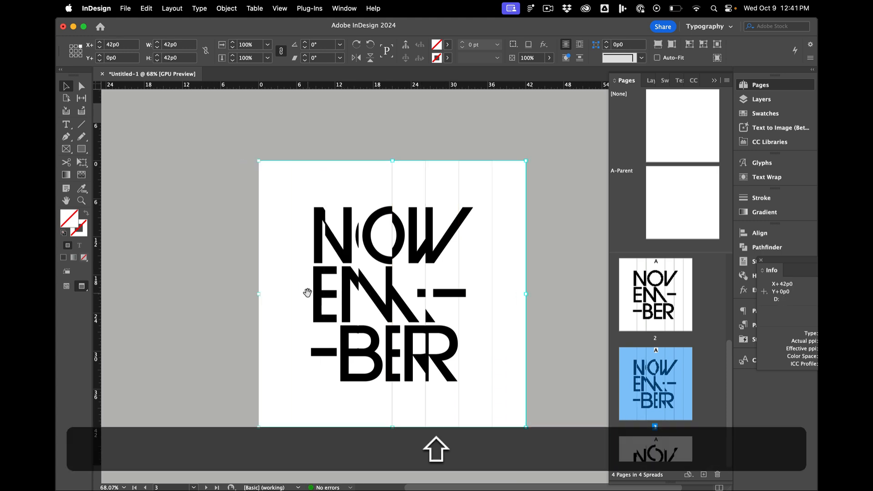
key("shift+Left")
key("shift+Left")
key("shift+Left")
key("shift+Left")
key("shift+Left")
key("shift+Right")
- Shift the artwork inside page 3's fifth column right, slightly past its original position
left_click(408, 294)
key("shift+Right")
key("shift+Right")
key("shift+Right")
key("shift+Right")
key("shift+Right")
key("shift+Right")
key("shift+Right")
key("shift+Right")
key("shift+Right")
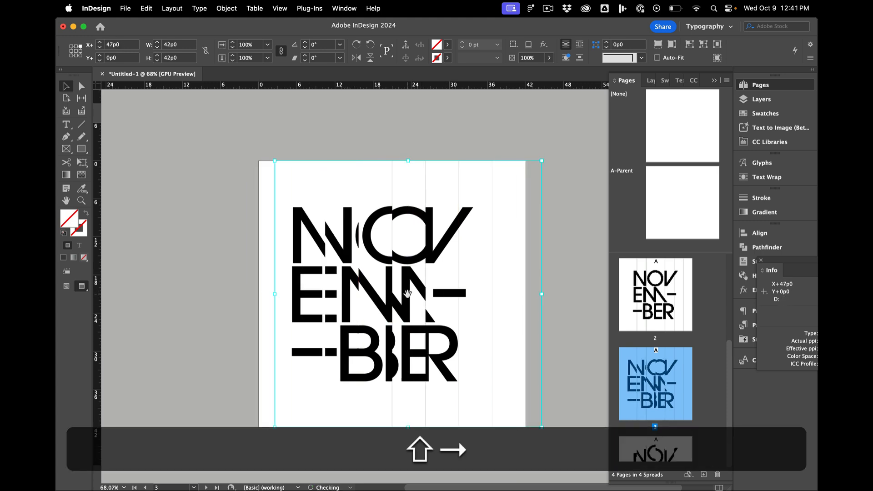
key("shift+Right")
key("shift+Left")
key("shift+Left")
- Shift the artwork inside page 3's sixth column right to X 43p8
left_click(442, 294)
key("shift+Right")
key("shift+Right")
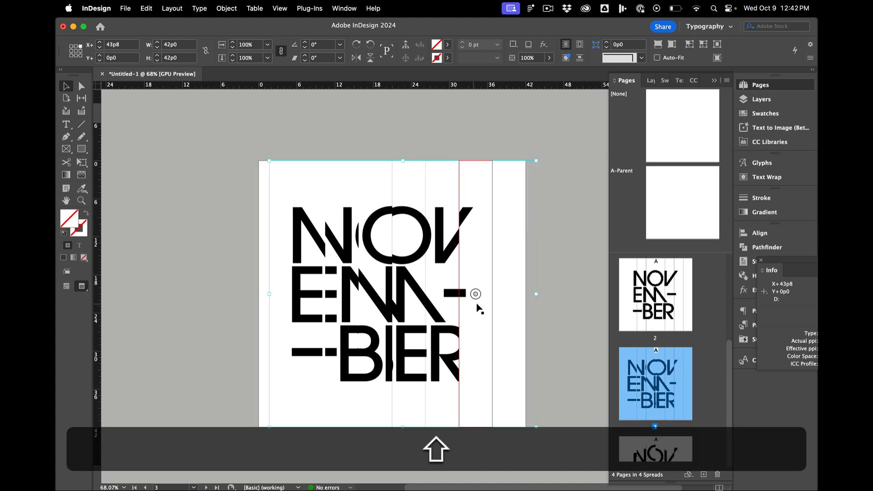
- Shift the artwork inside page 3's seventh column right and deselect it
left_click(476, 295)
key("shift+Right")
key("shift+Right")
key("shift+Right")
key("shift+Right")
key("shift+Right")
key("shift+Right")
key("shift+Left")
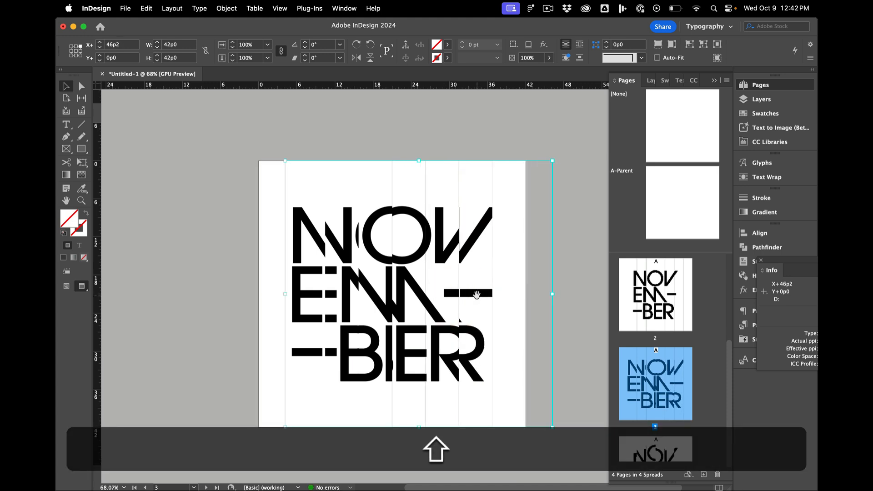
key("shift+Right")
key("shift+Left")
key("shift+Left")
key("shift+Left")
left_click(440, 107)
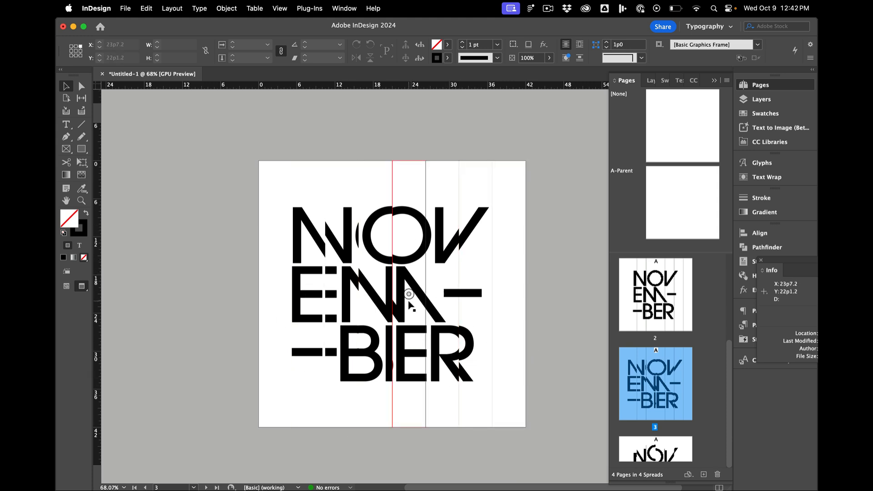
- Nudge the artwork inside page 3's fourth column left to X 41p7
left_click(373, 294)
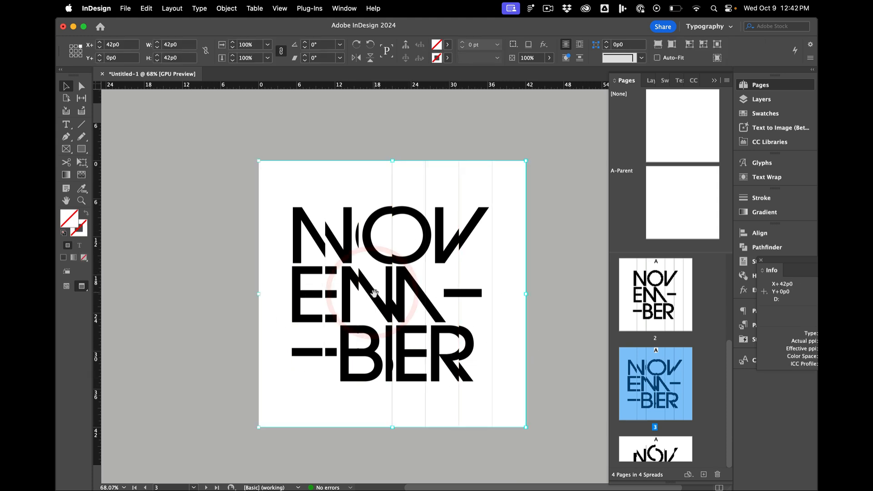
key("shift+Left")
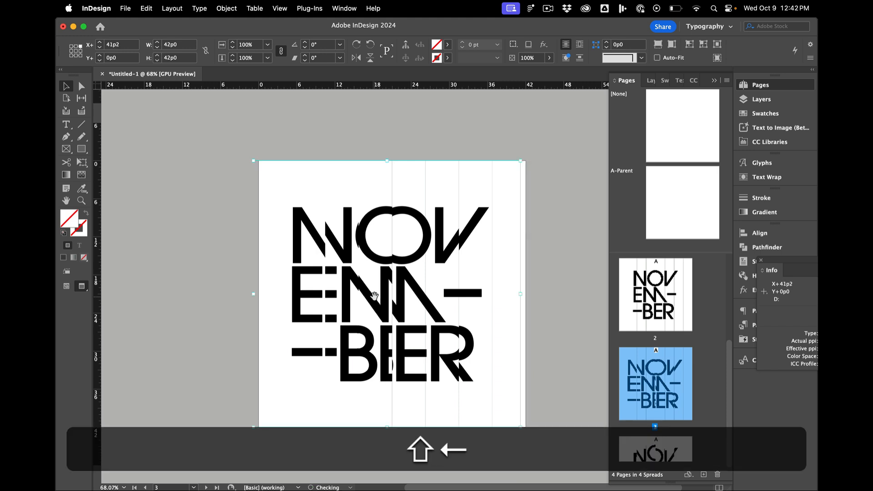
key("shift+Right")
key("shift+Right")
key("shift+Left")
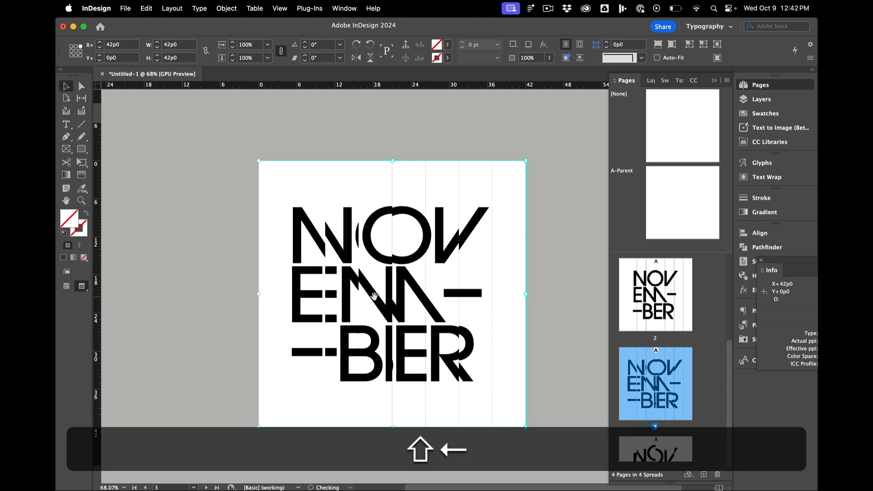
key("Left")
key("Left")
key("Left")
key("Left")
key("Left")
key("Left")
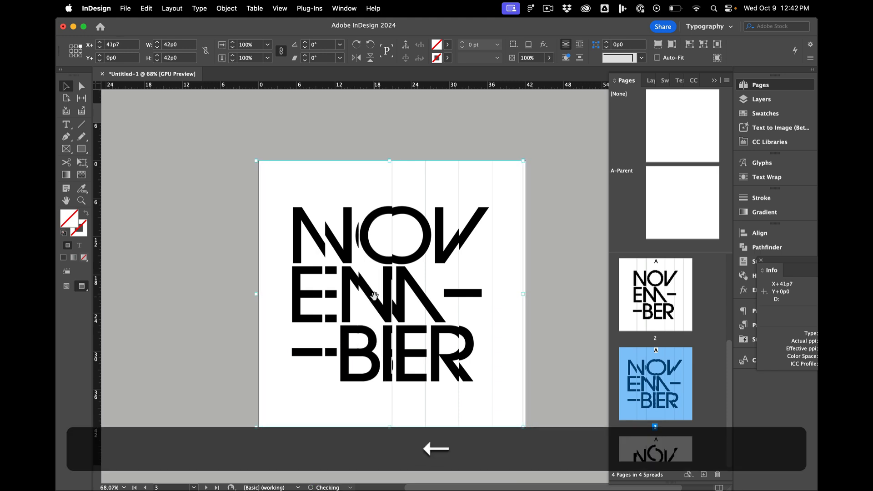
key("Right")
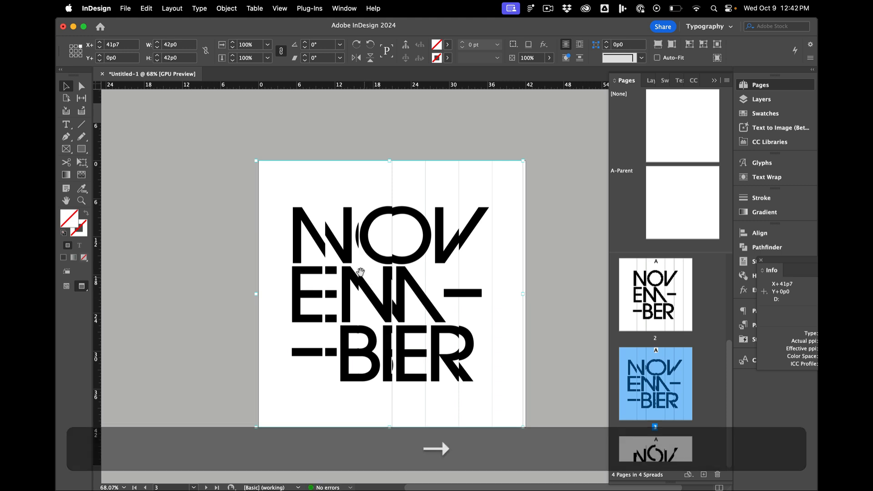
- Shift the artwork inside page 3's third column left to X 40p6 and deselect it
key("shift+Left")
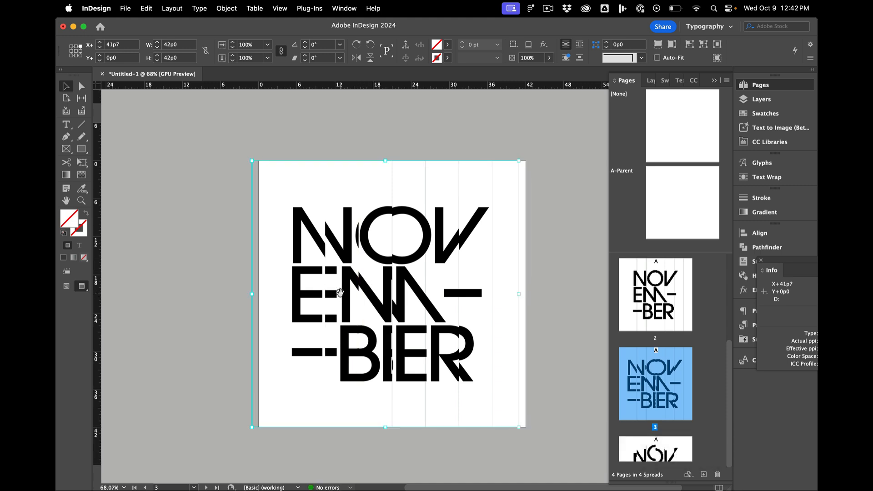
key("shift+Left")
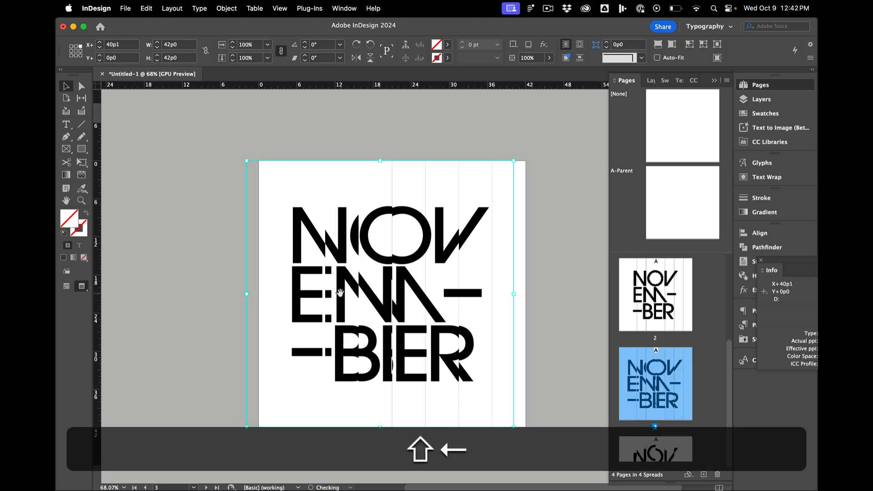
key("shift+Right")
key("Left")
key("Left")
key("Left")
key("Left")
key("Left")
key("Left")
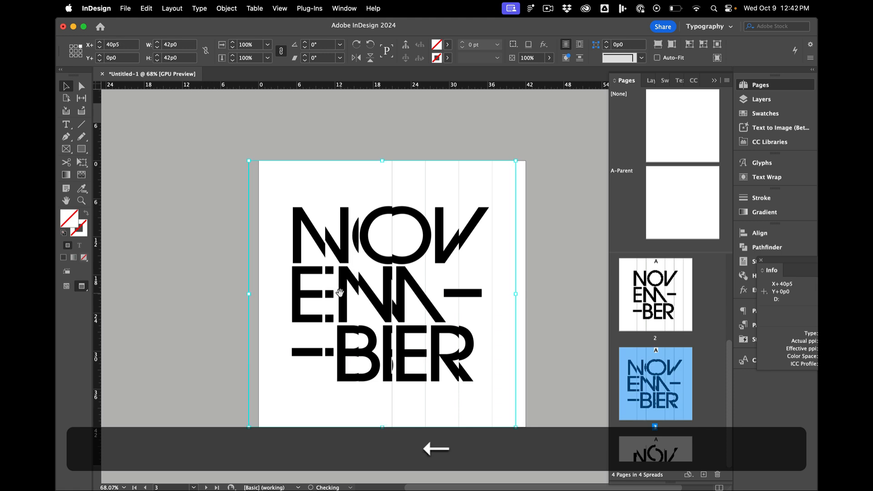
key("Right")
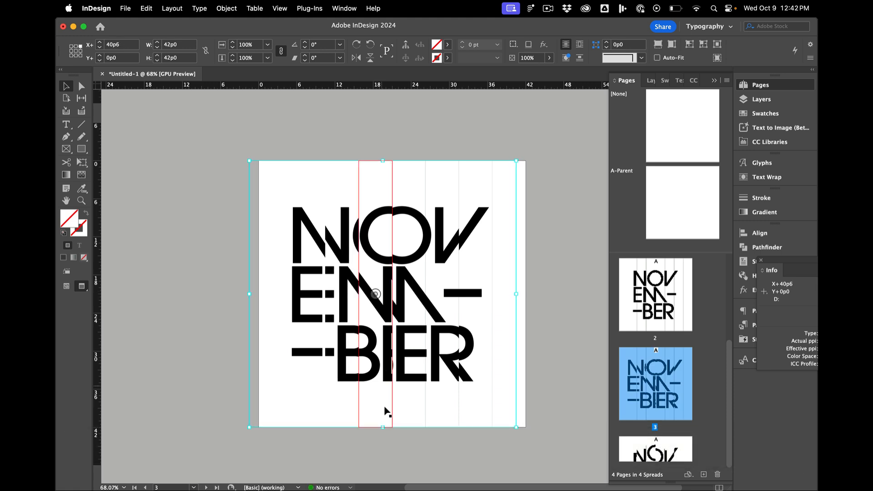
left_click(386, 451)
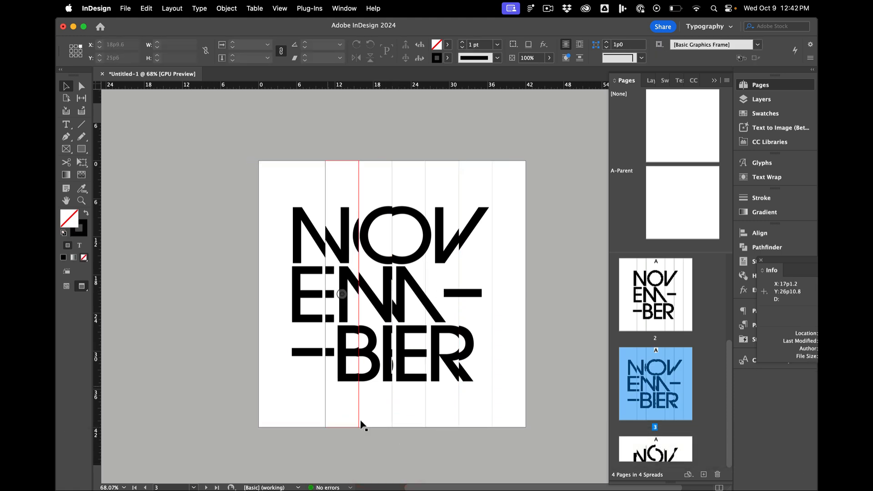
scroll(537, 139, "down", 1)
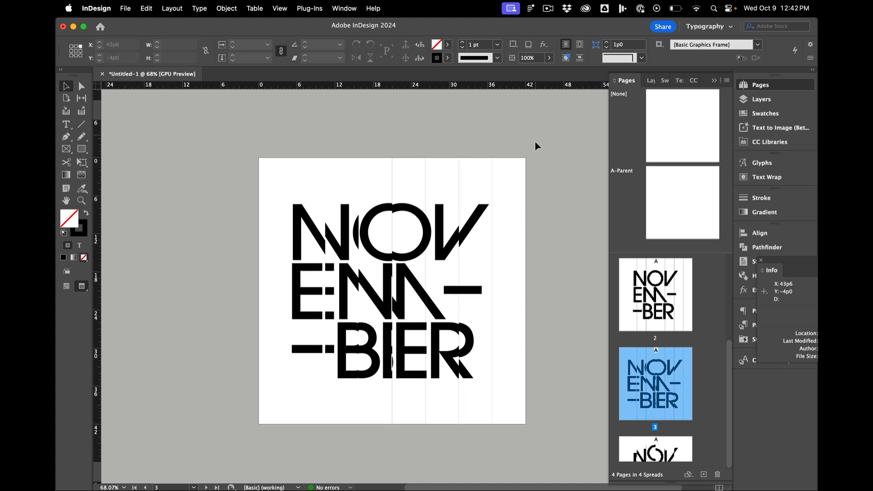
scroll(658, 390, "down", 2)
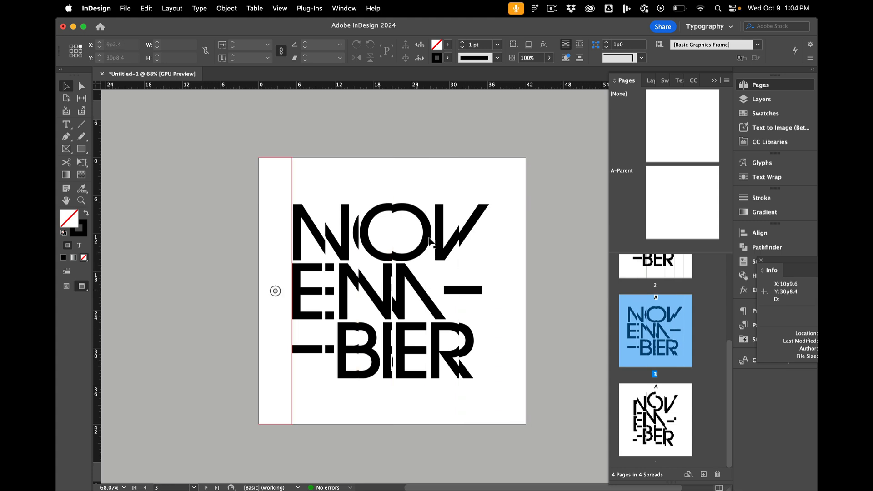
left_click_drag(278, 194, 437, 168)
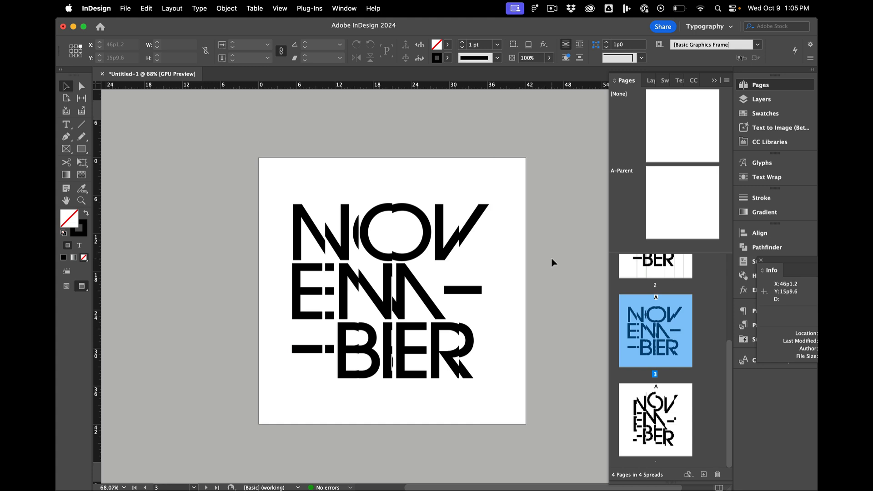
- Switch to Illustrator and bring up the Fragmentation_00_pa.ai document
key("super+Tab")
key("super+Tab")
key("super+Tab")
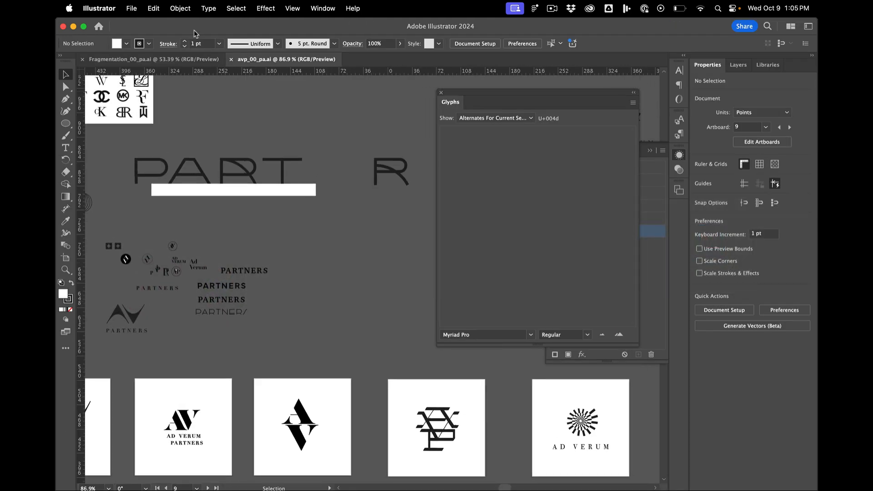
left_click(182, 60)
scroll(353, 225, "down", 3)
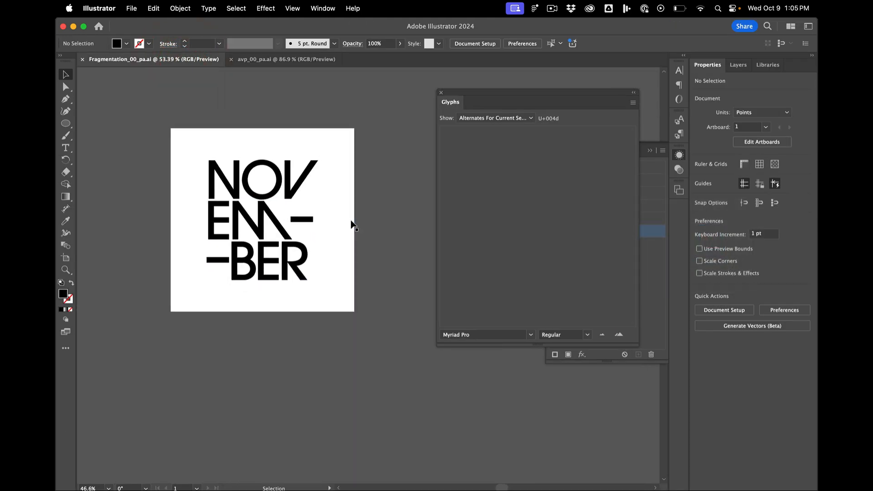
- Duplicate the artboard with its NOVEMBER artwork horizontally beside the original and accept the notice about locked objects
left_click(66, 257)
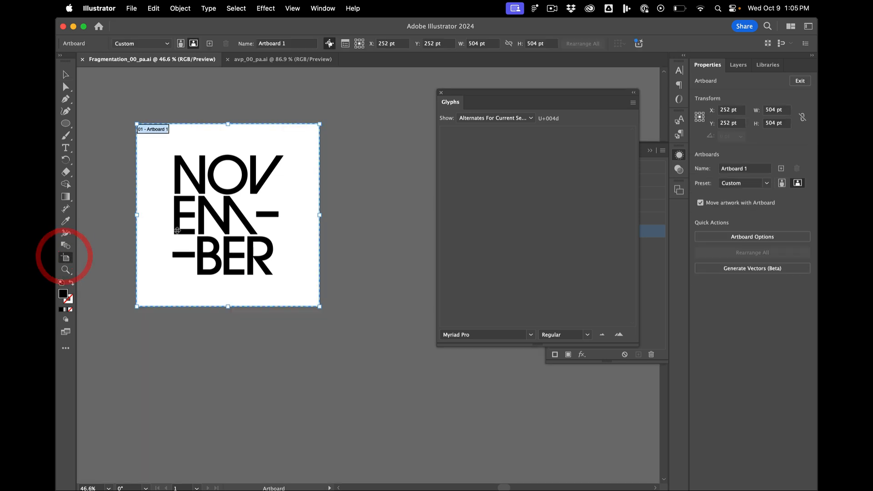
key("alt")
left_click_drag(158, 258, 377, 248)
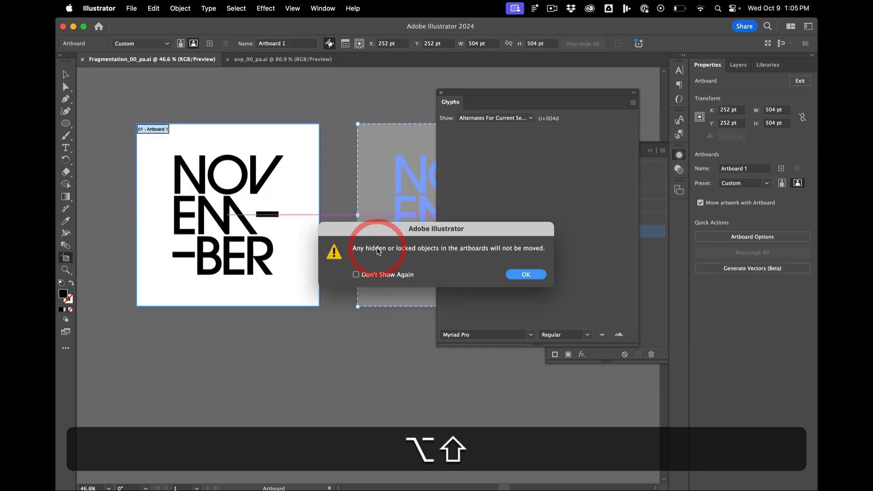
left_click(526, 274)
- Delete the white background square and the NOVEMBER lettering from the duplicated artboard
scroll(366, 344, "right", 5)
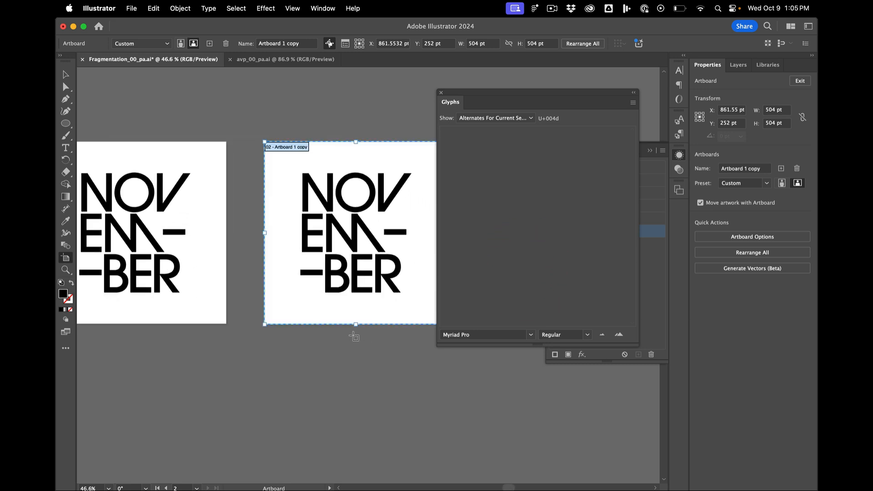
key("v")
left_click_drag(291, 174, 363, 292)
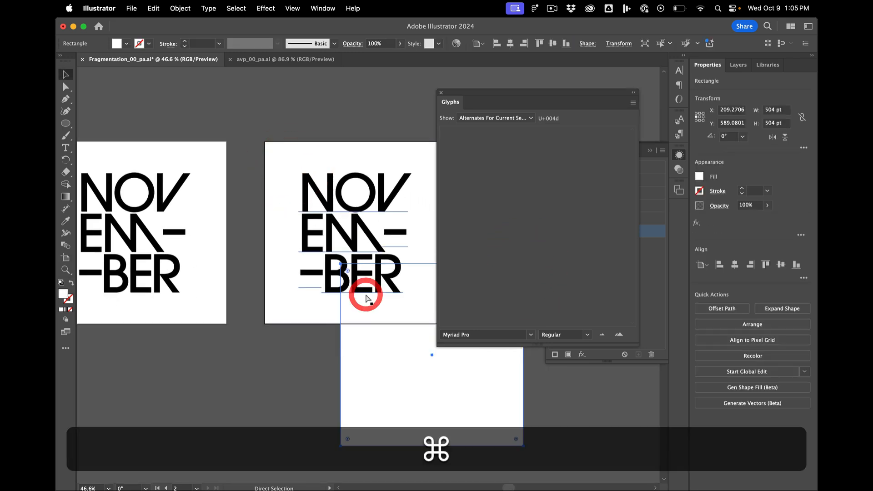
key("super+BackSpace")
key("BackSpace")
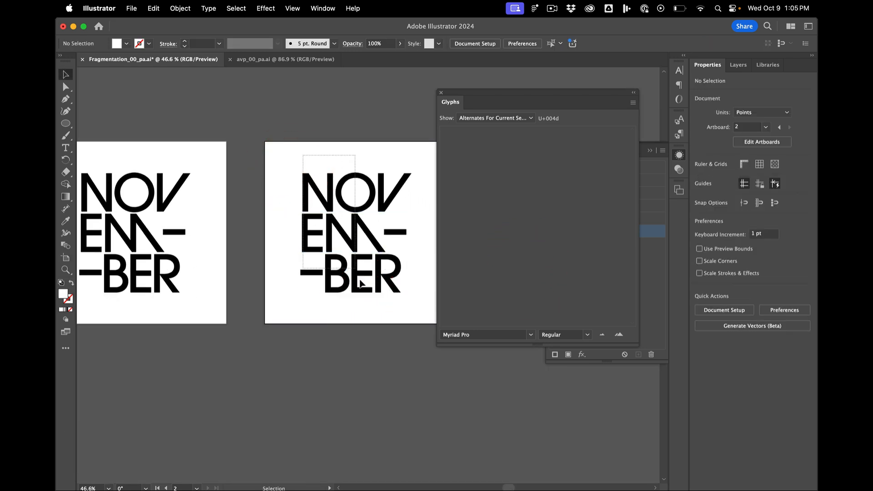
left_click(360, 289)
key("BackSpace")
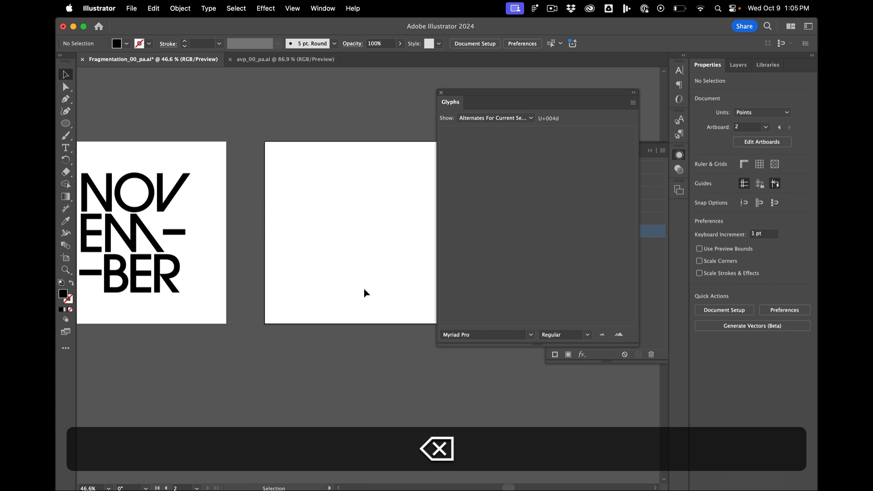
- Switch to the Essentials workspace and reset it to its default layout
left_click(444, 93)
left_click(323, 8)
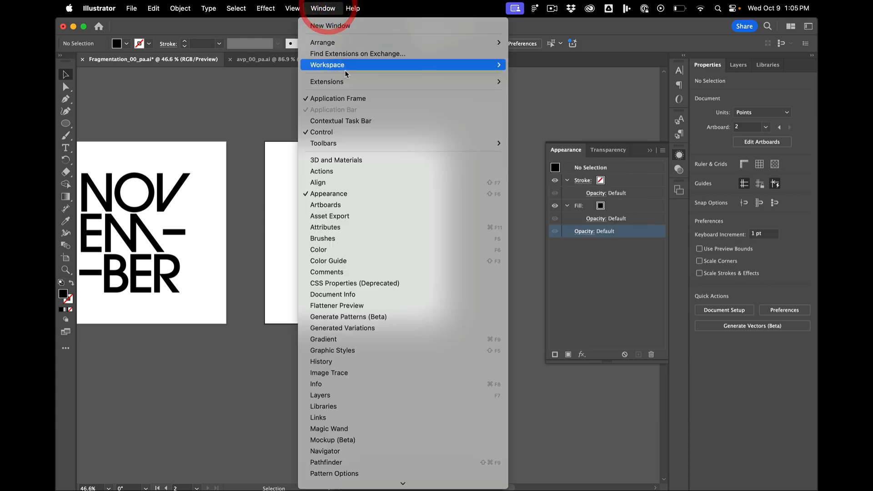
mouse_move(350, 67)
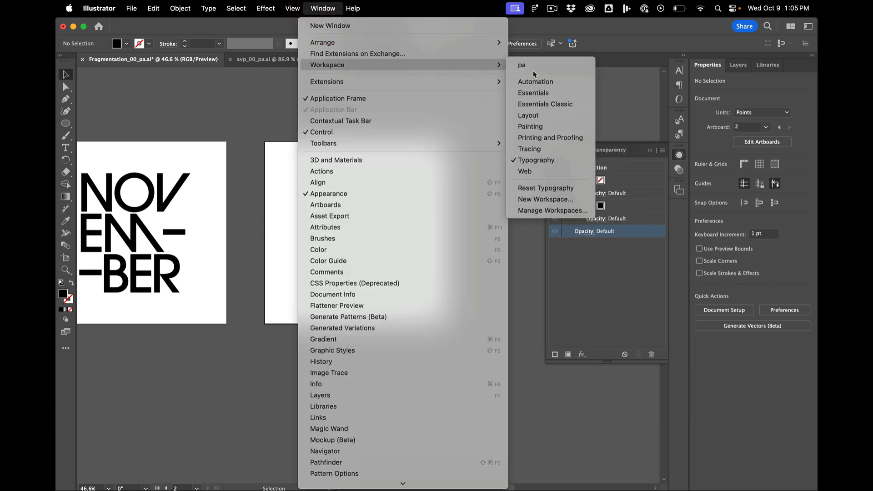
left_click(536, 93)
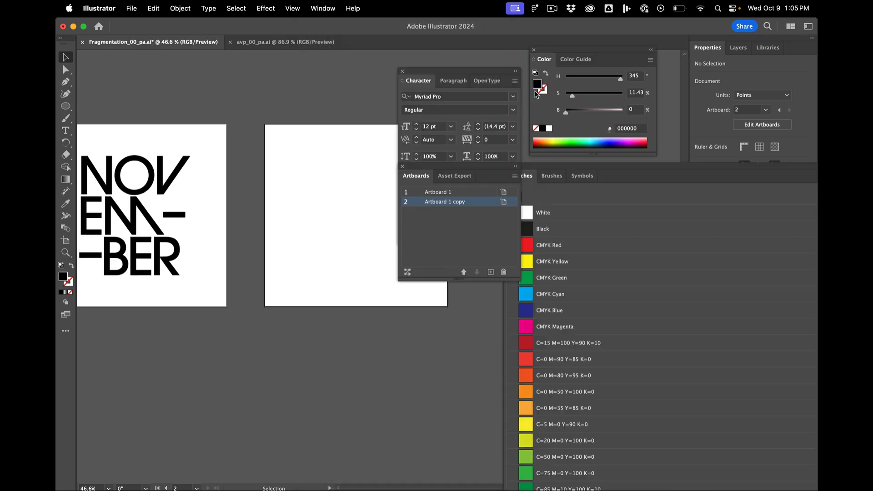
left_click(323, 8)
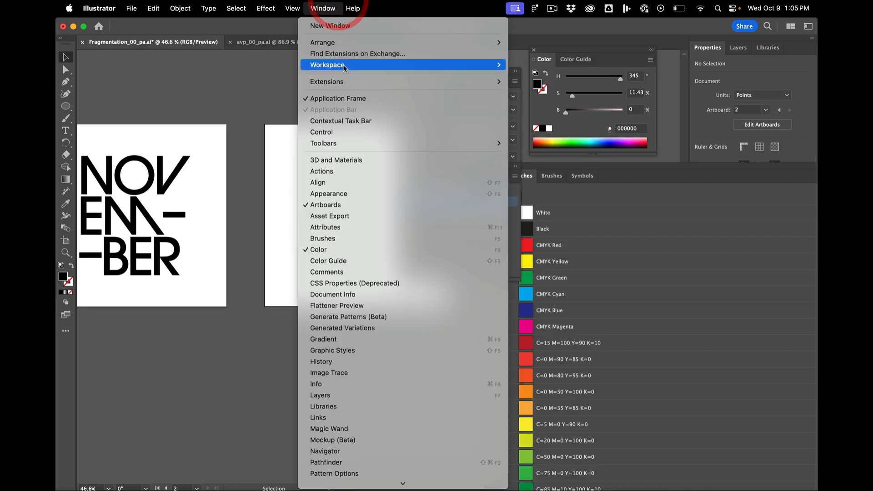
mouse_move(492, 81)
mouse_move(495, 64)
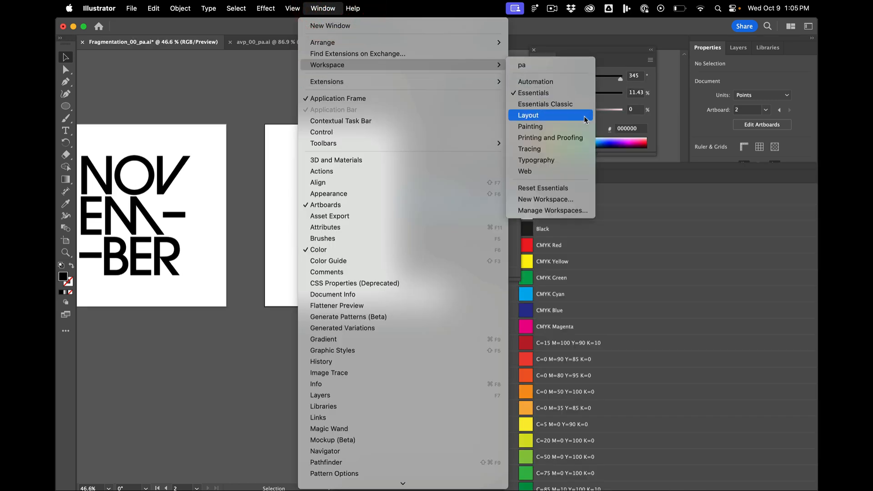
left_click(566, 188)
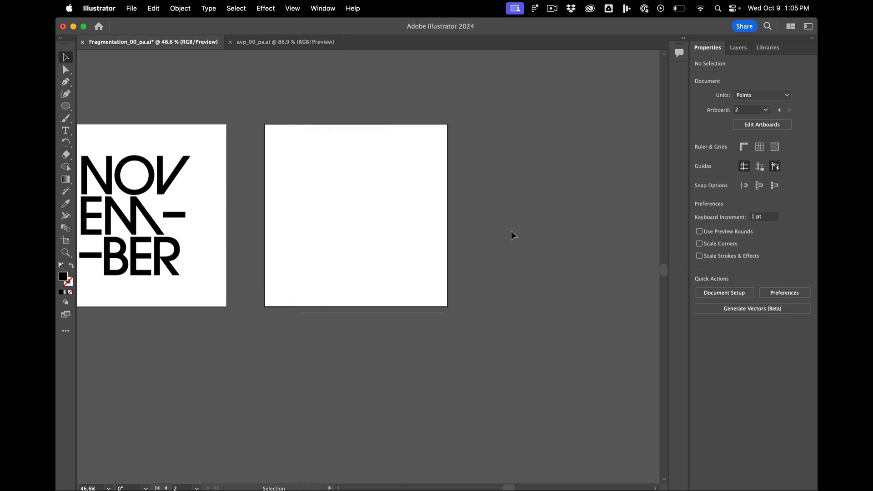
- Draw a black circle about 773 pt in diameter outward from the centre of the empty second artboard
left_click(511, 231)
scroll(511, 232, "left", 3)
scroll(512, 232, "up", 3)
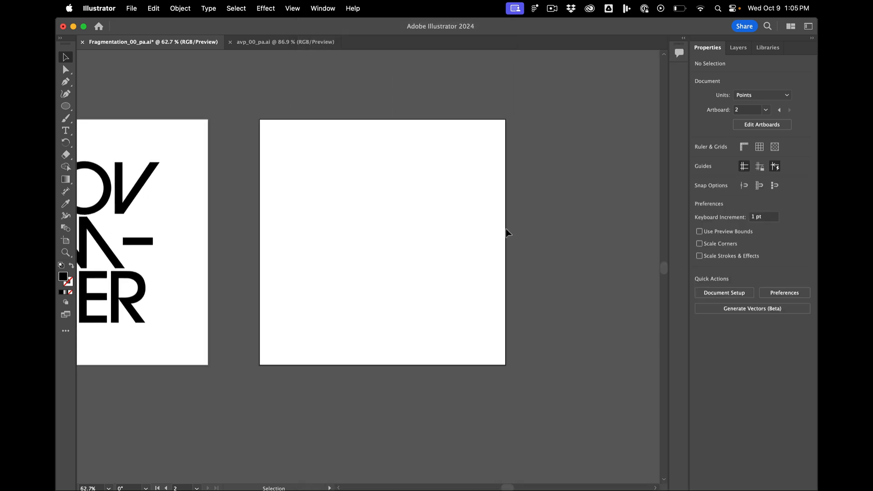
left_click(65, 106)
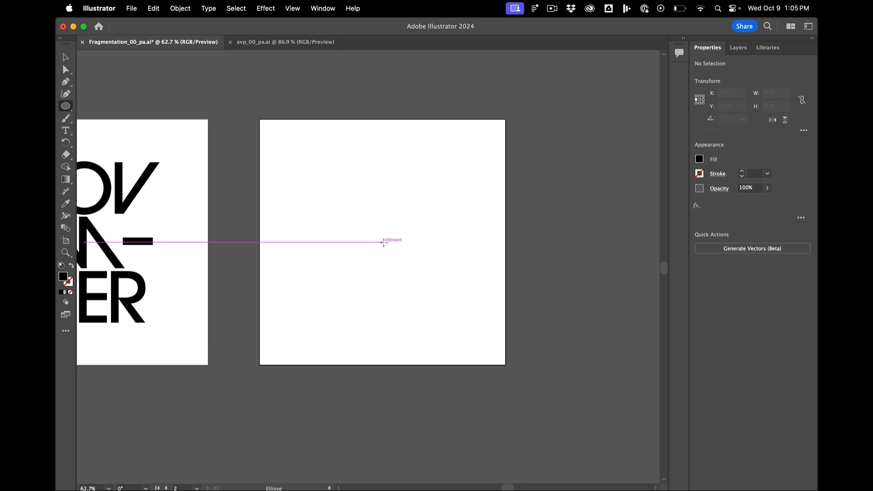
left_click_drag(383, 242, 571, 369)
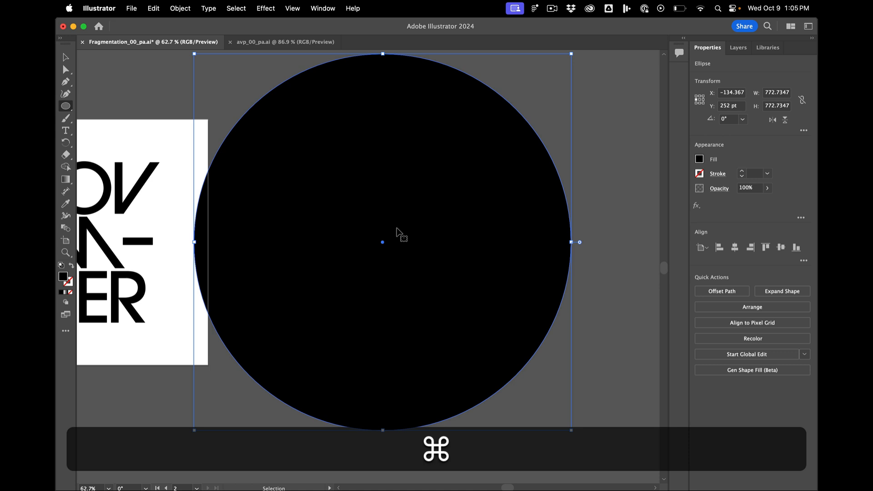
- Paste a copy of the circle in front and scale it down around its centre to about 63 pt
key("super+c")
key("super+f")
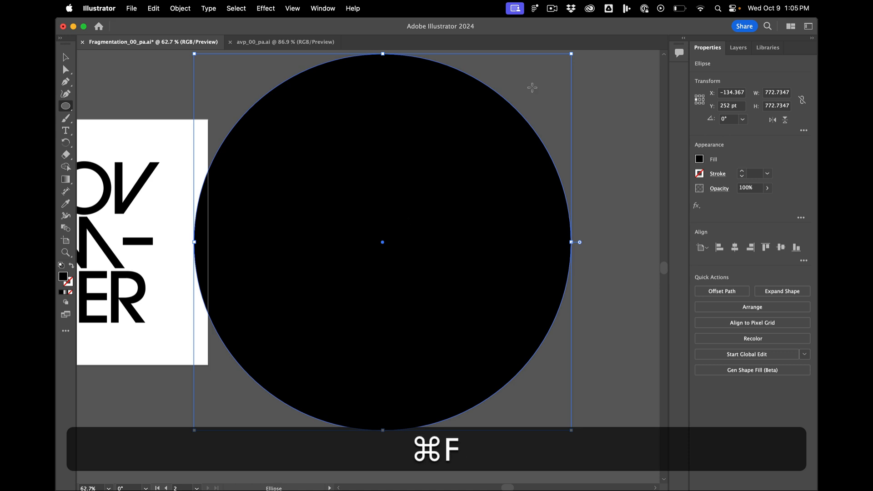
left_click_drag(573, 55, 399, 163)
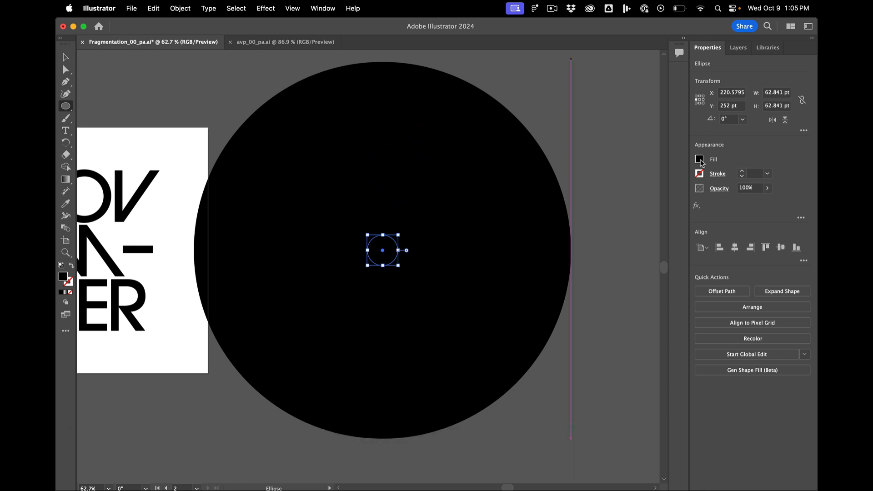
- Fill the small centre circle with white and enlarge it from its centre to about 71 pt
left_click(700, 158)
left_click(601, 248)
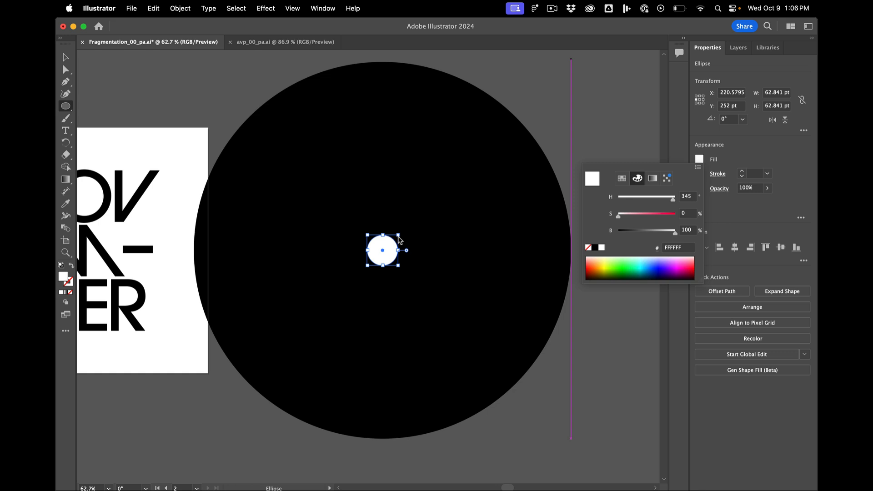
left_click(569, 393)
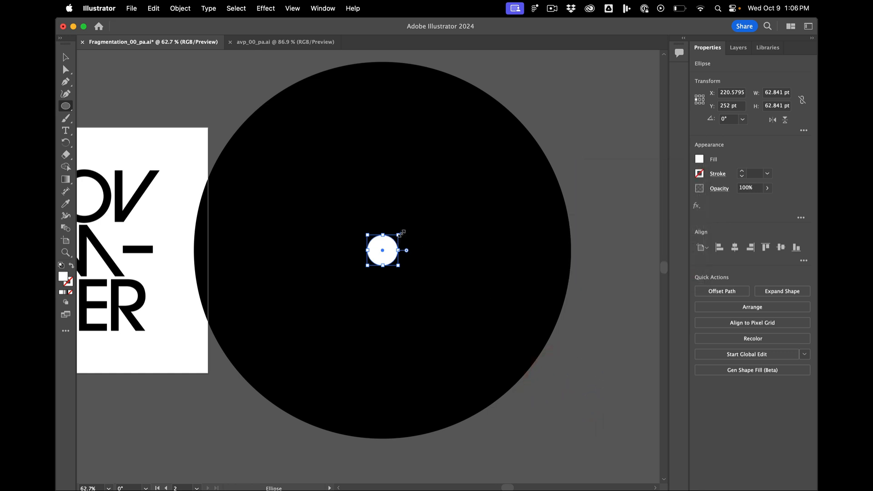
left_click_drag(402, 233, 399, 232)
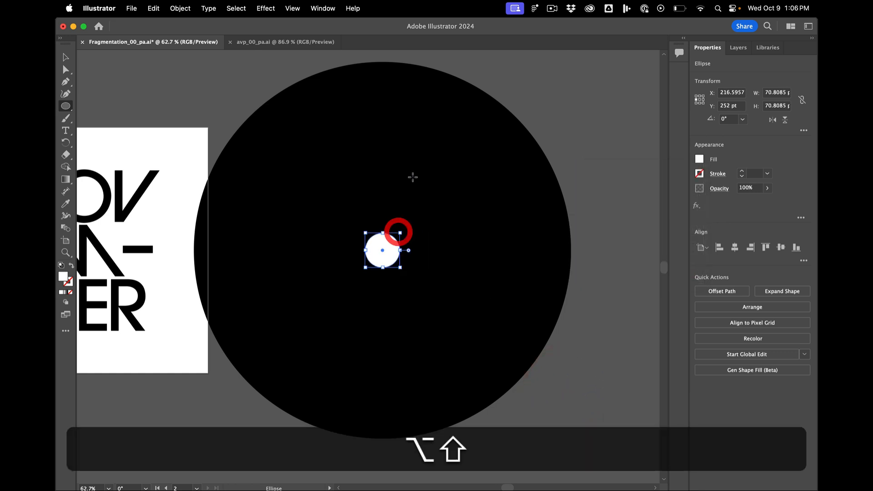
left_click(413, 178)
left_click(523, 304)
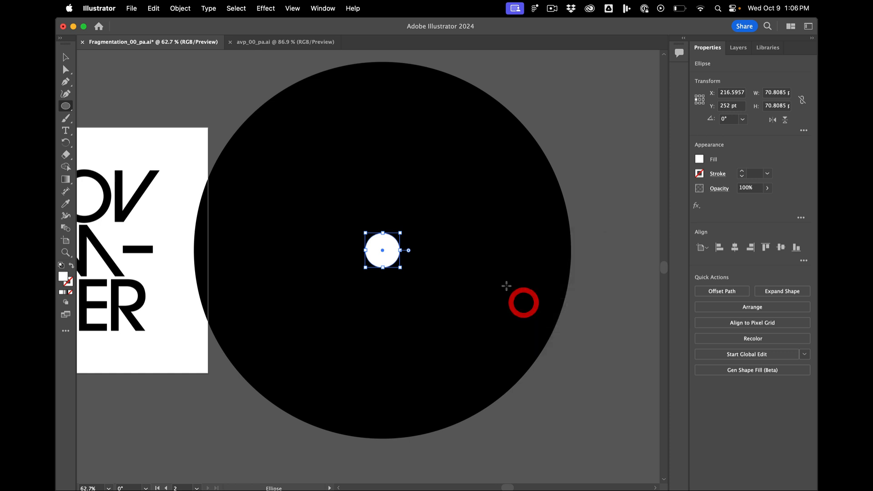
- Select both circles and centre them horizontally and vertically relative to the artboard
left_click(65, 57)
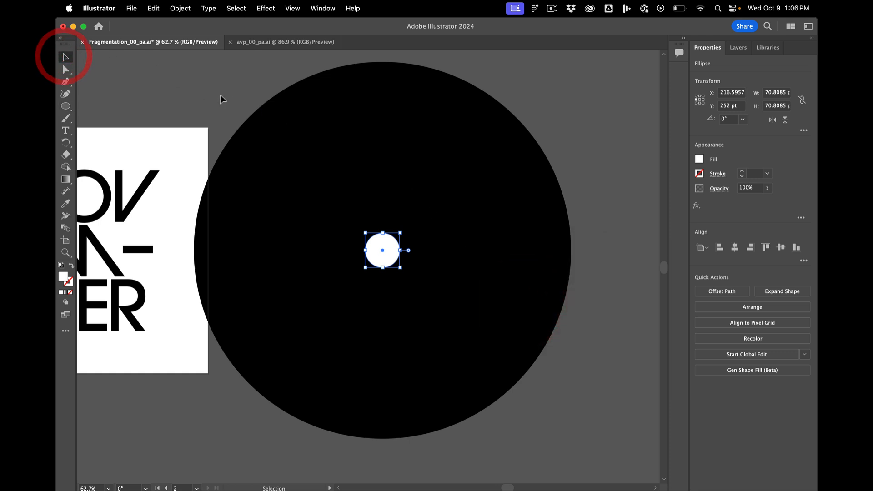
left_click_drag(220, 94, 493, 357)
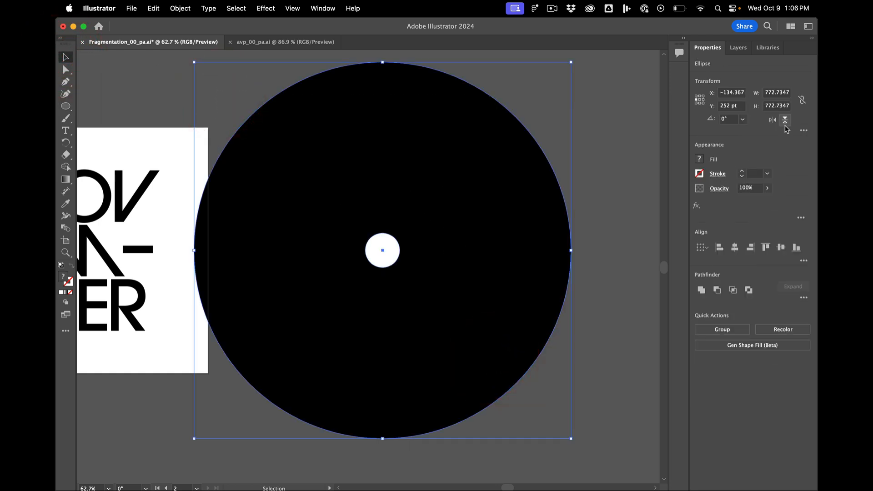
left_click(804, 261)
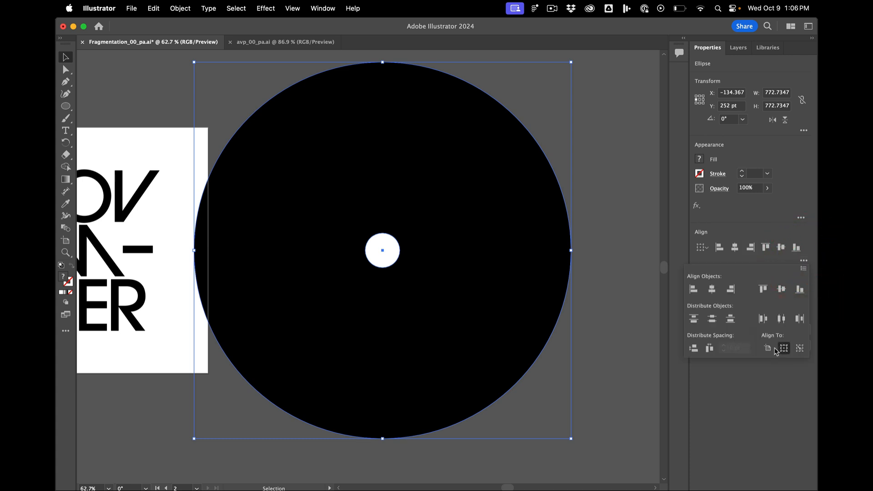
left_click(769, 348)
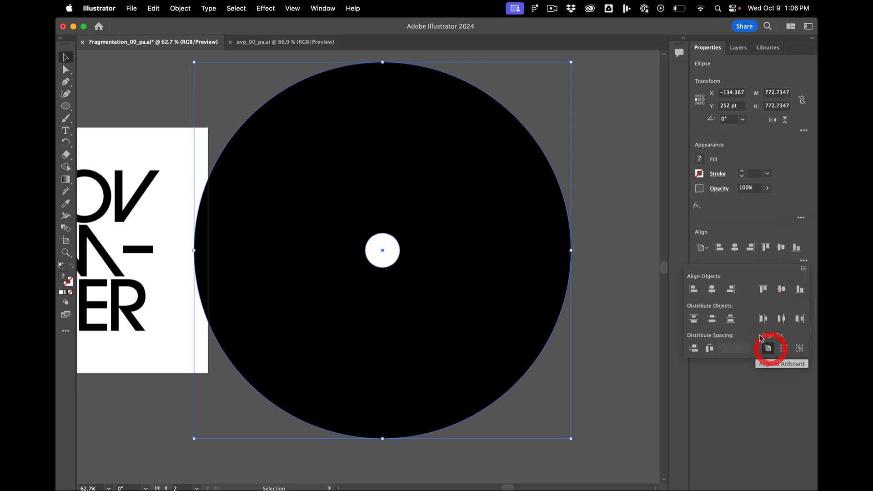
left_click(735, 247)
left_click(781, 246)
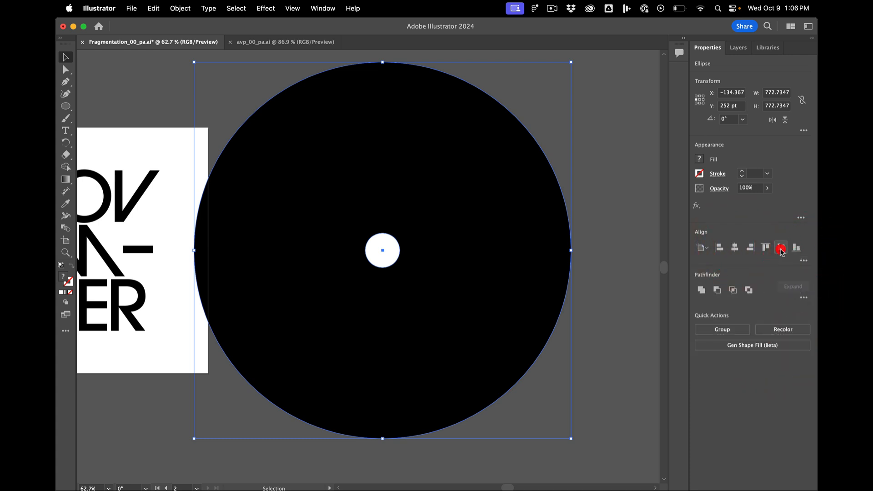
left_click(612, 236)
- Blend the large black circle with the small white centre circle using the Blend tool
left_click(382, 250)
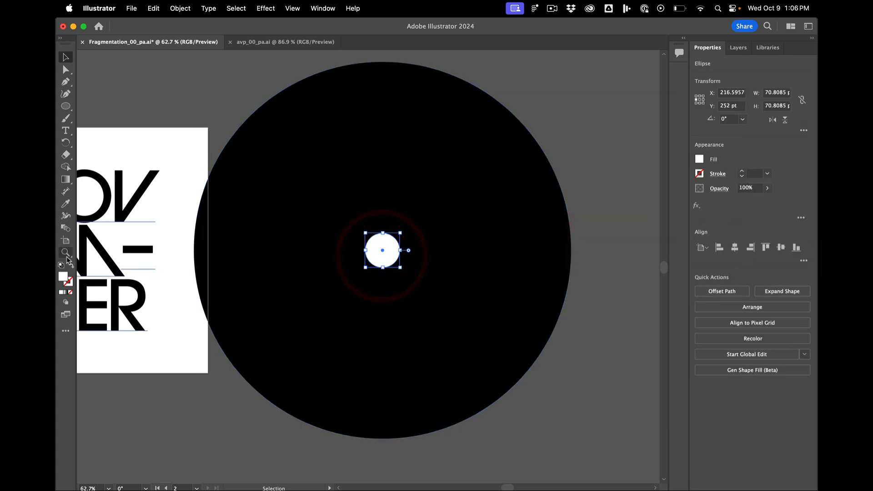
left_click(65, 230)
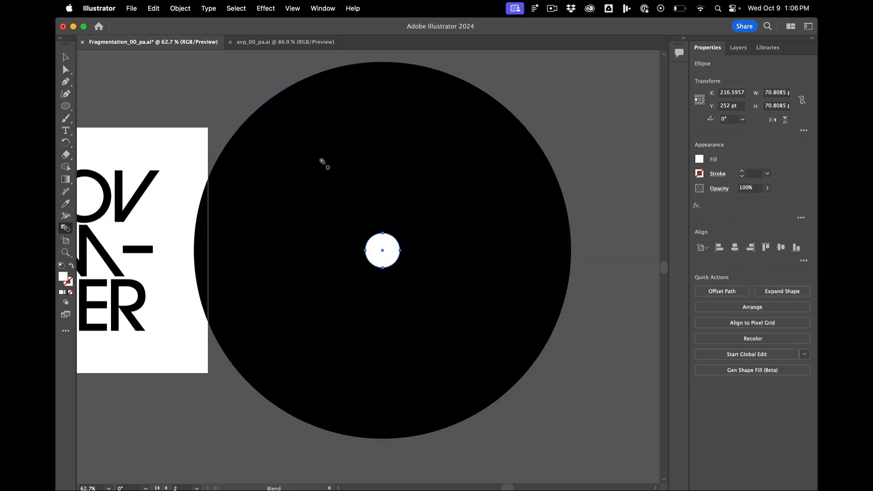
left_click(310, 142)
left_click(387, 260)
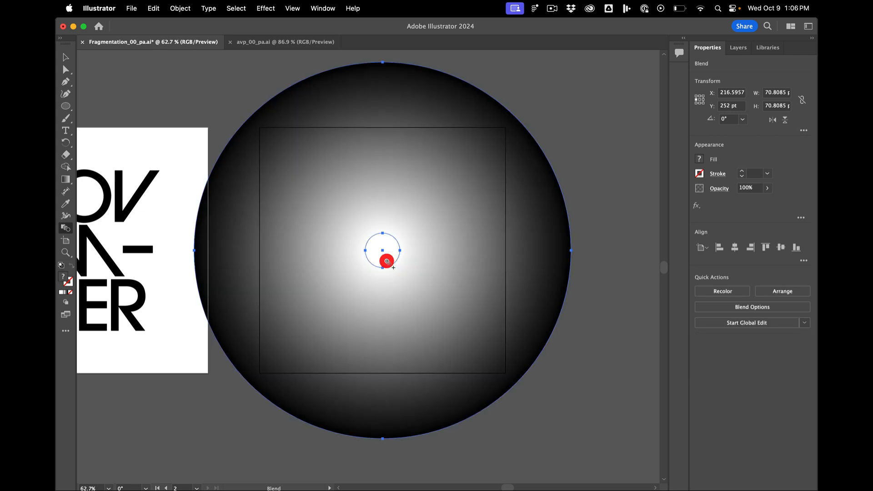
- Change the blend's spacing to Specified Steps with 6 steps
double_click(66, 230)
left_click(587, 212)
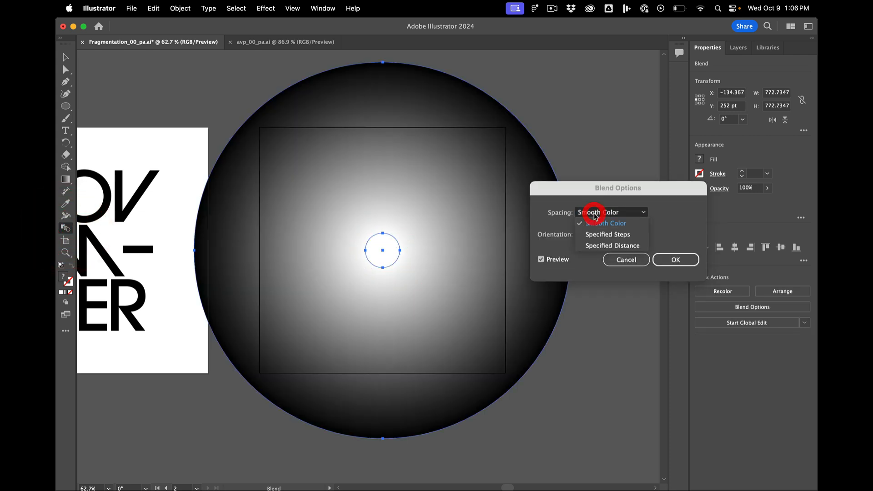
left_click(598, 236)
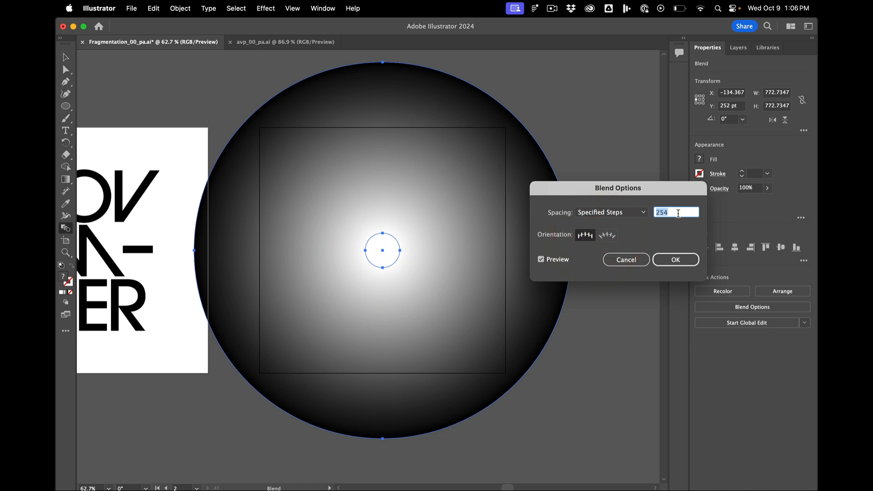
type("5")
key("Up")
key("Up")
key("Down")
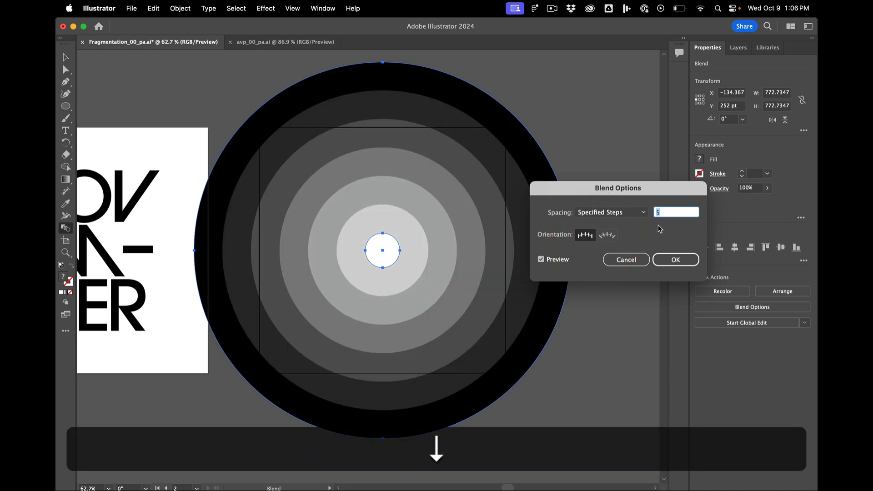
key("Up")
left_click(682, 260)
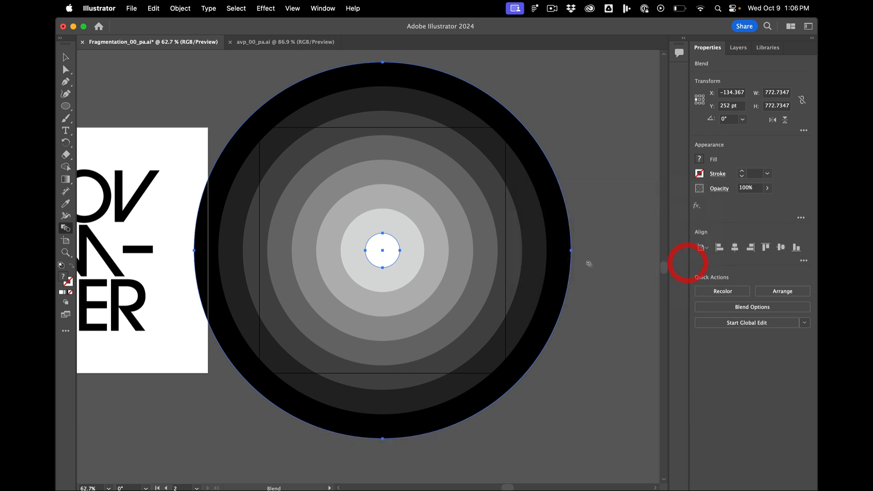
- Inspect the blend's underlying paths by switching between outline and preview display
left_click(567, 264)
key("v")
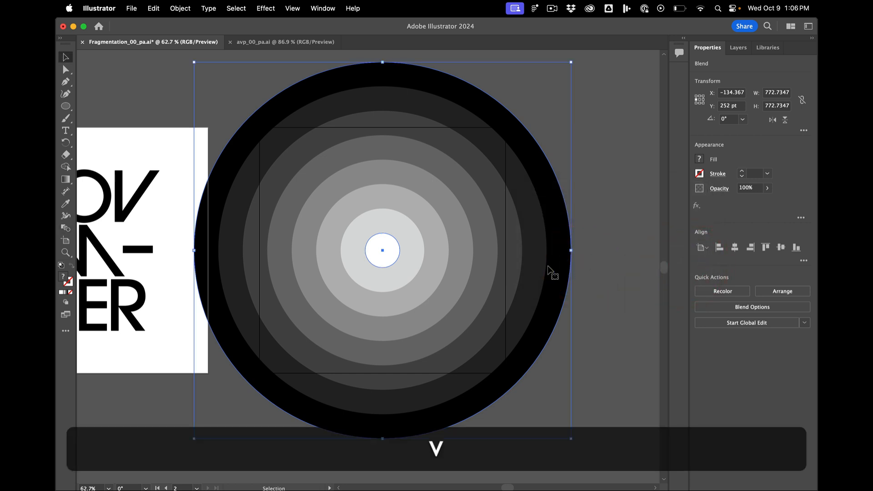
key("super")
key("super+y")
key("super+y")
key("super+y")
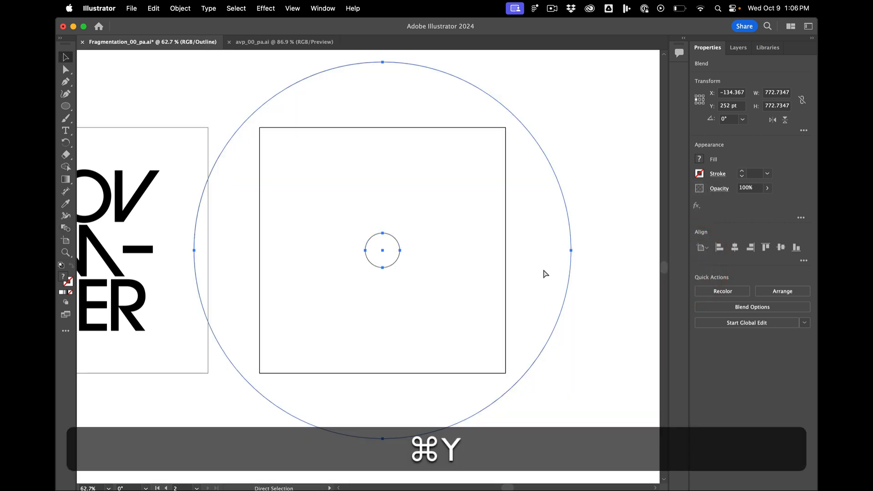
key("super+y")
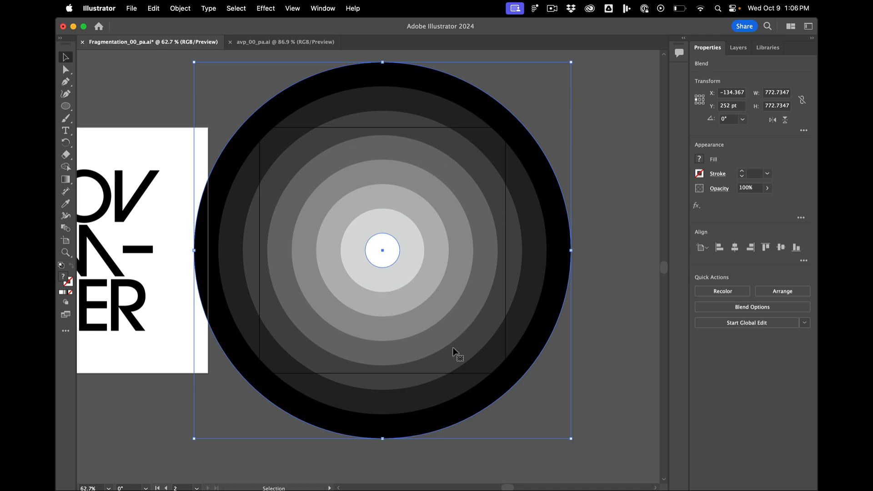
- Move the blend from the OUTLINES layer to the LIVE layer and delete the newly added empty layer
left_click(738, 48)
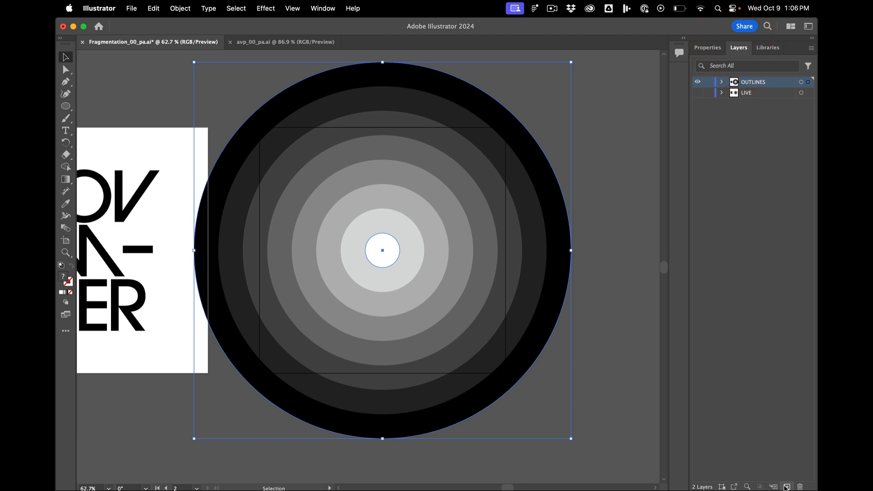
left_click(787, 487)
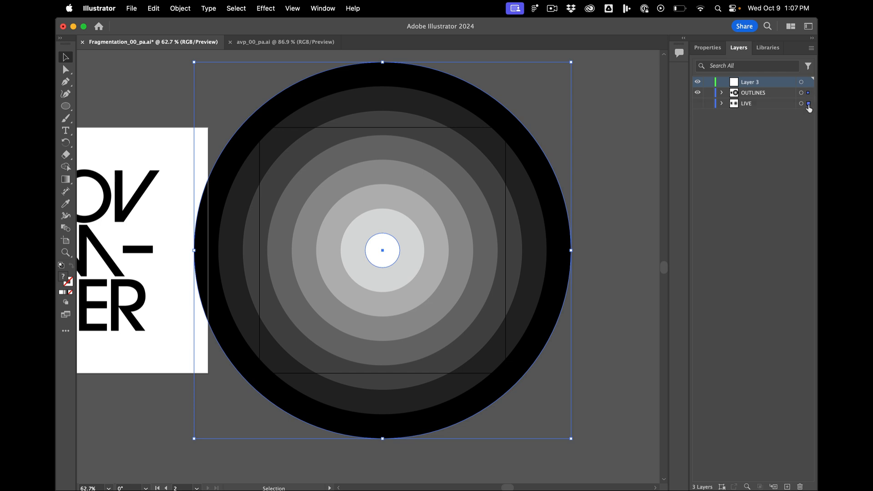
left_click_drag(809, 94, 807, 103)
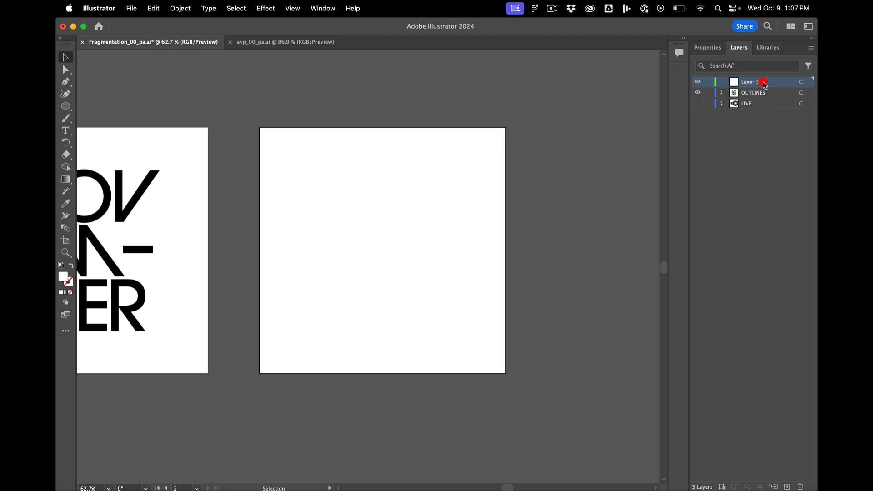
left_click(801, 486)
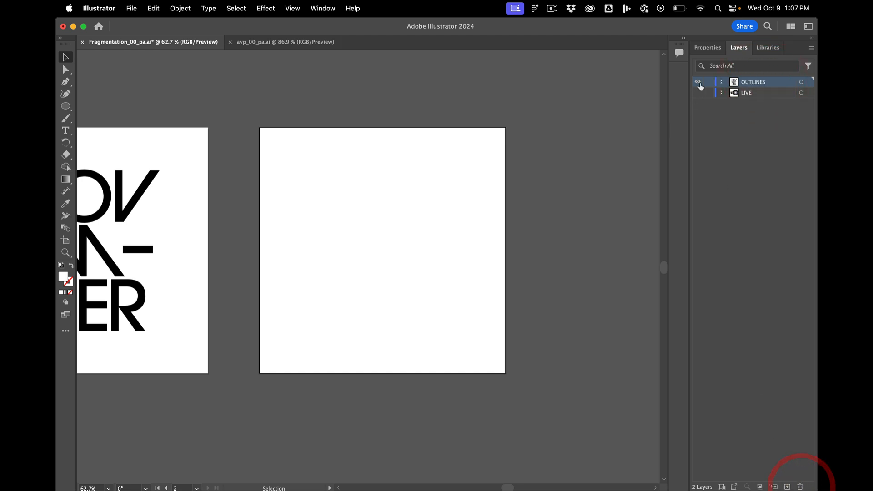
- Copy the blend from the LIVE layer and paste it in place on the OUTLINES layer, with LIVE hidden
left_click(698, 92)
left_click(699, 84)
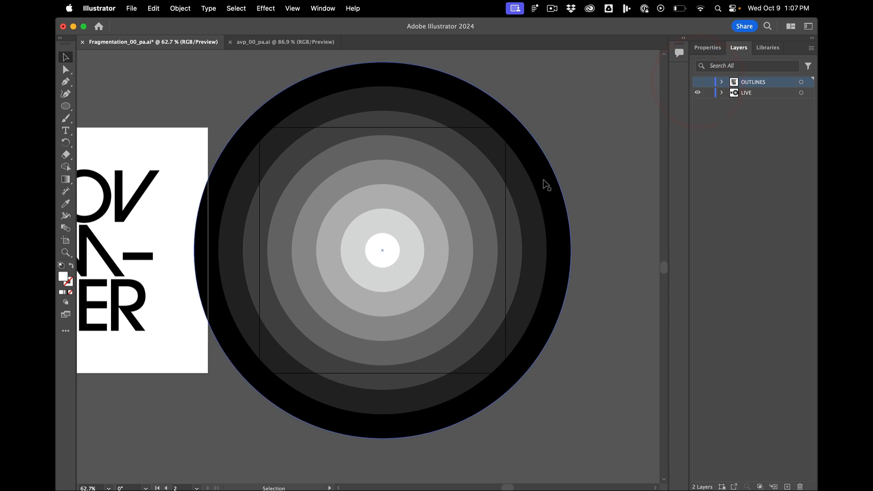
left_click(546, 185)
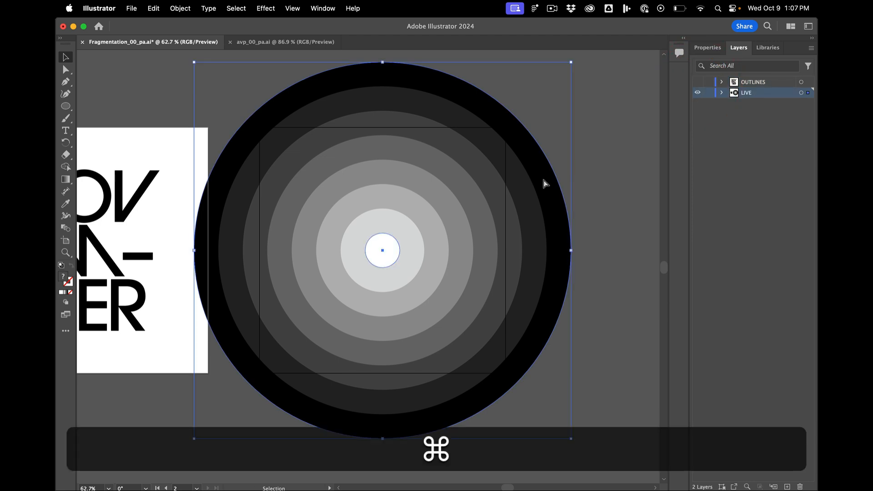
key("super+c")
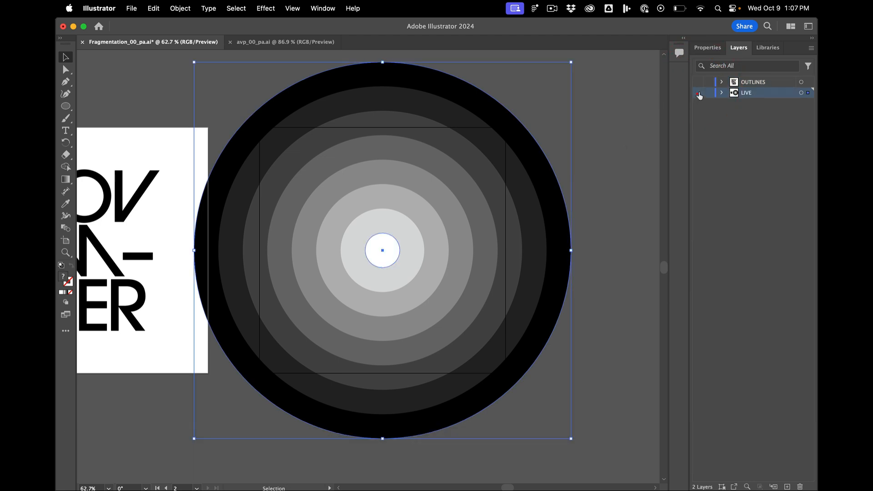
left_click(697, 93)
left_click(697, 82)
left_click(775, 83)
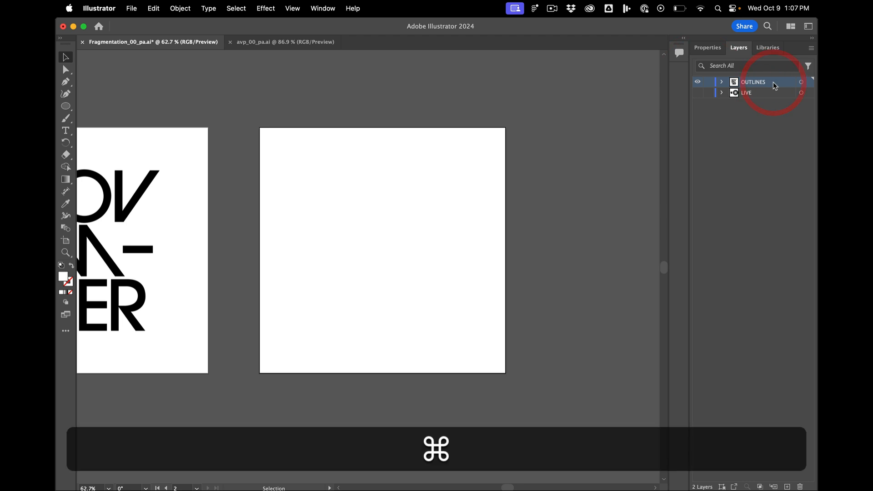
key("super+f")
- Check the blend on both layers by toggling their visibility, leaving only OUTLINES shown
left_click(698, 82)
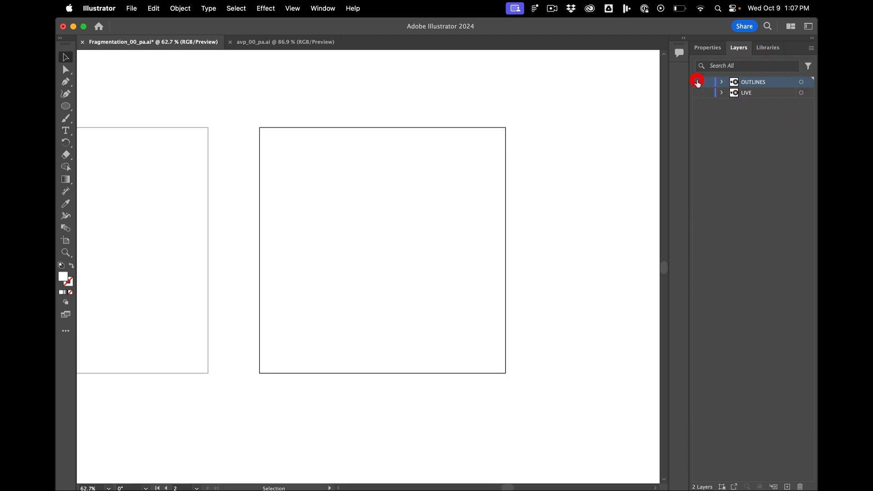
left_click(697, 93)
left_click(697, 92)
left_click(697, 82)
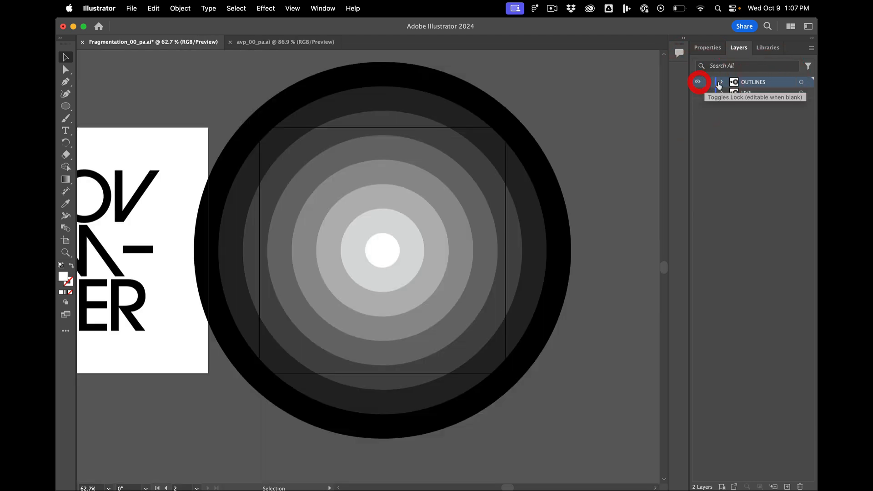
- Expand the object and fill of the blend on the OUTLINES layer, and check the resulting circle paths in outline display
left_click(500, 133)
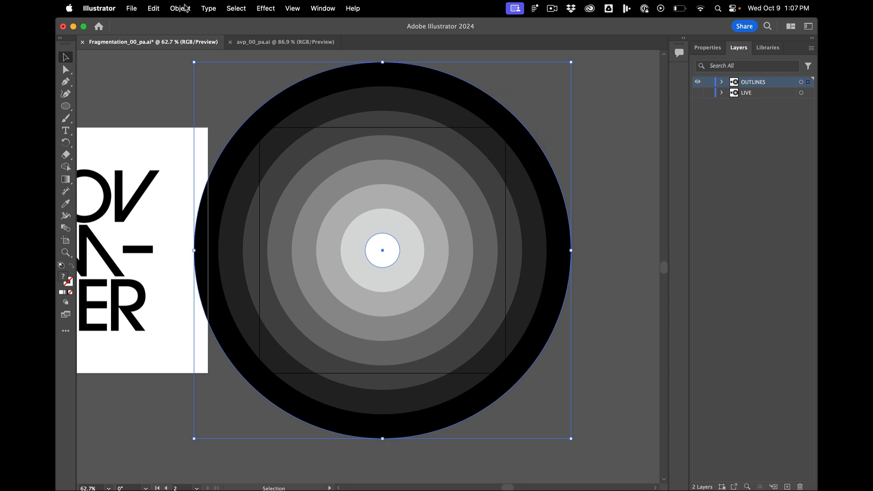
left_click(180, 8)
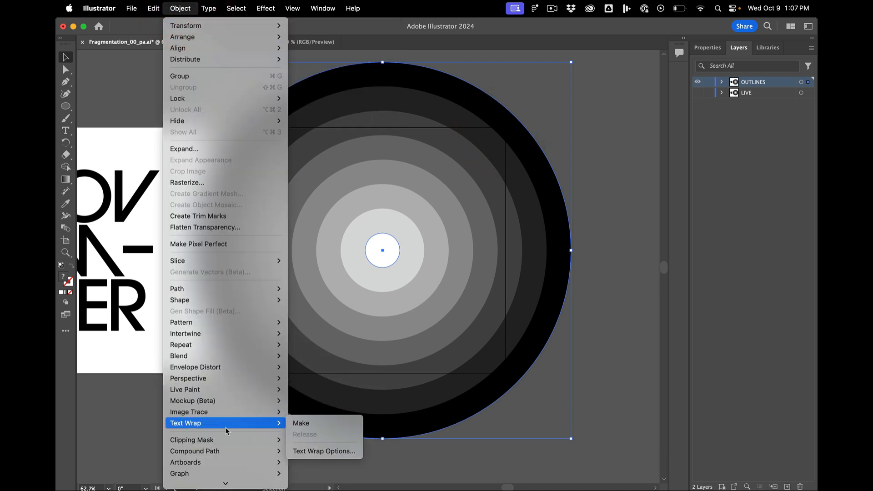
left_click(234, 148)
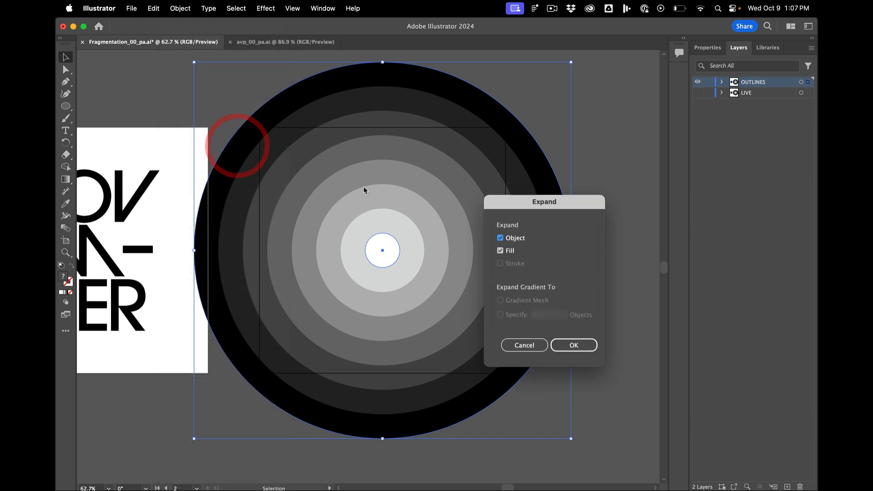
left_click(571, 346)
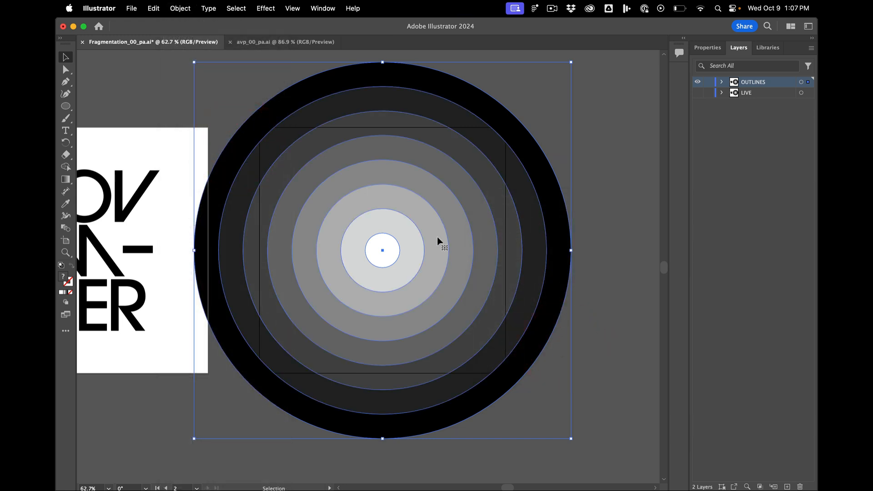
key("a")
key("super+y")
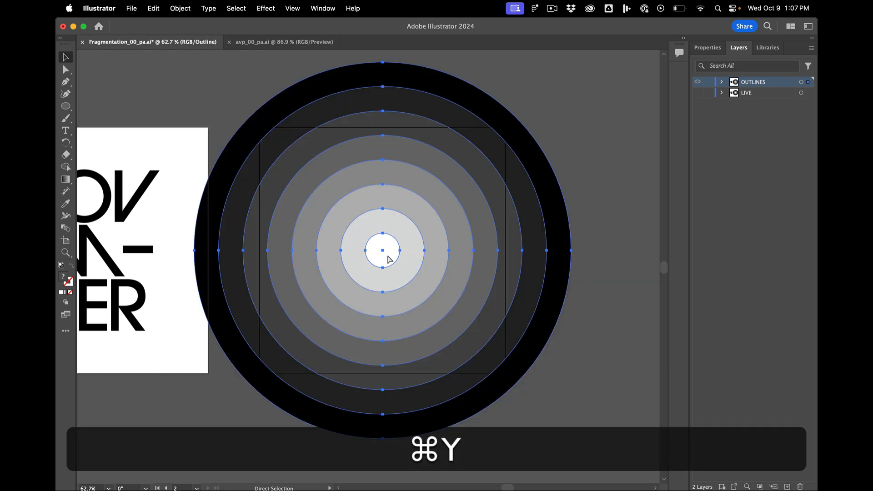
key("super+y")
key("super+y")
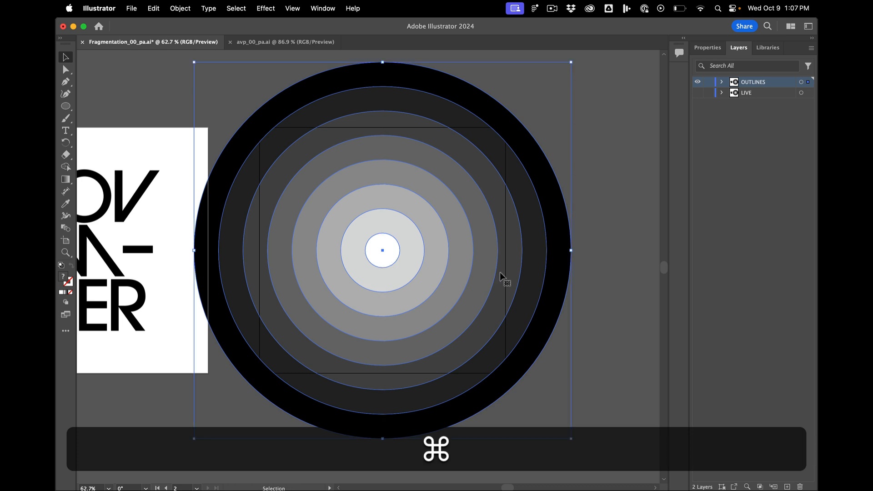
- Copy the expanded circles, switch to InDesign and duplicate the plain NOVEMBER page 1 directly after itself
key("super+c")
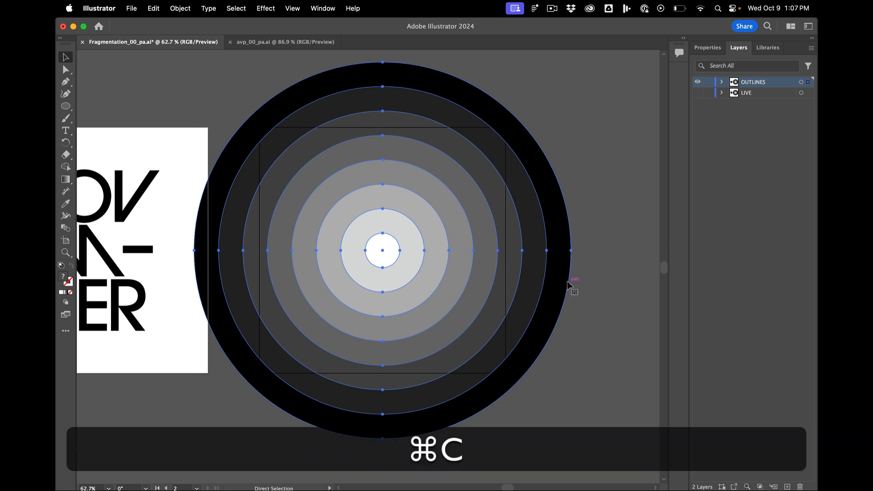
key("super+Tab")
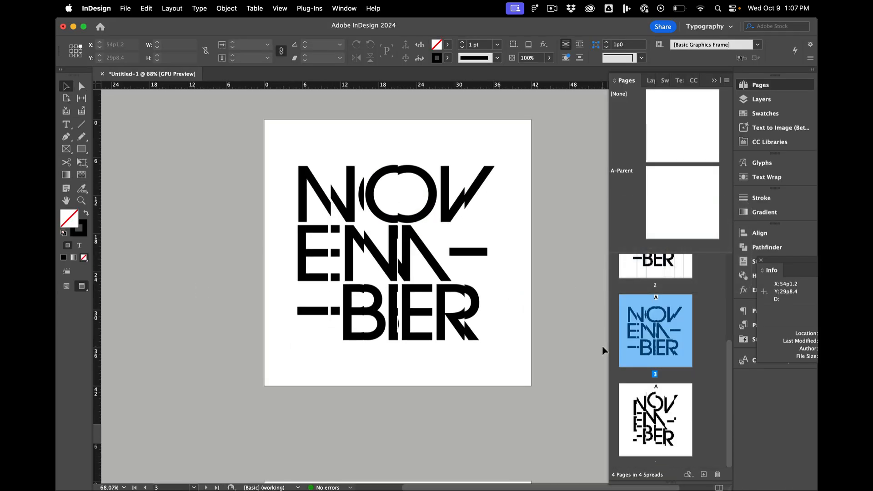
scroll(654, 319, "up", 5)
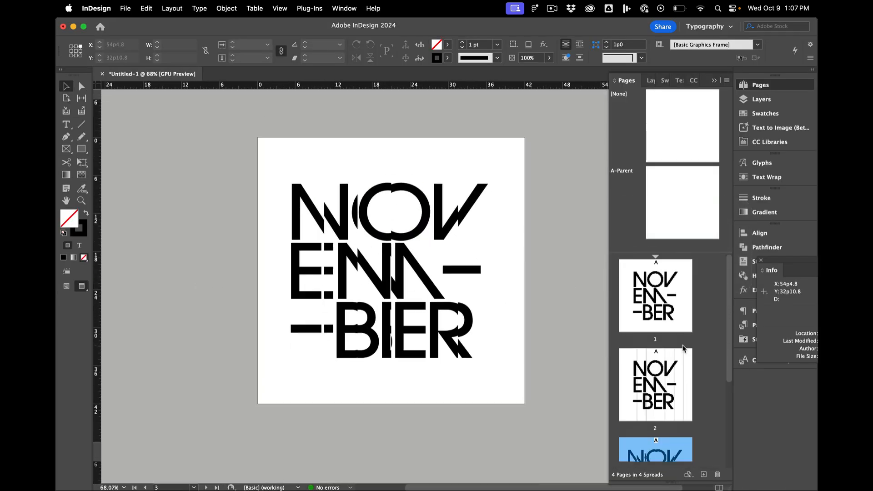
left_click(655, 298)
left_click_drag(655, 298, 689, 297)
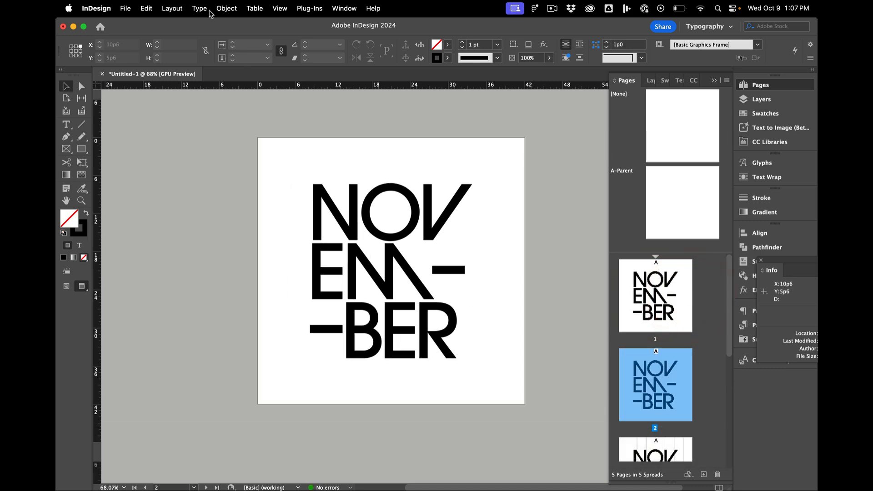
- Paste the concentric circles in place on the new page 2 and ungroup them
left_click(146, 8)
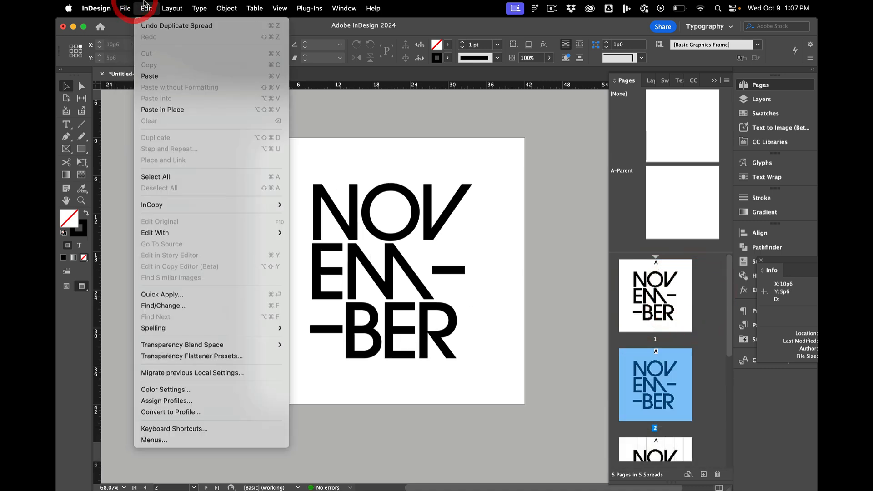
left_click(170, 110)
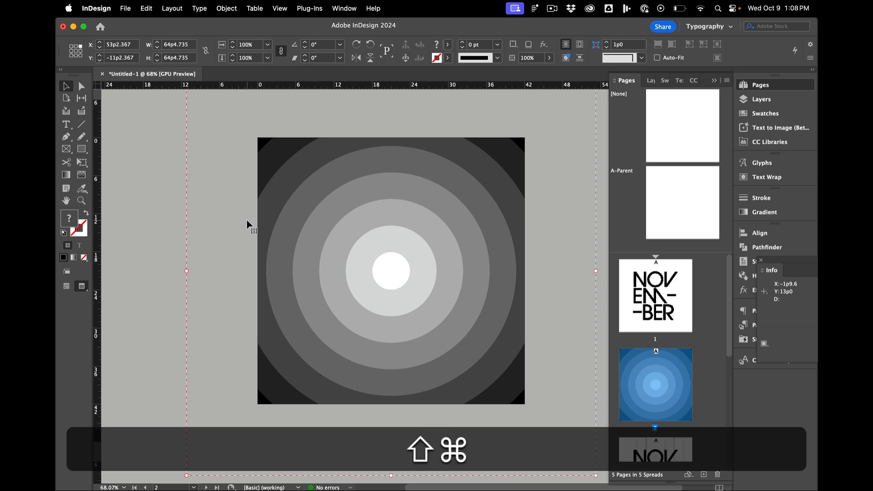
key("shift+super+g")
left_click(167, 198)
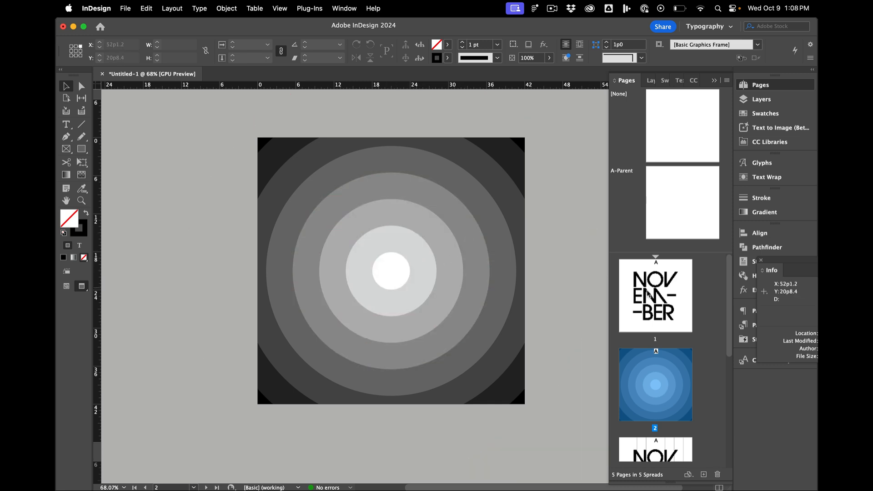
- Copy the NOVEMBER artwork from page 1 and paste it into the innermost circle on page 2
double_click(660, 295)
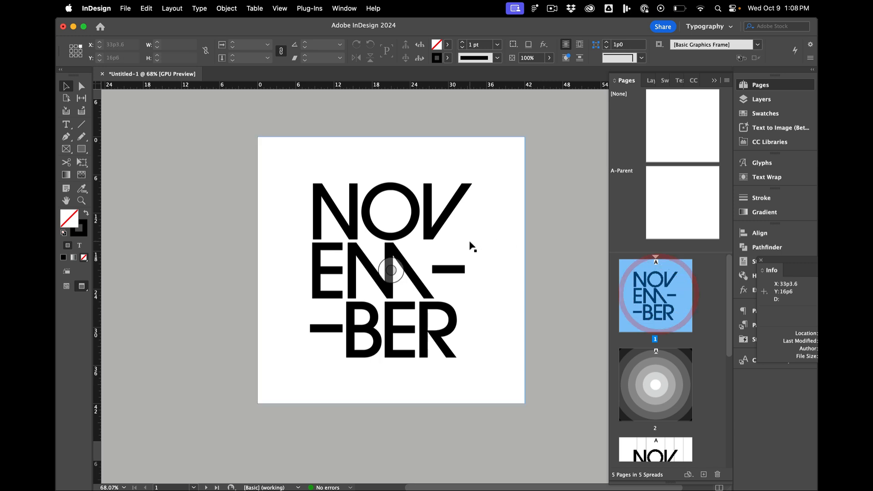
left_click(471, 246)
key("super+c")
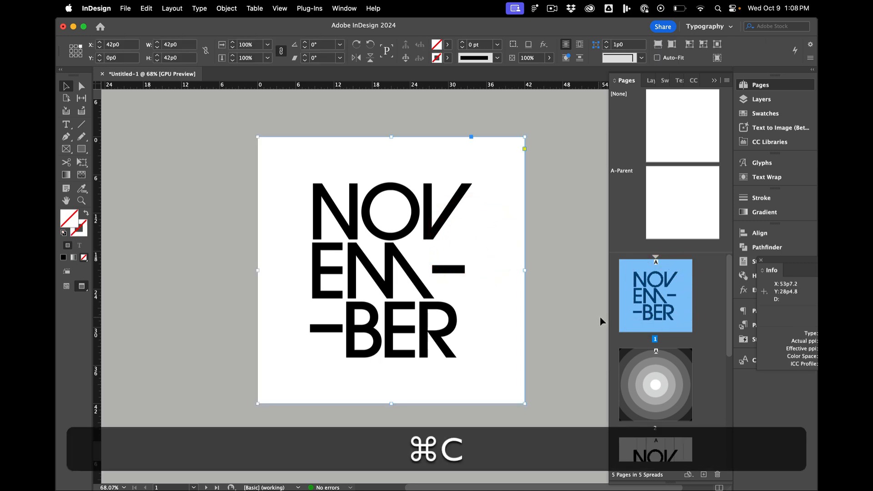
left_click(658, 398)
double_click(657, 399)
key("super+v")
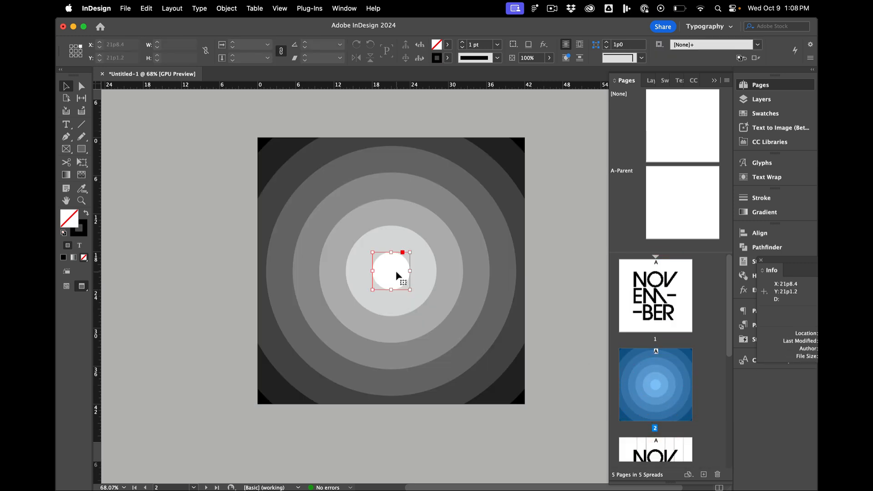
key("alt+super+v")
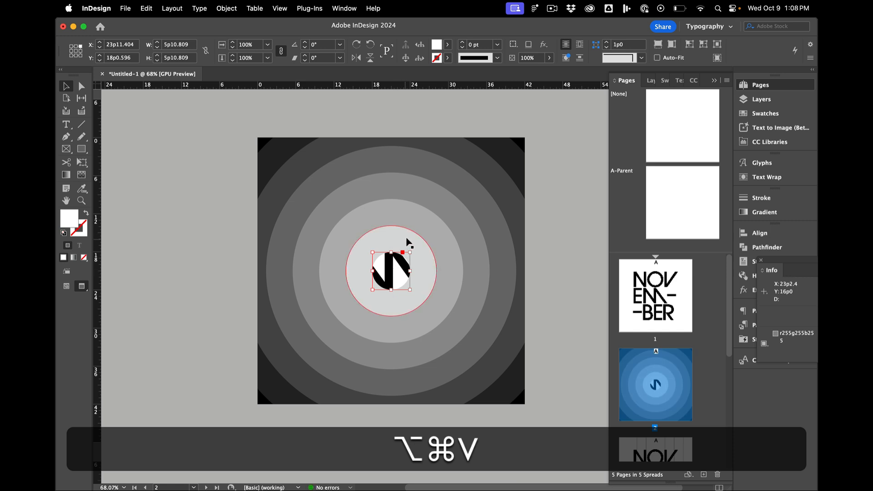
- Paste the NOVEMBER artwork into the second, third and fourth circles from the centre
left_click(406, 235)
key("alt+super+v")
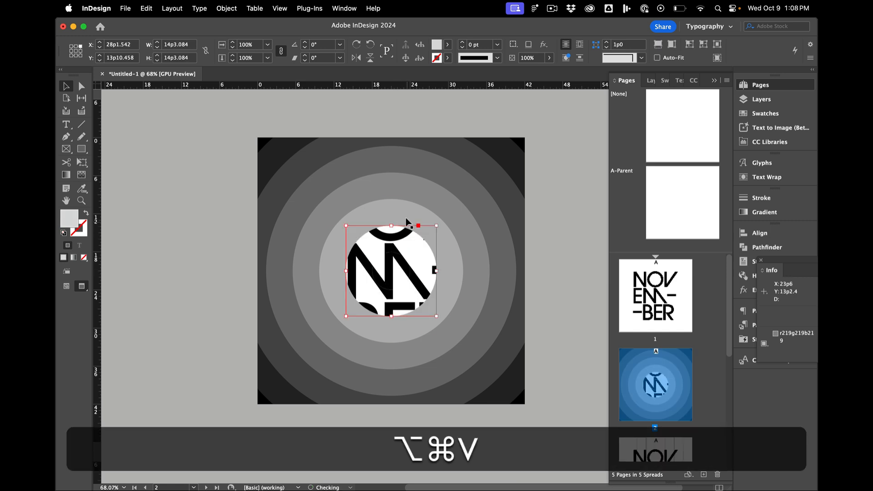
left_click(408, 214)
key("alt+super+v")
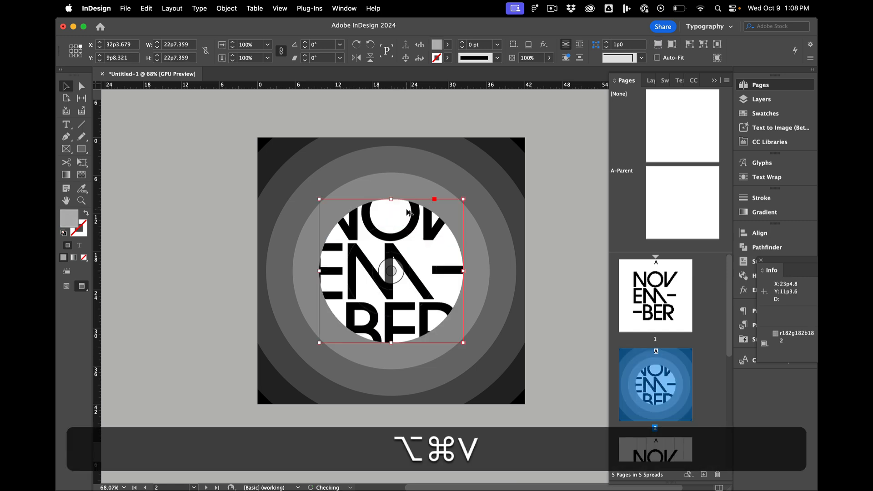
left_click(417, 182)
key("alt+super+v")
- Paste the NOVEMBER artwork into each of the four outermost circles, from the fifth ring outwards
left_click(414, 163)
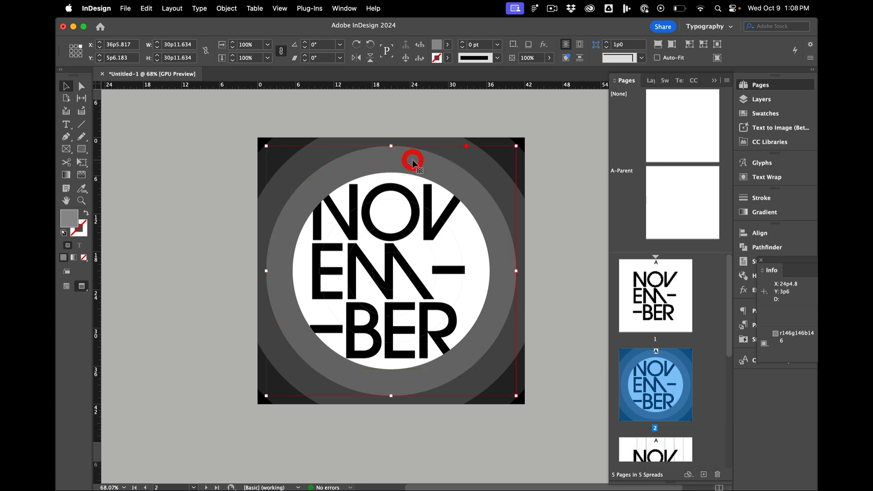
key("alt+super+v")
left_click(472, 161)
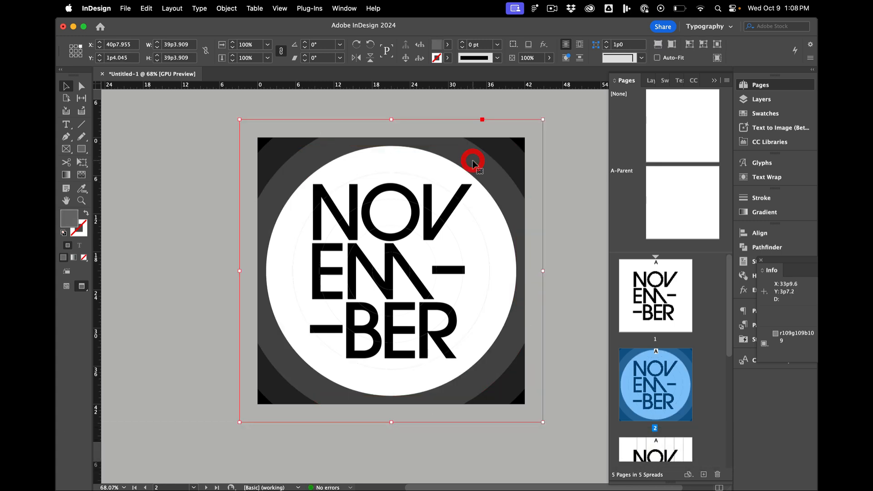
key("alt+super+v")
left_click(508, 153)
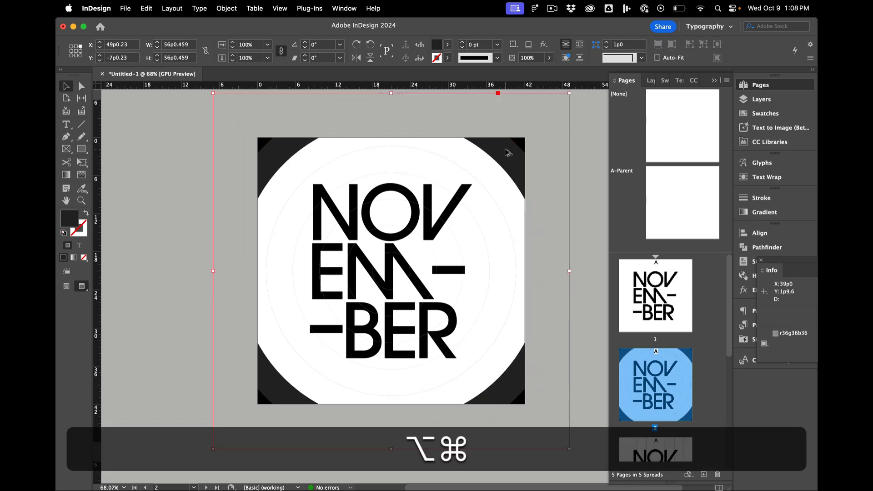
key("alt+super+v")
left_click(518, 144)
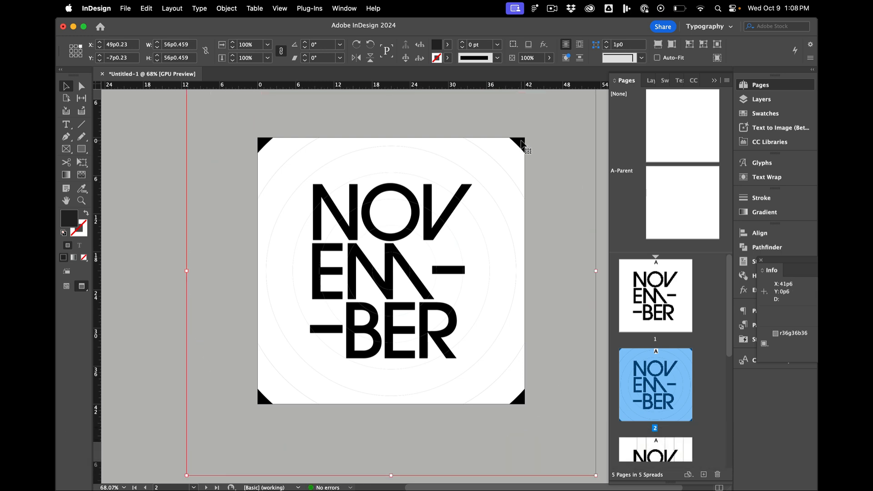
key("alt+super+v")
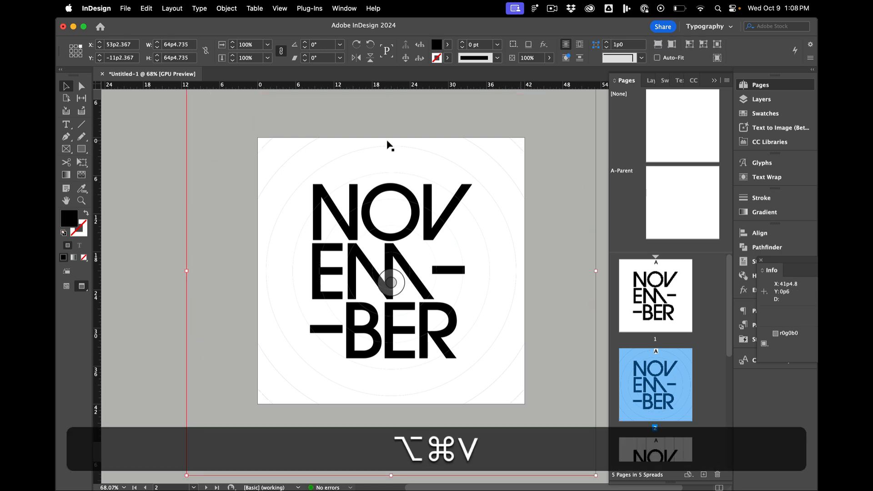
- Remove the fill colour from all objects on page 2 at once, then deselect them
left_click(150, 160)
left_click_drag(150, 160, 577, 373)
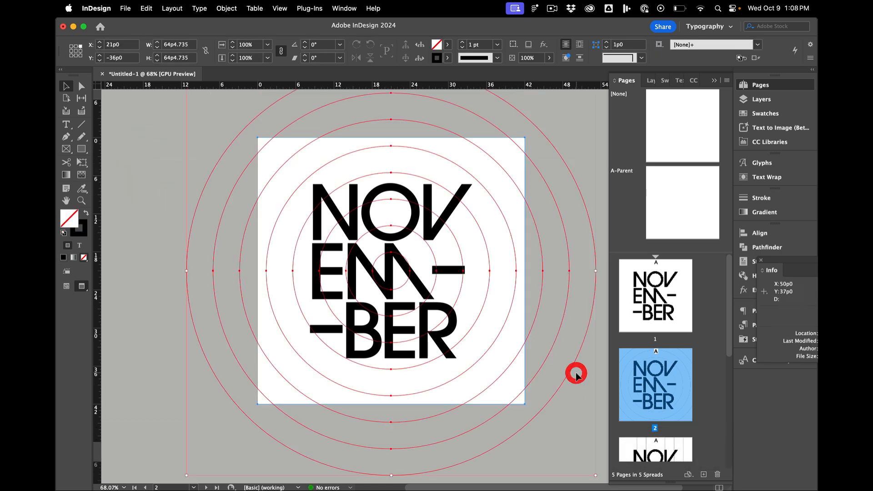
key("slash")
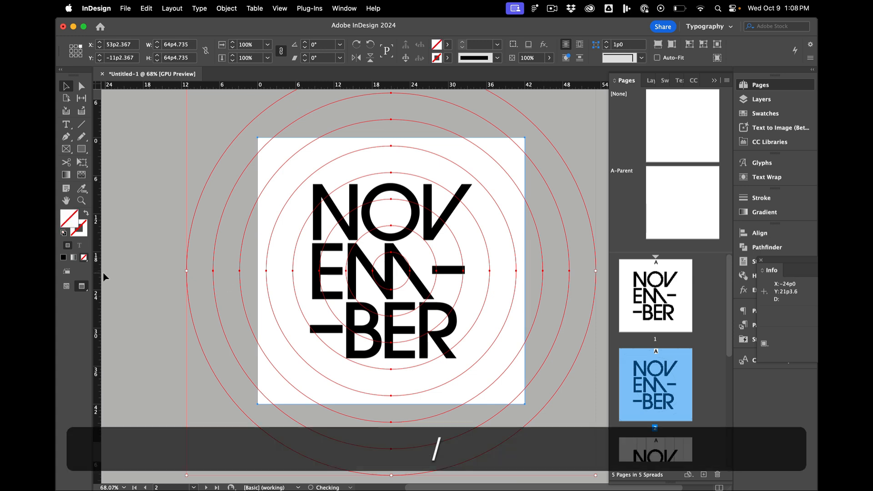
left_click(140, 269)
- Rotate the fourth circle from the centre by -5°, undoing the first attempt at turning it
left_click(339, 205)
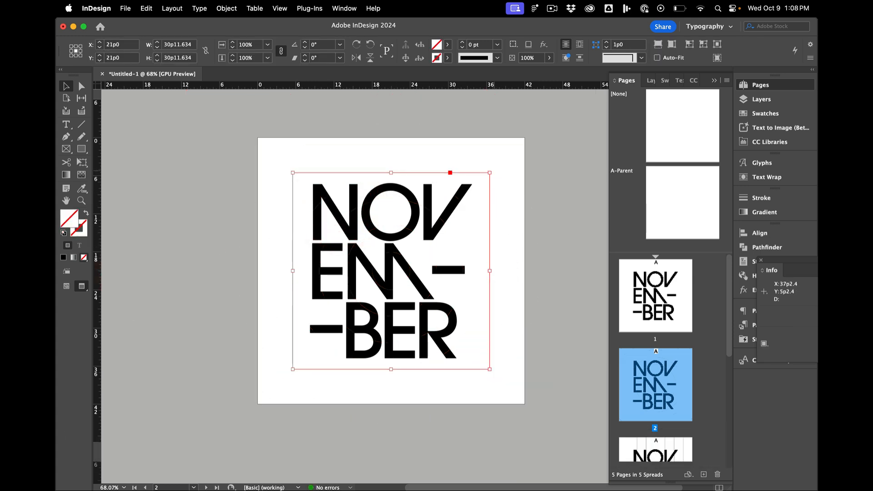
left_click_drag(498, 171, 503, 181)
key("super+z")
left_click_drag(492, 172, 501, 179)
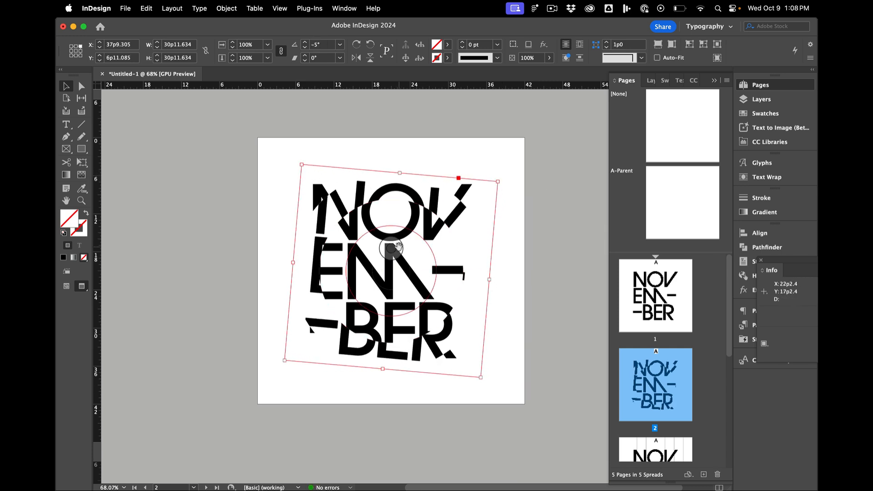
- Rotate the second circle from the centre by about 7°, undoing a trial rotation
left_click(411, 251)
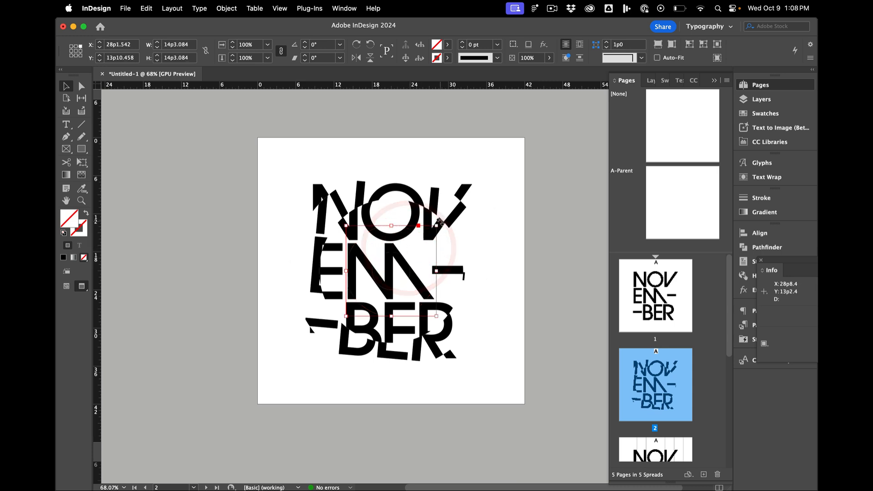
mouse_move(438, 222)
left_mouse_down()
mouse_move(453, 235)
mouse_move(436, 220)
left_mouse_up()
key("super+z")
- Rotate the innermost circle by about 27°, undoing the first attempt
left_click(393, 265)
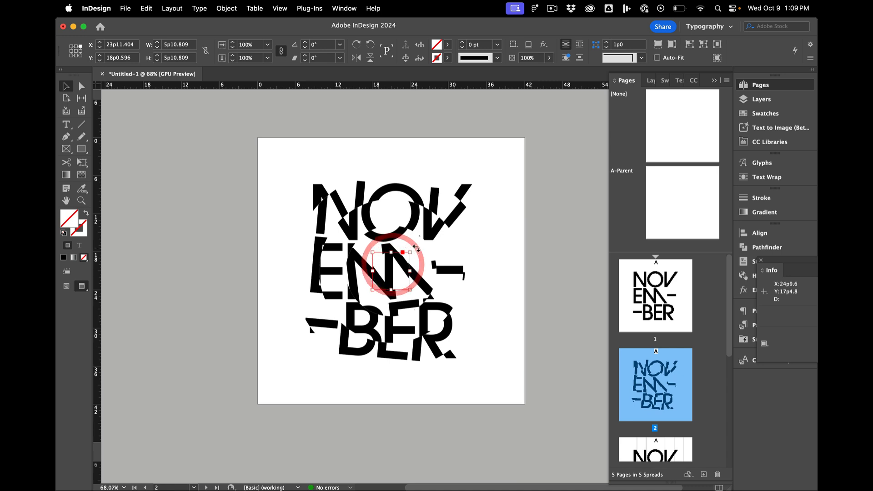
left_click_drag(422, 248, 414, 246)
key("super+z")
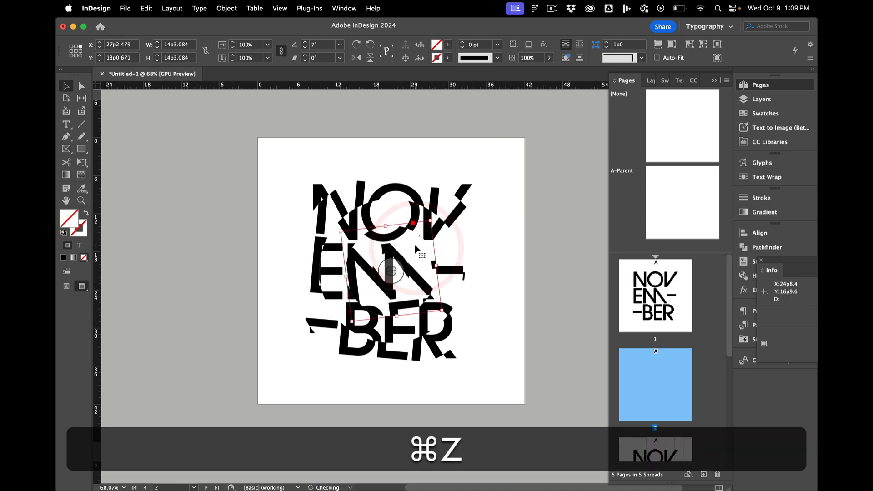
left_click(406, 274)
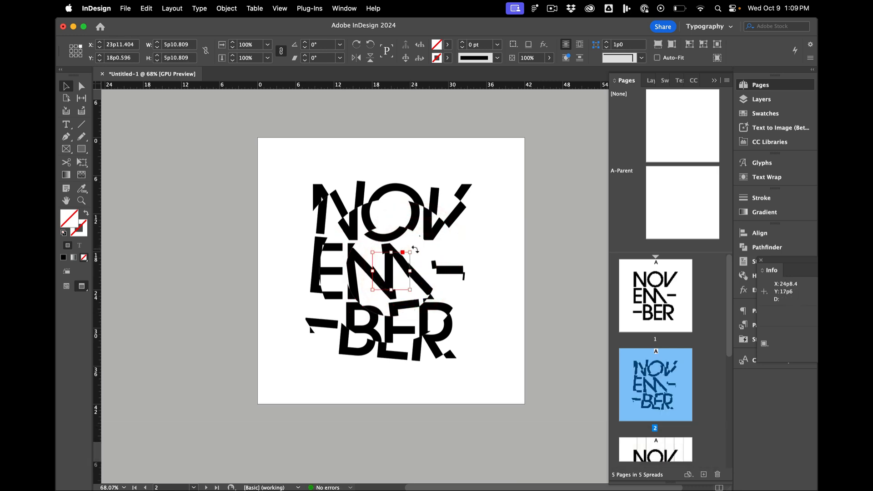
left_click_drag(414, 249, 403, 235)
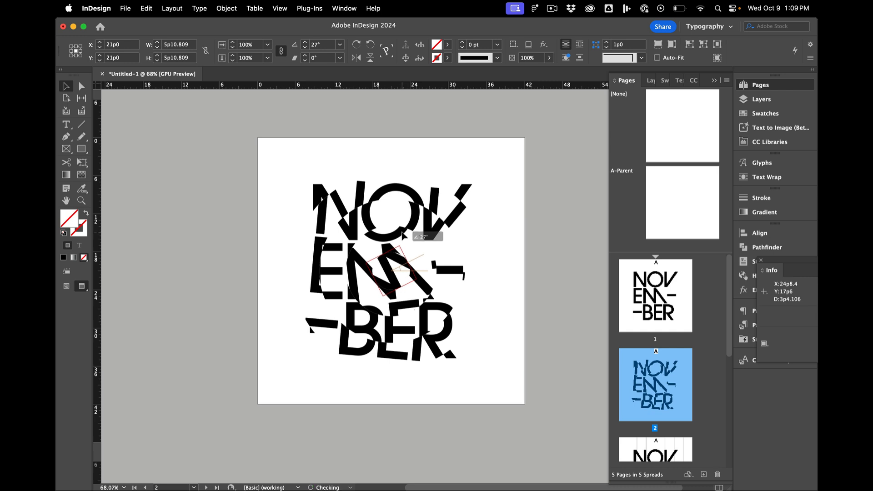
- Rotate the NOVEMBER artwork of the fifth circle from the centre to about 17°
left_click_drag(560, 351, 552, 356)
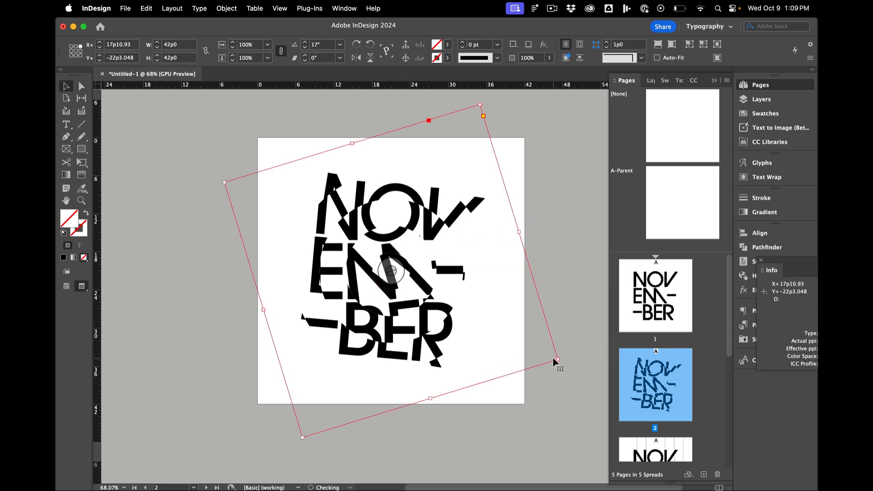